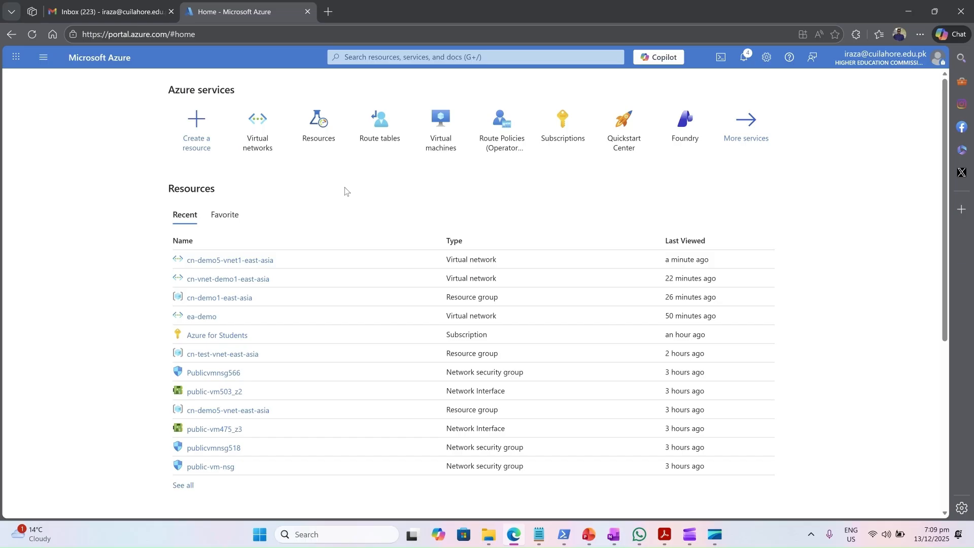
# Step: Search for the Virtual networks service and start creating a new virtual network
pyautogui.click(370, 57)
pyautogui.write('virtual')
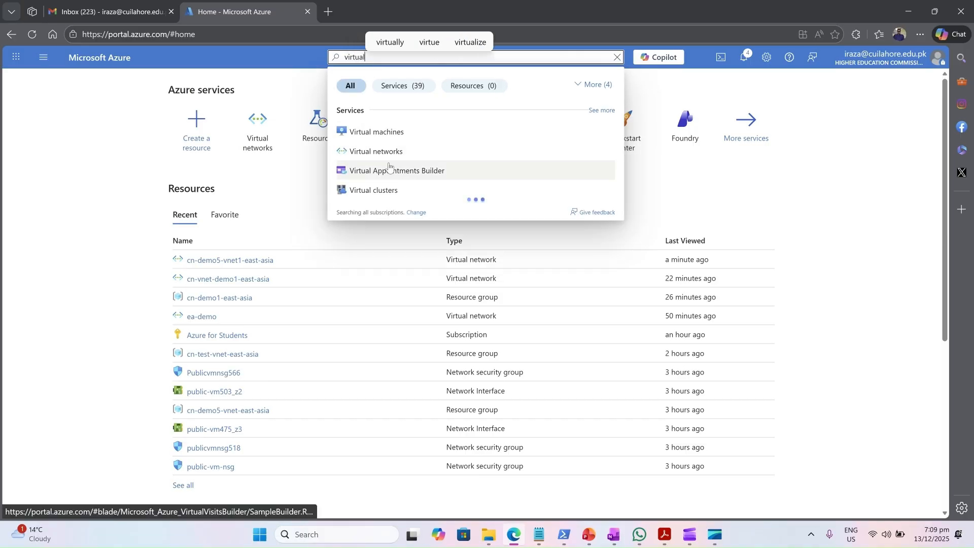
pyautogui.click(395, 151)
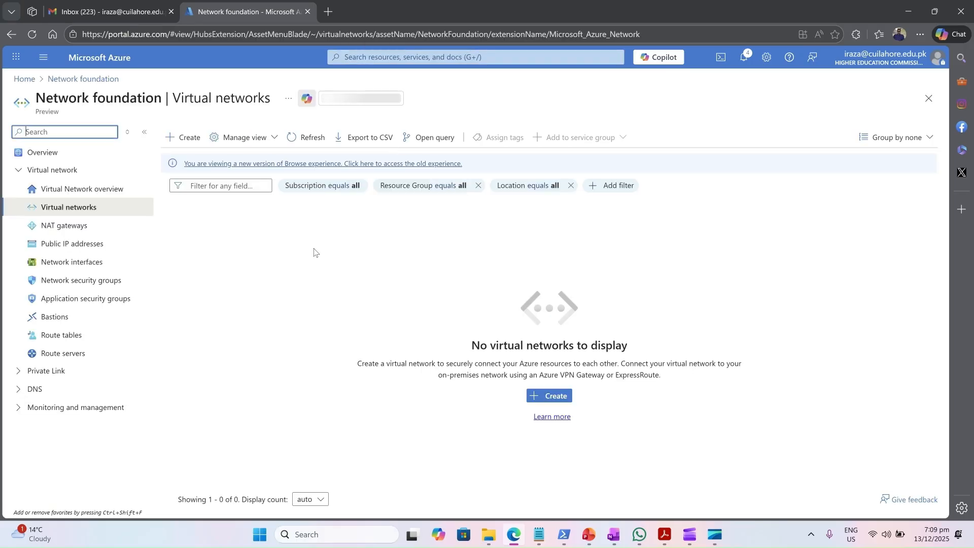
pyautogui.click(186, 133)
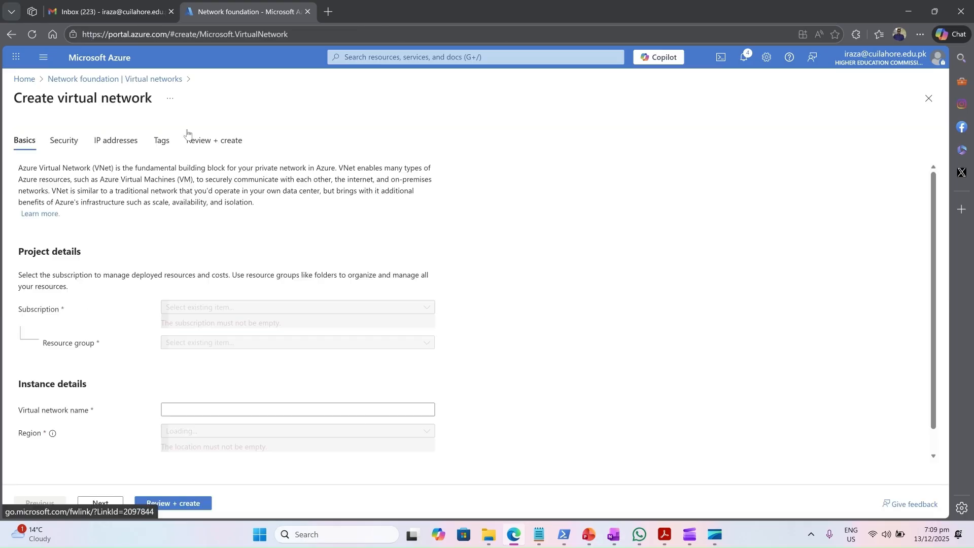
# Step: Create a new resource group named cn-demo-vnet-east-asia for the virtual network
pyautogui.scroll(-1, 175, 233)
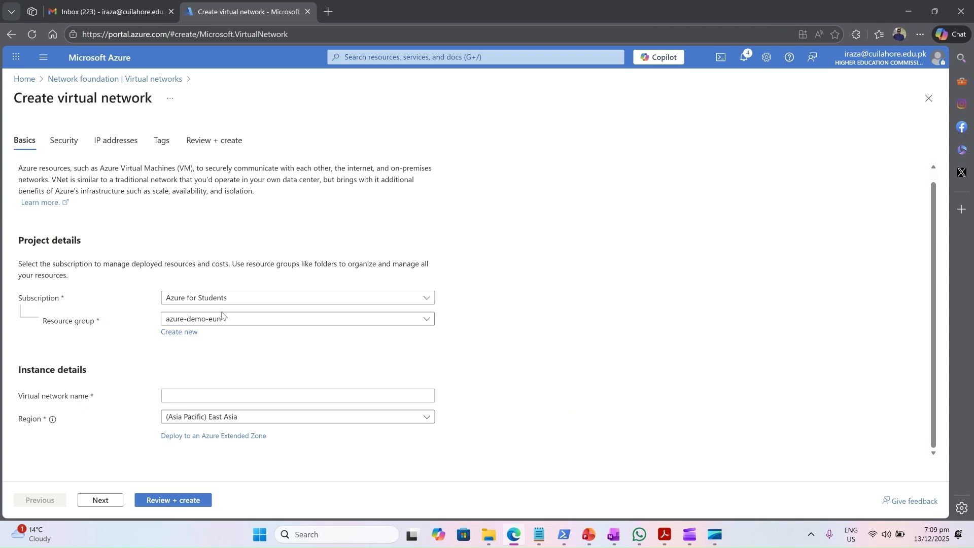
pyautogui.click(187, 340)
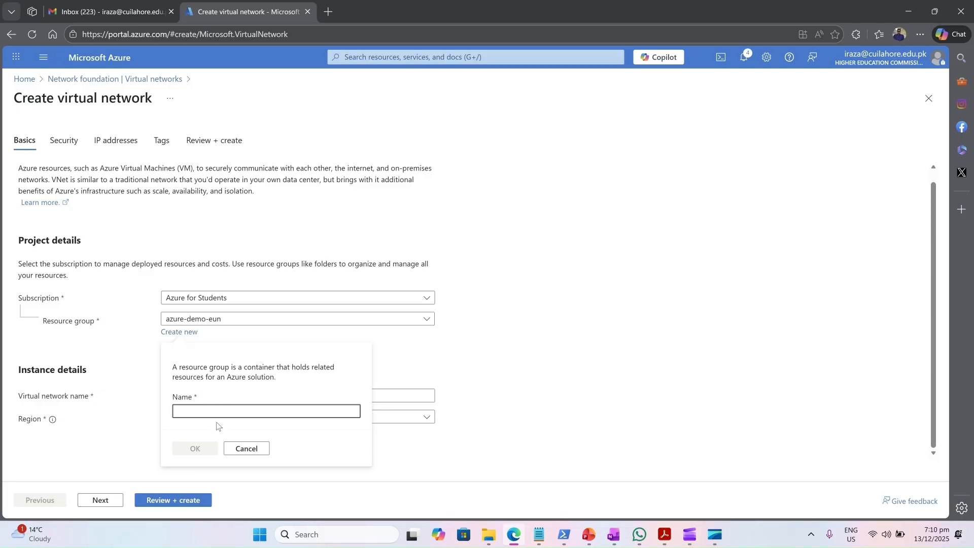
pyautogui.write('cn-demo')
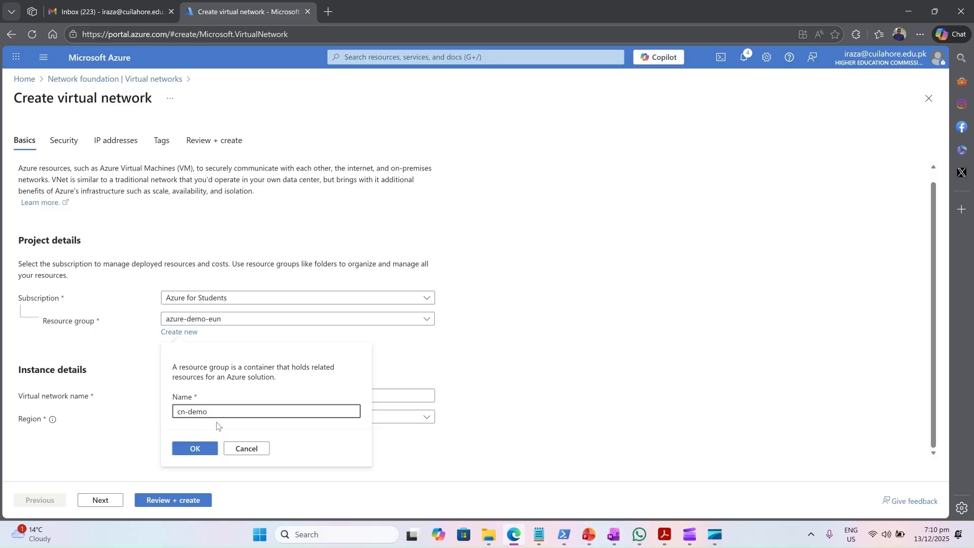
pyautogui.write('-vnet-east-asia')
pyautogui.click(195, 448)
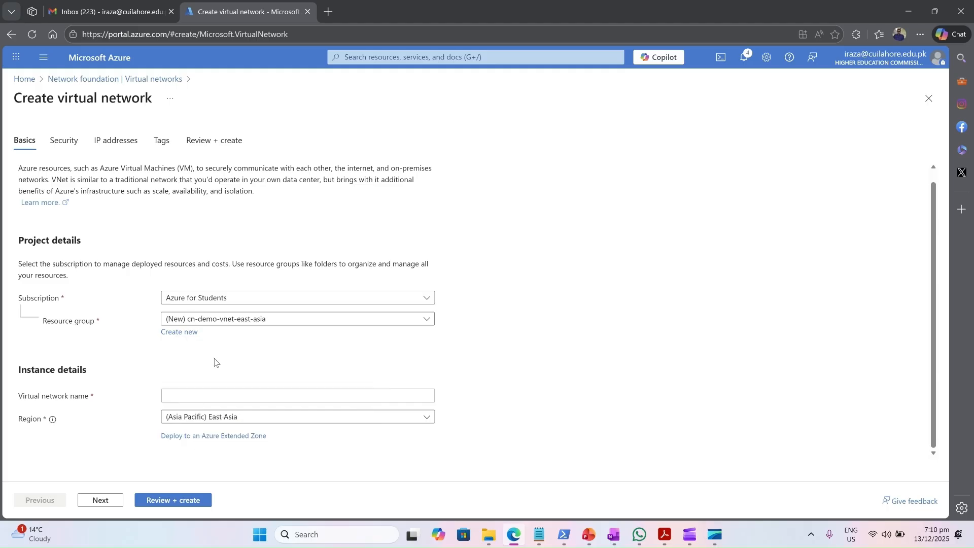
# Step: Name the virtual network vnet-east-asia and set its region to (Asia Pacific) East Asia
pyautogui.click(189, 399)
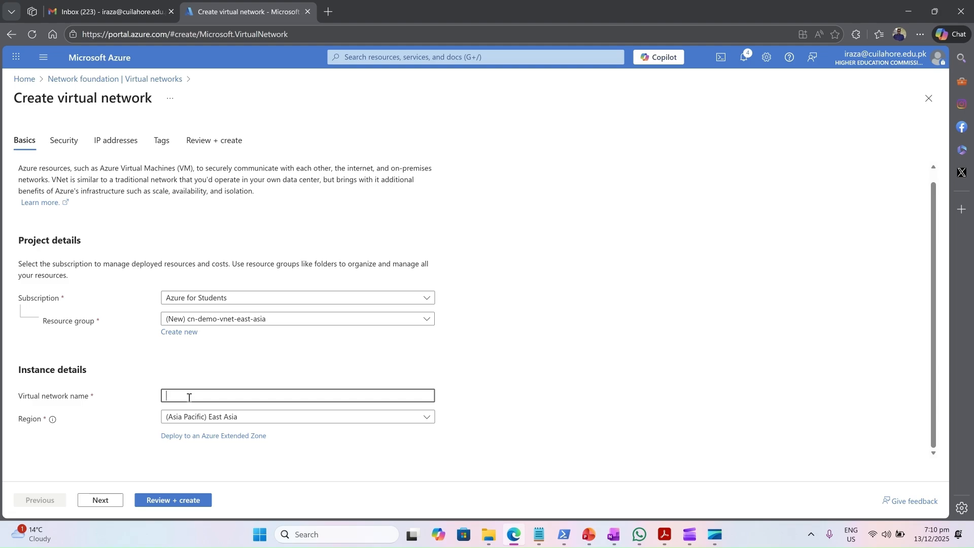
pyautogui.write('vnet-')
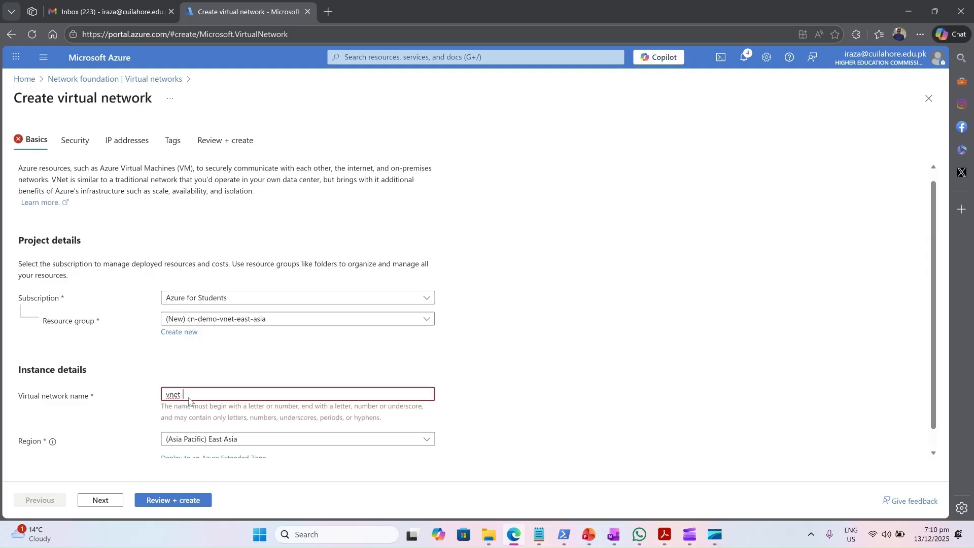
pyautogui.write('eas')
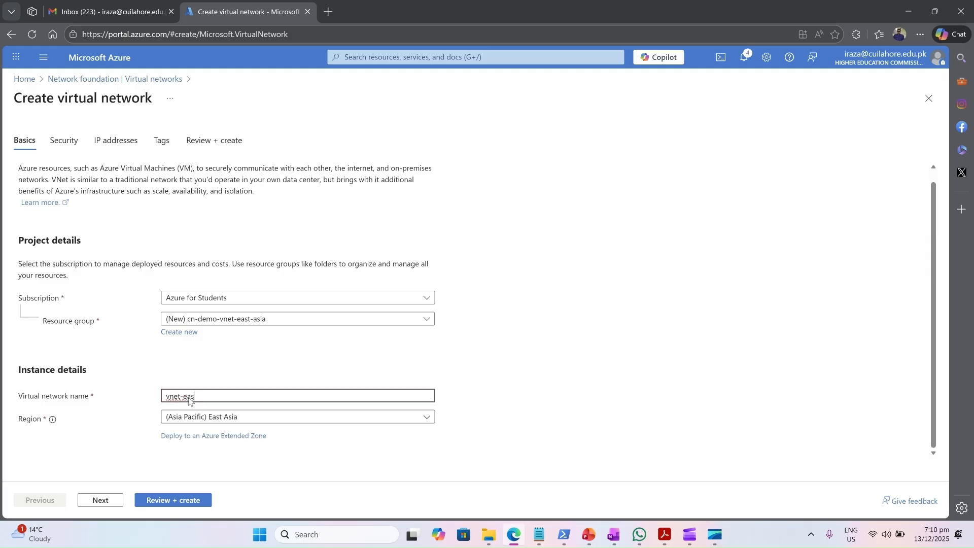
pyautogui.write('t-asia')
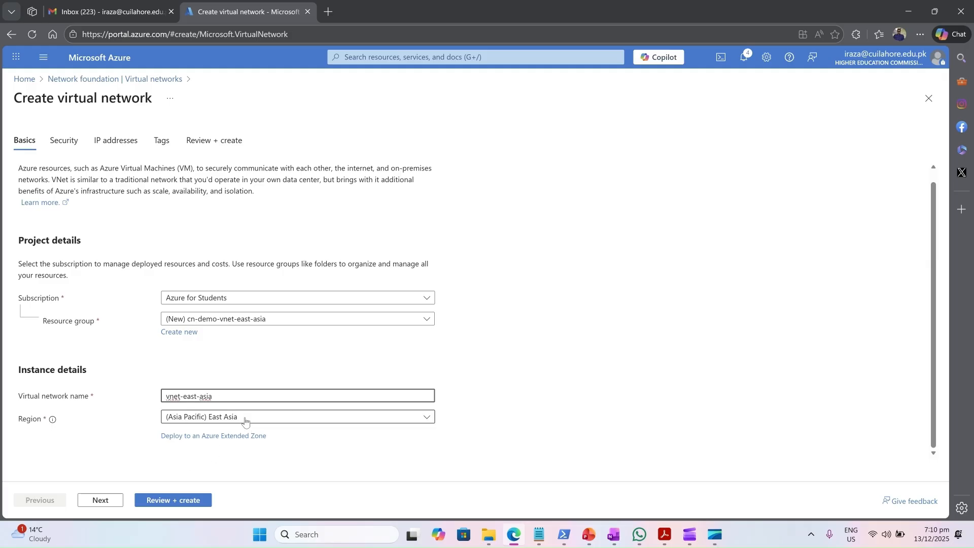
pyautogui.click(279, 418)
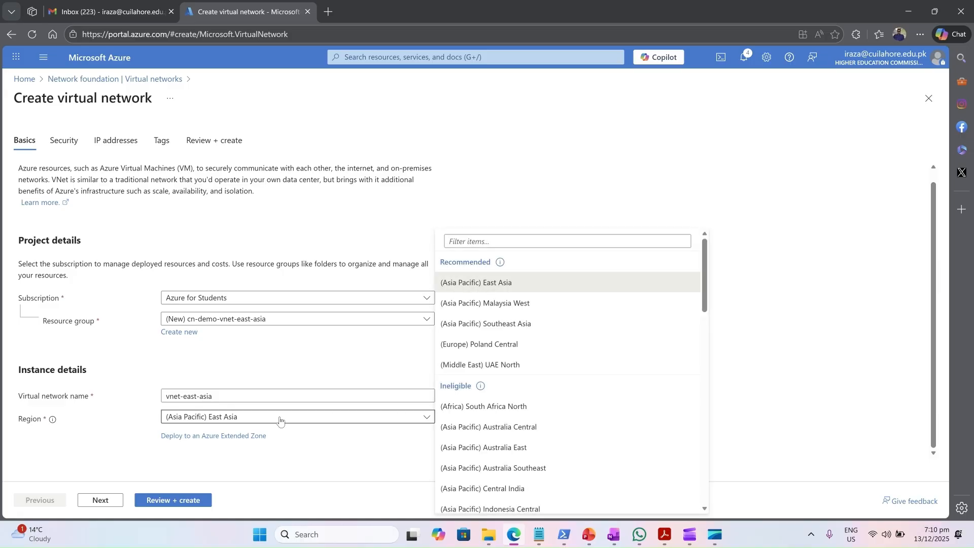
pyautogui.click(489, 279)
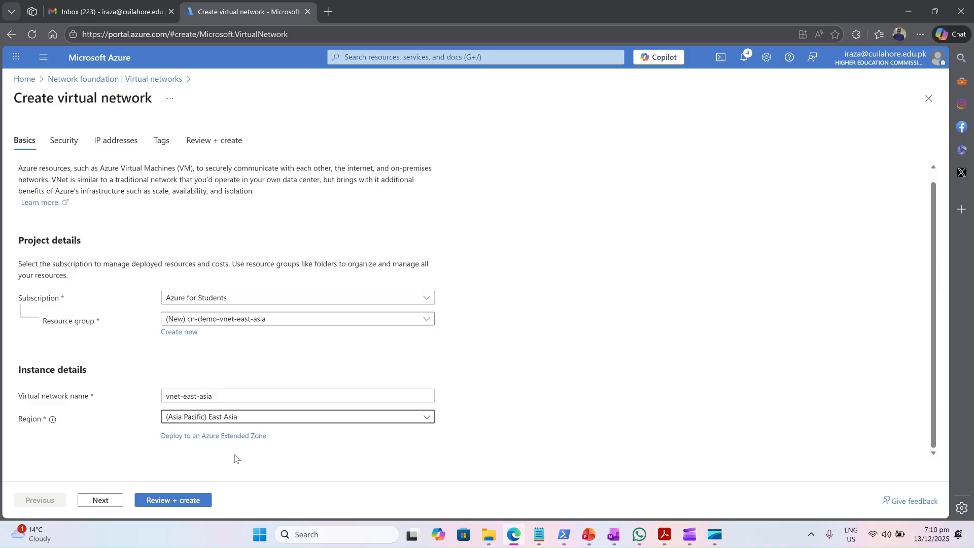
# Step: Review the virtual network's security options without enabling any and proceed to the IP address settings
pyautogui.click(104, 501)
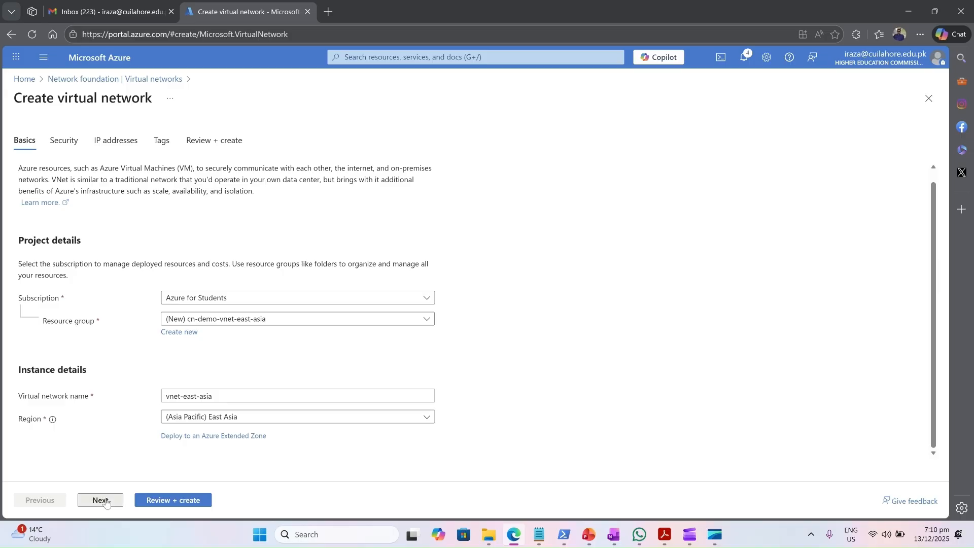
pyautogui.scroll(-3, 244, 377)
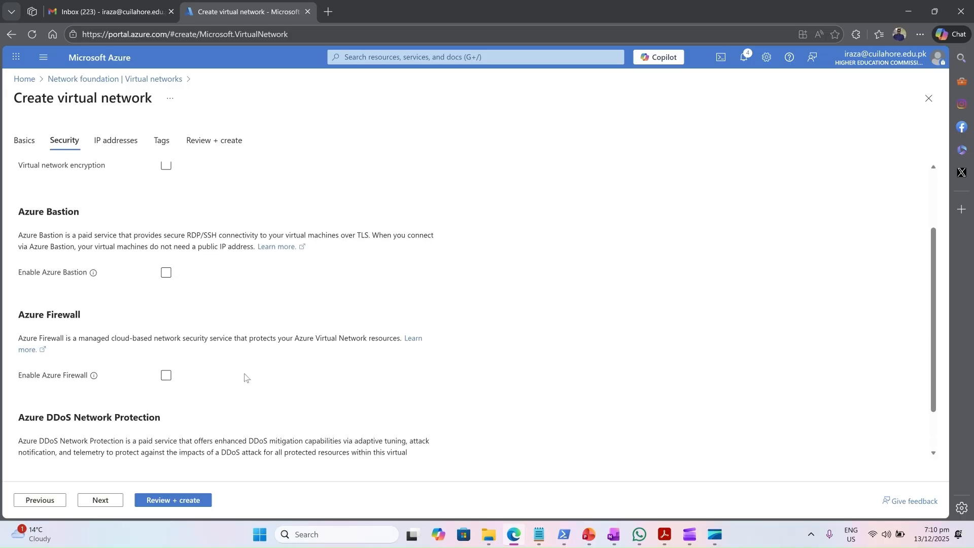
pyautogui.scroll(3, 245, 377)
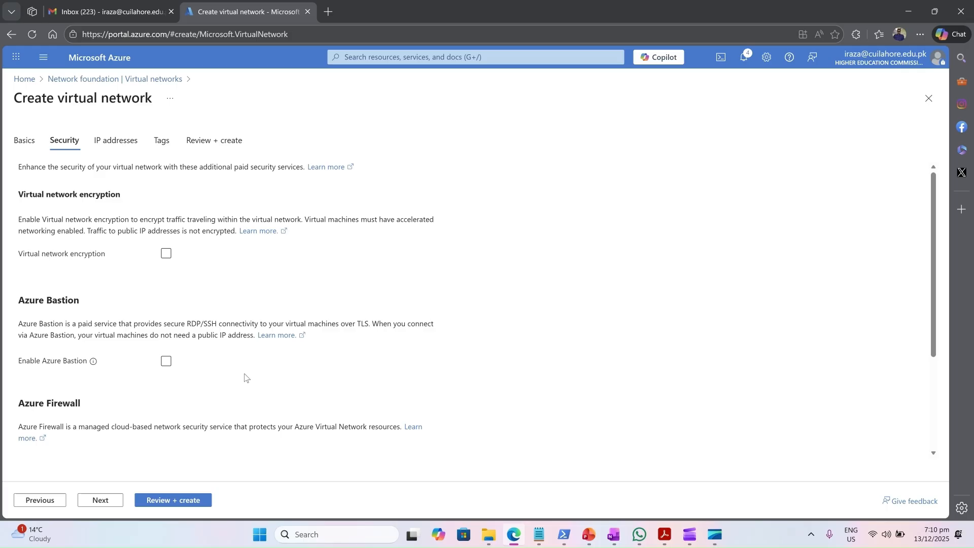
pyautogui.scroll(-3, 245, 377)
pyautogui.scroll(1, 244, 376)
pyautogui.scroll(-1, 245, 377)
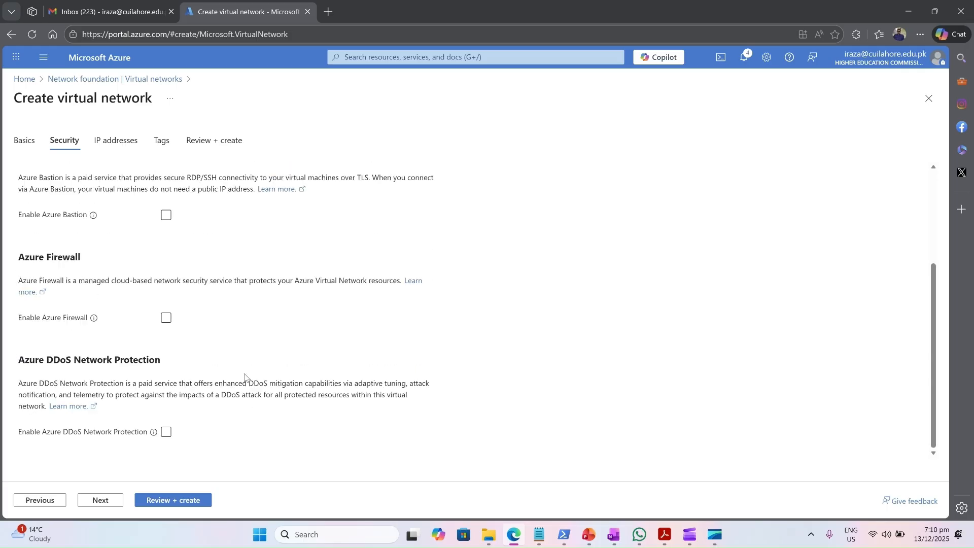
pyautogui.click(100, 500)
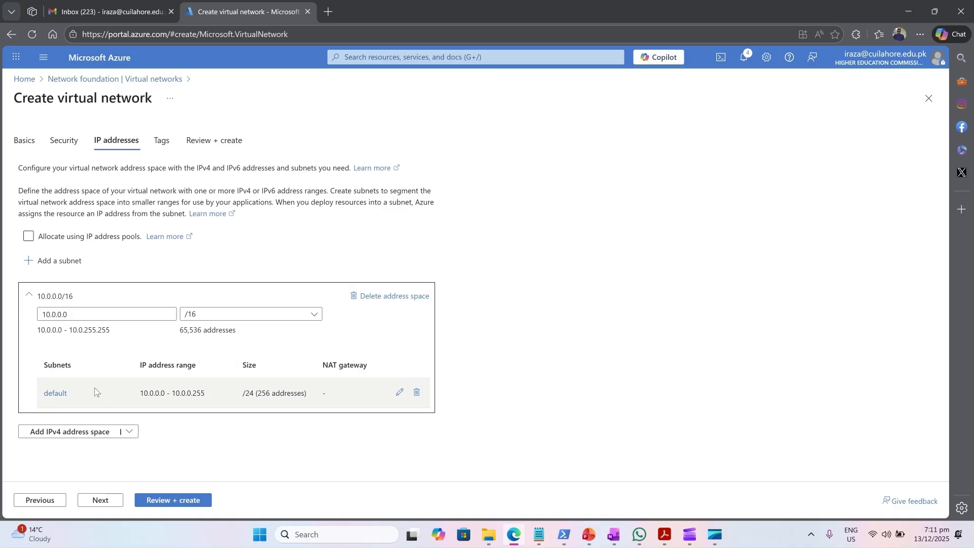
# Step: Delete the default subnet from the 10.0.0.0/16 address space and create the virtual network without tags
pyautogui.click(416, 392)
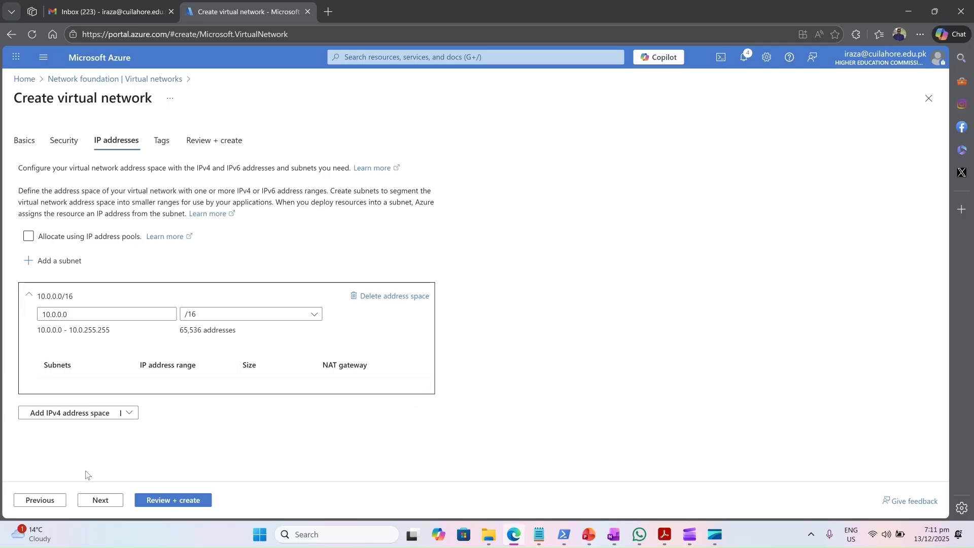
pyautogui.click(98, 499)
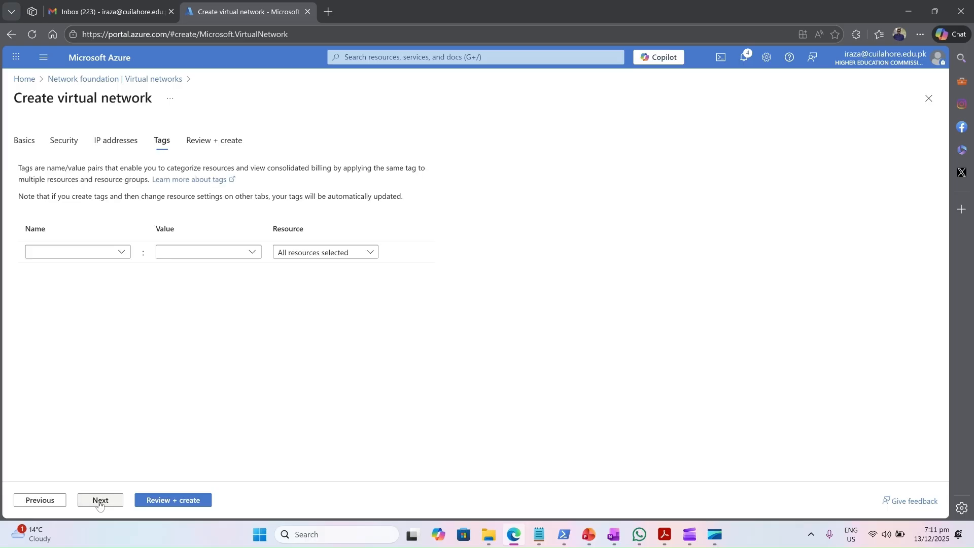
pyautogui.click(99, 502)
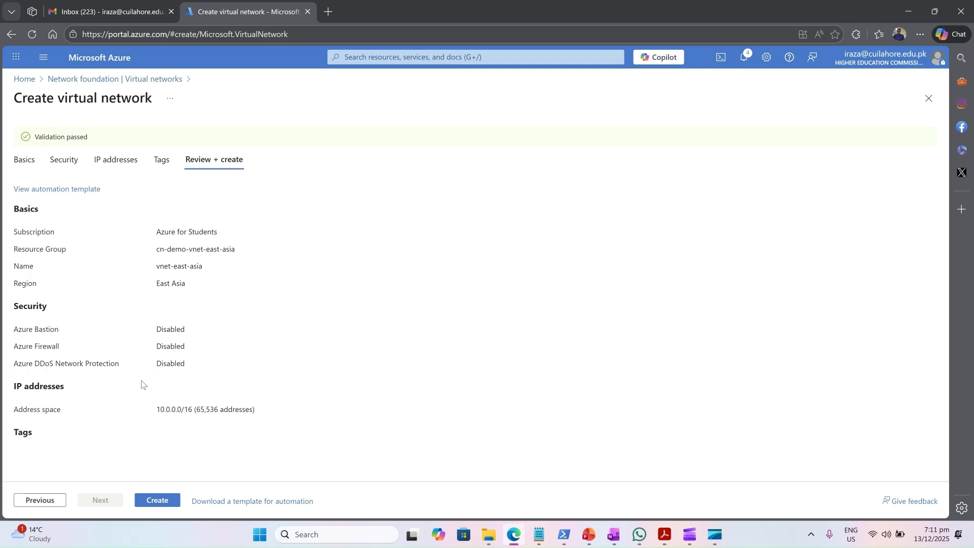
pyautogui.click(158, 501)
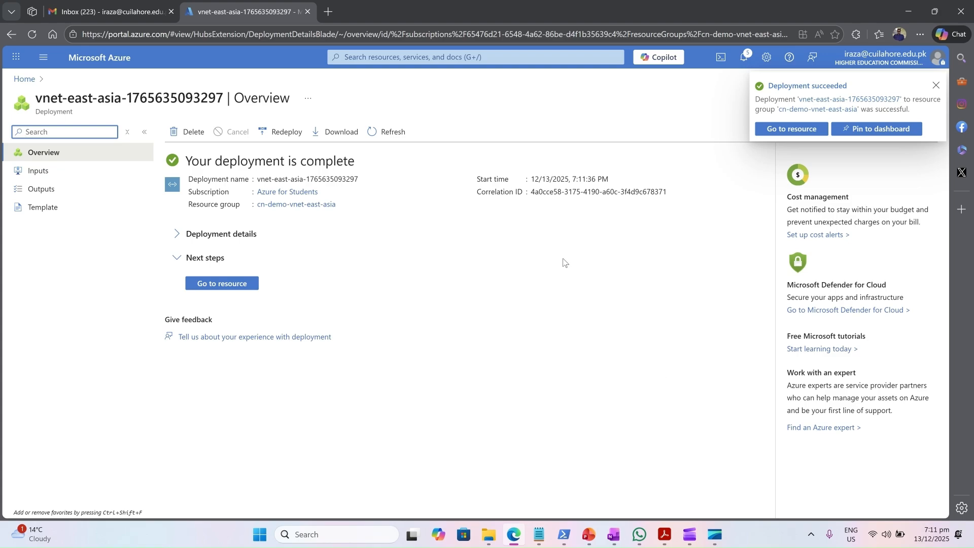
# Step: Open the Subnets settings of the vnet-east-asia virtual network
pyautogui.click(460, 58)
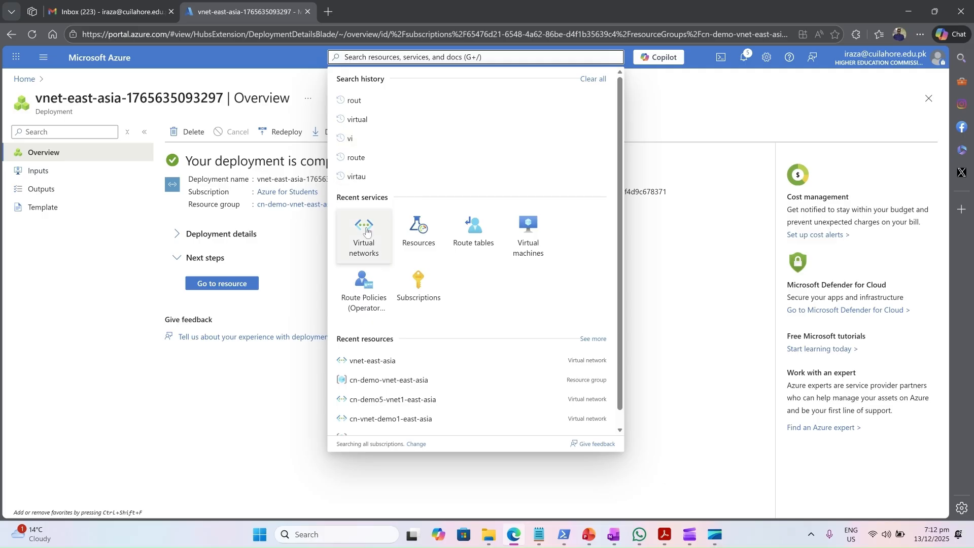
pyautogui.click(360, 241)
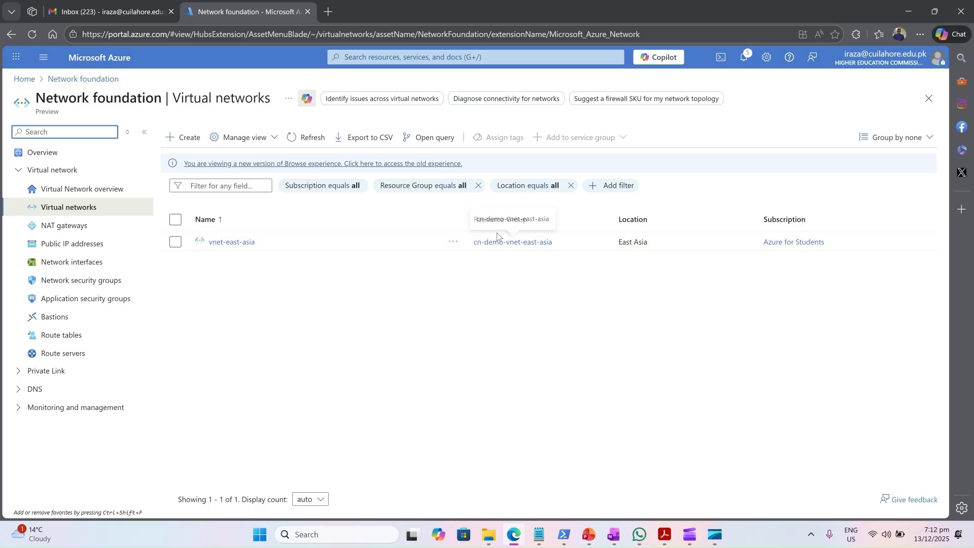
pyautogui.click(235, 244)
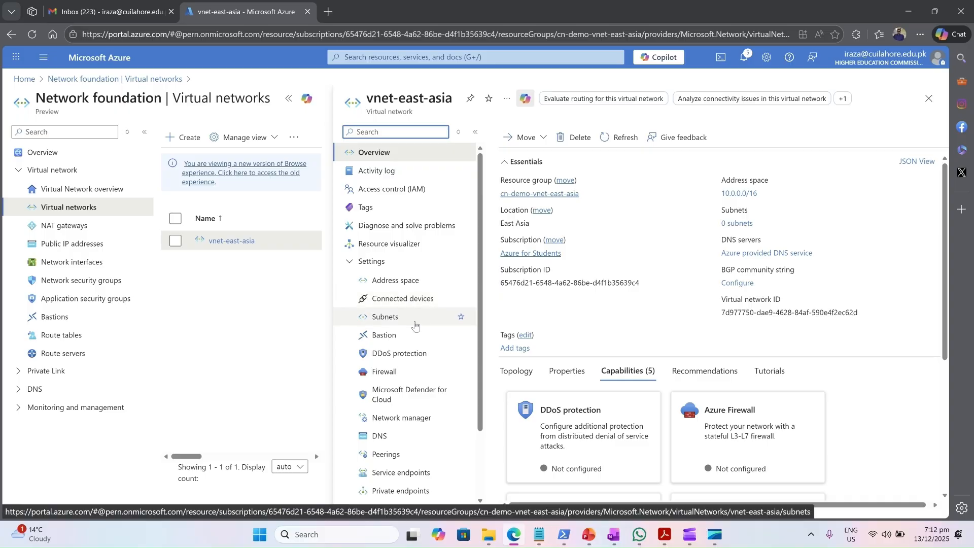
pyautogui.click(388, 322)
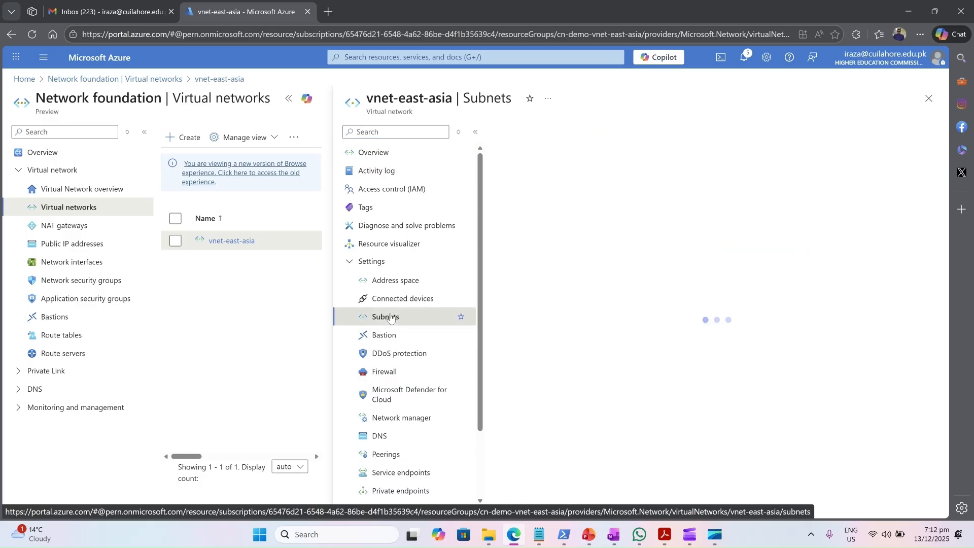
pyautogui.click(352, 263)
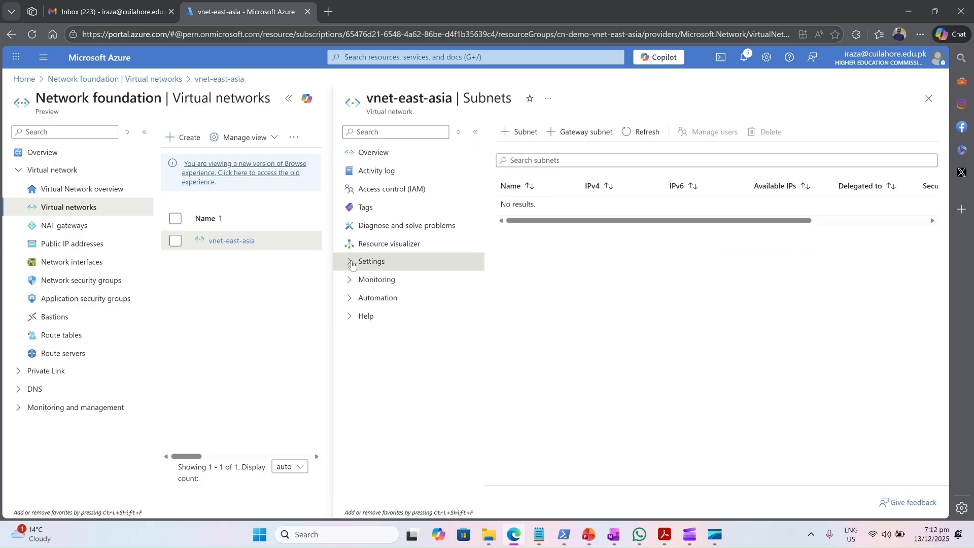
pyautogui.click(352, 262)
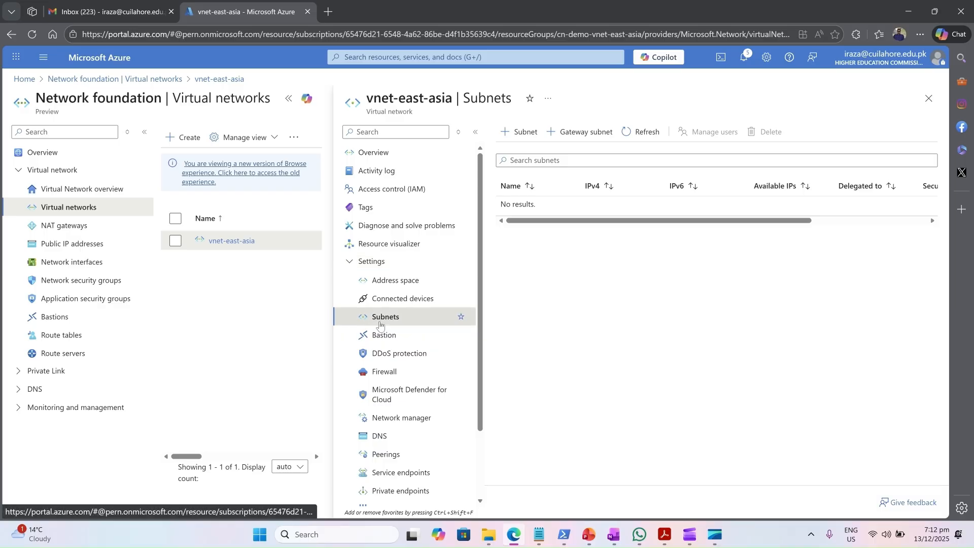
# Step: Start adding a subnet to vnet-east-asia and name it cn-demo-pub-subnet-east-asia
pyautogui.click(507, 133)
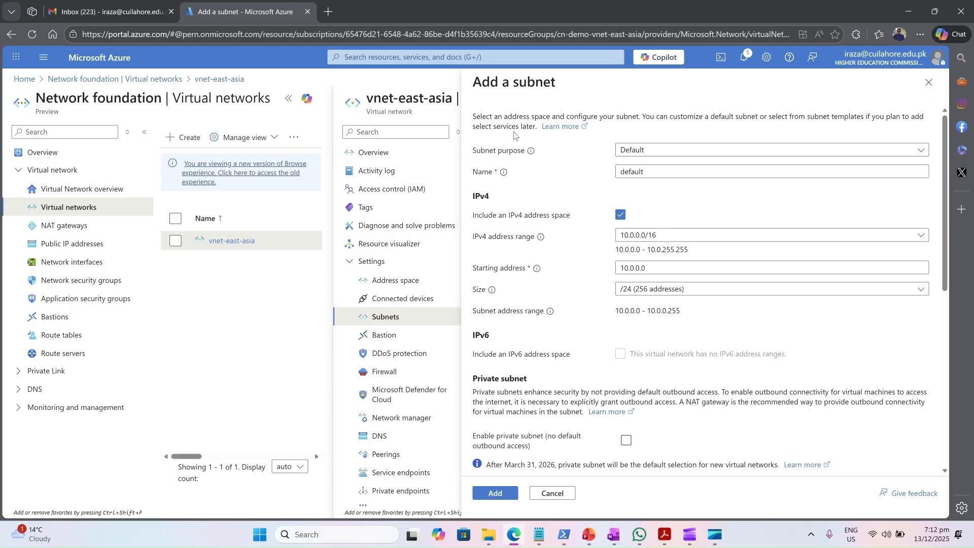
pyautogui.click(648, 173)
pyautogui.doubleClick(652, 174)
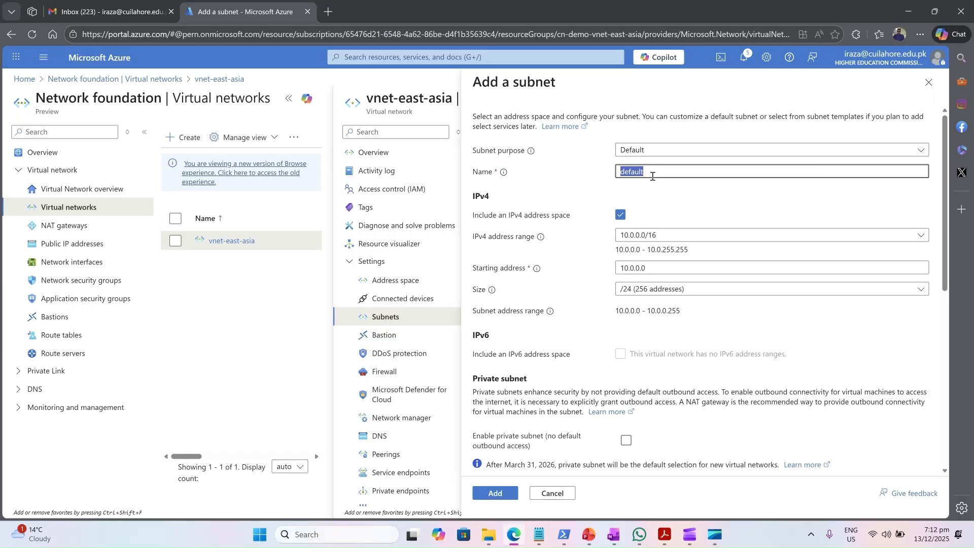
pyautogui.press('BackSpace')
pyautogui.write('cn')
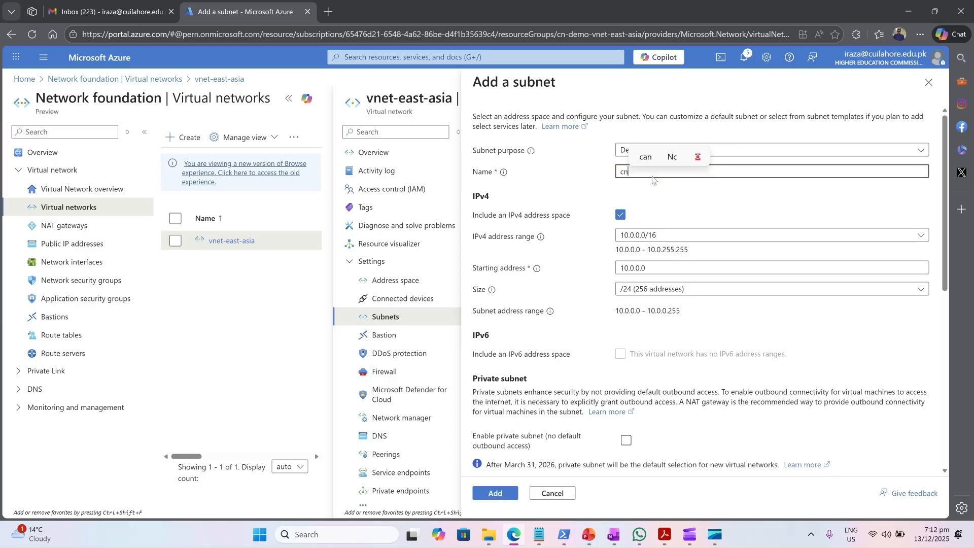
pyautogui.write('-demo')
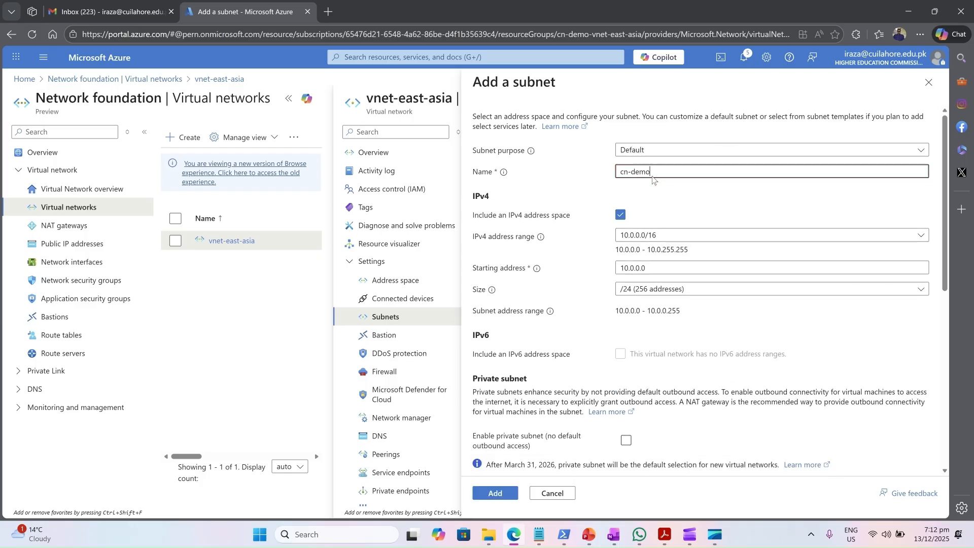
pyautogui.write('-pub')
pyautogui.write('-')
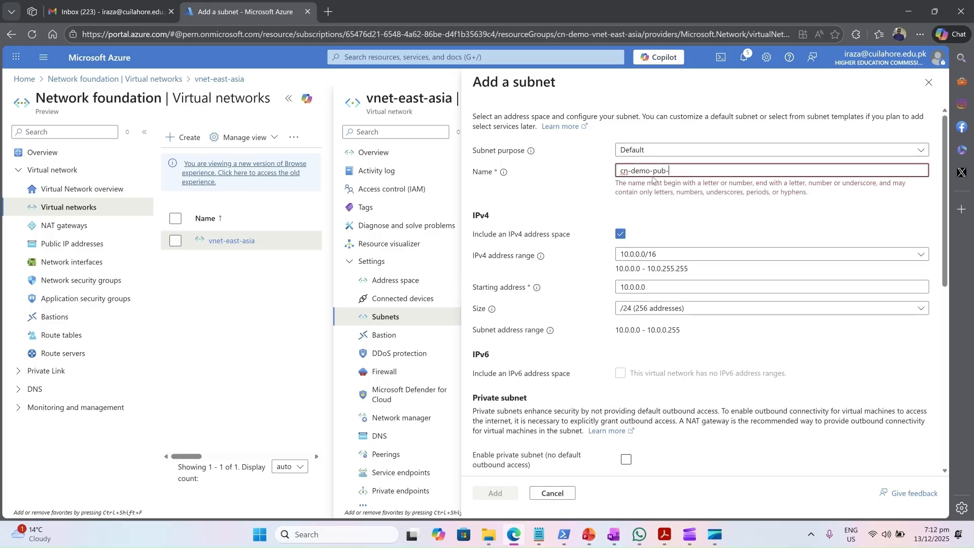
pyautogui.write('subnet')
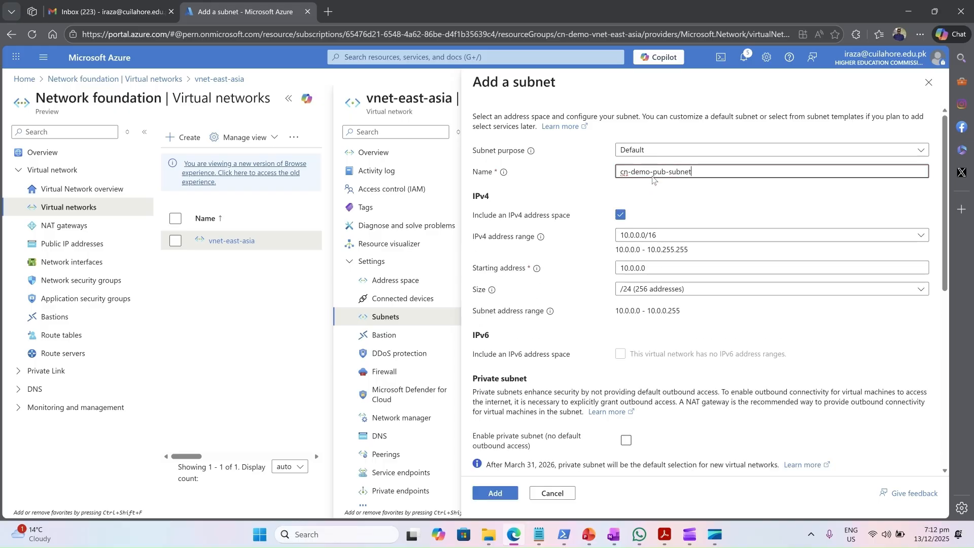
pyautogui.write('-east-asia')
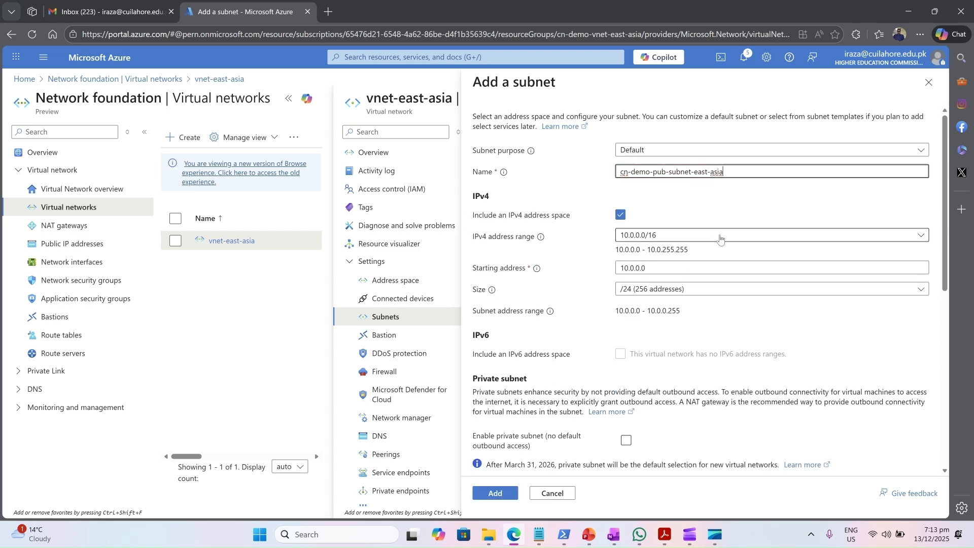
# Step: Set the public subnet's starting address to 10.0.1.0, keeping the /24 size
pyautogui.click(667, 271)
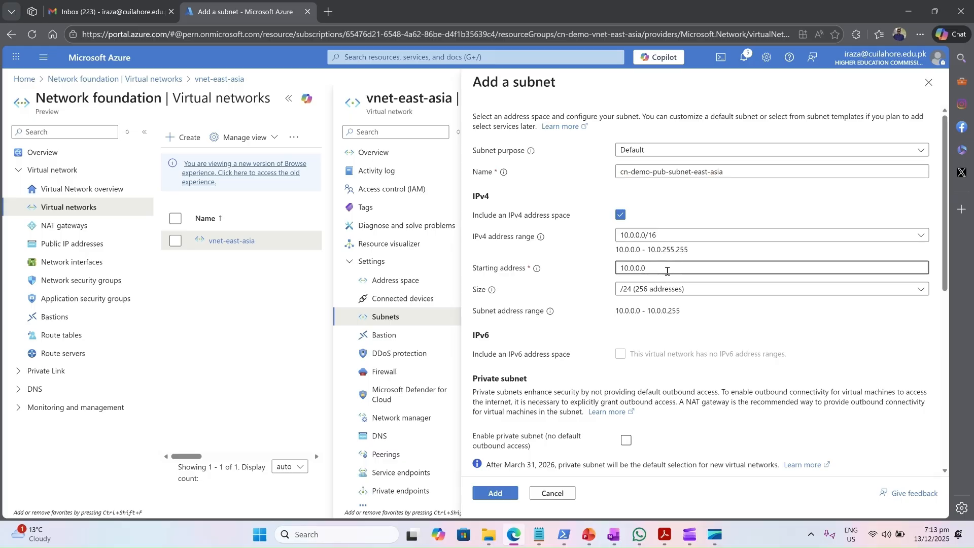
pyautogui.press('Left')
pyautogui.press('Left')
pyautogui.press('BackSpace')
pyautogui.write('1')
pyautogui.click(621, 340)
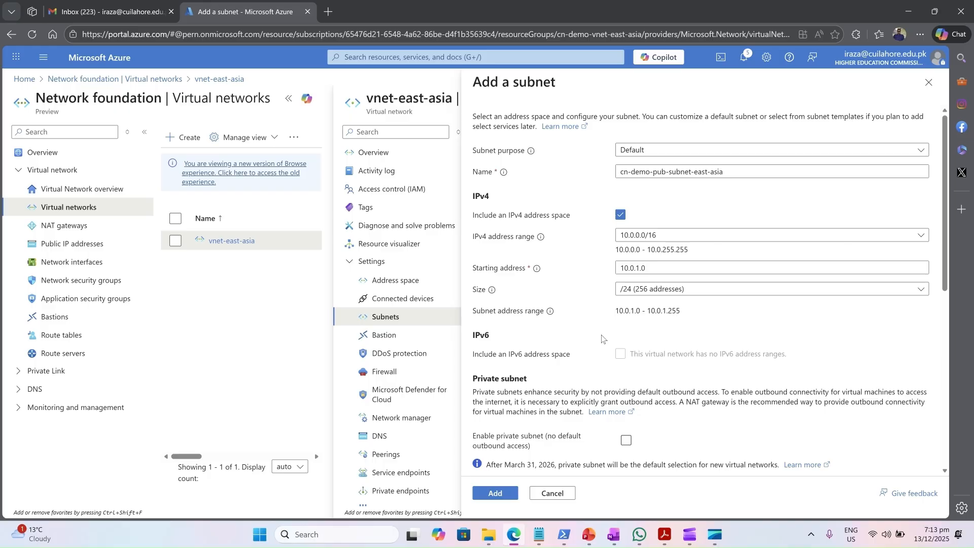
# Step: Keep the default private subnet, security, service endpoint and delegation options and add the public subnet to vnet-east-asia
pyautogui.scroll(-2, 602, 338)
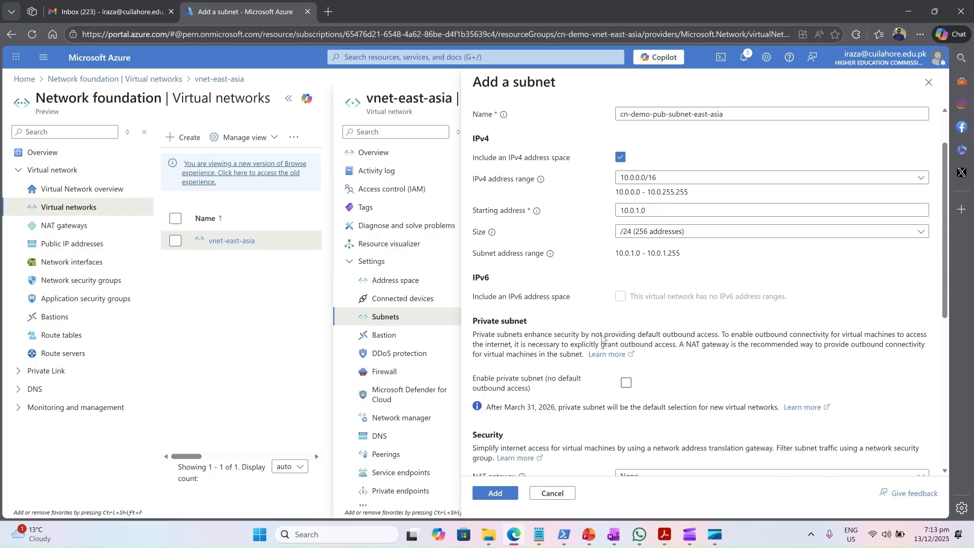
pyautogui.scroll(-10, 602, 339)
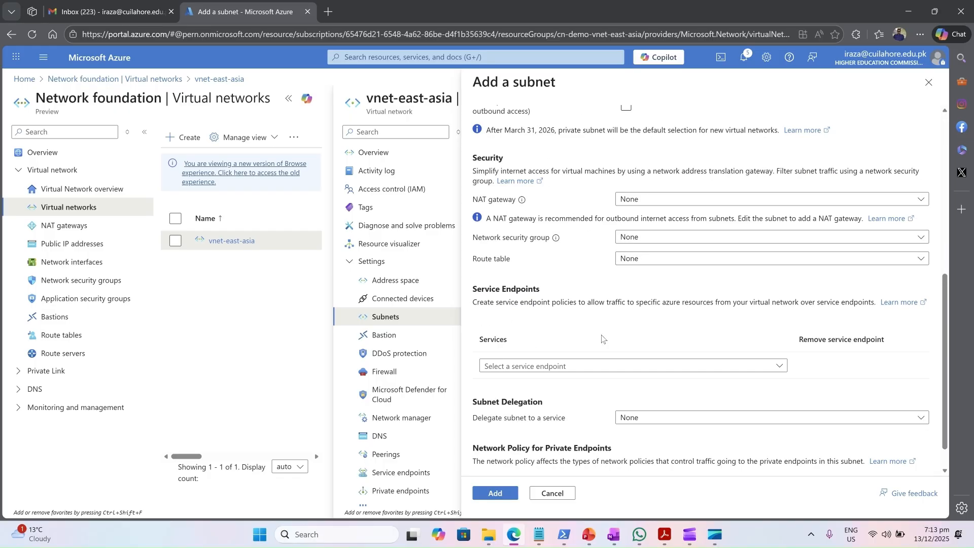
pyautogui.scroll(-1, 602, 338)
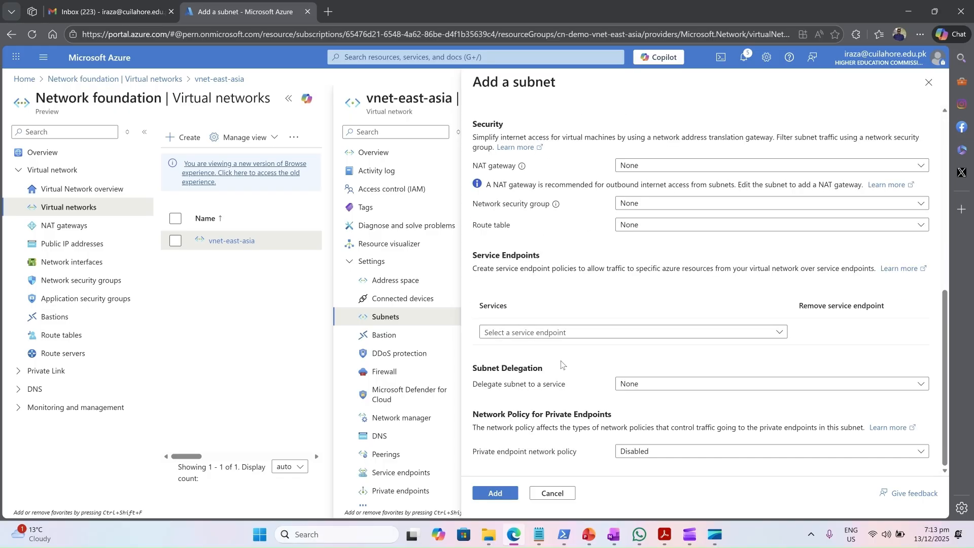
pyautogui.click(495, 493)
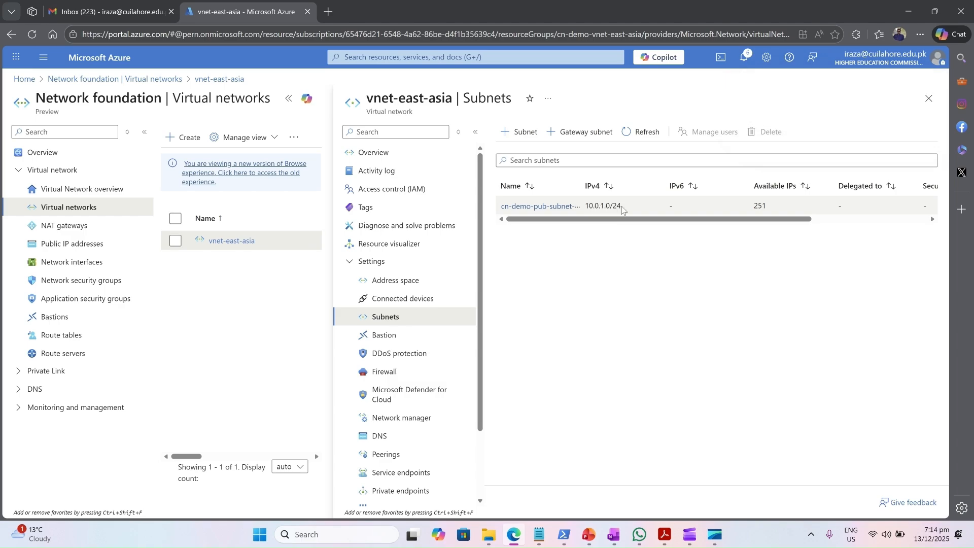
# Step: Start adding a second subnet to vnet-east-asia and name it cn-demo-pvt-subnet-east-asia
pyautogui.click(526, 135)
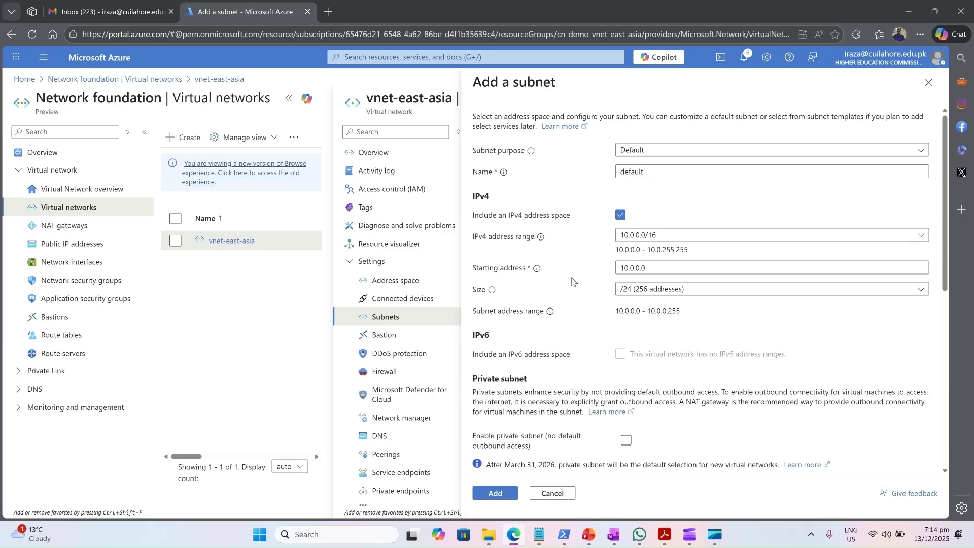
pyautogui.click(652, 176)
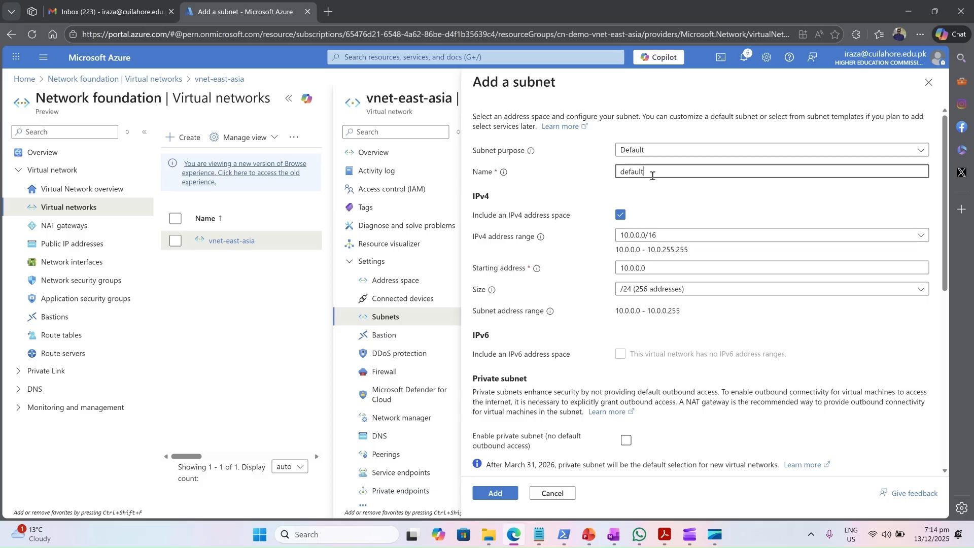
pyautogui.doubleClick(653, 176)
pyautogui.write('cn-demo-')
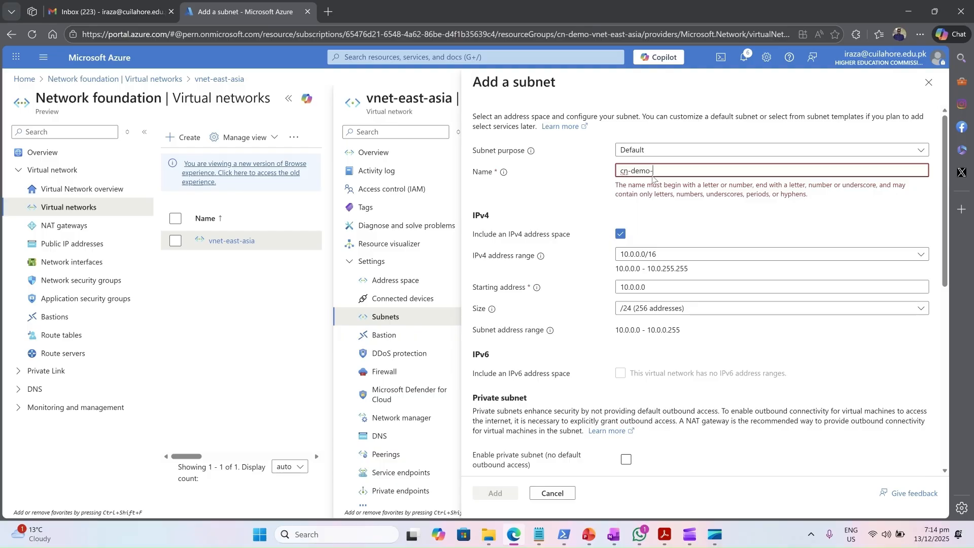
pyautogui.write('pvt')
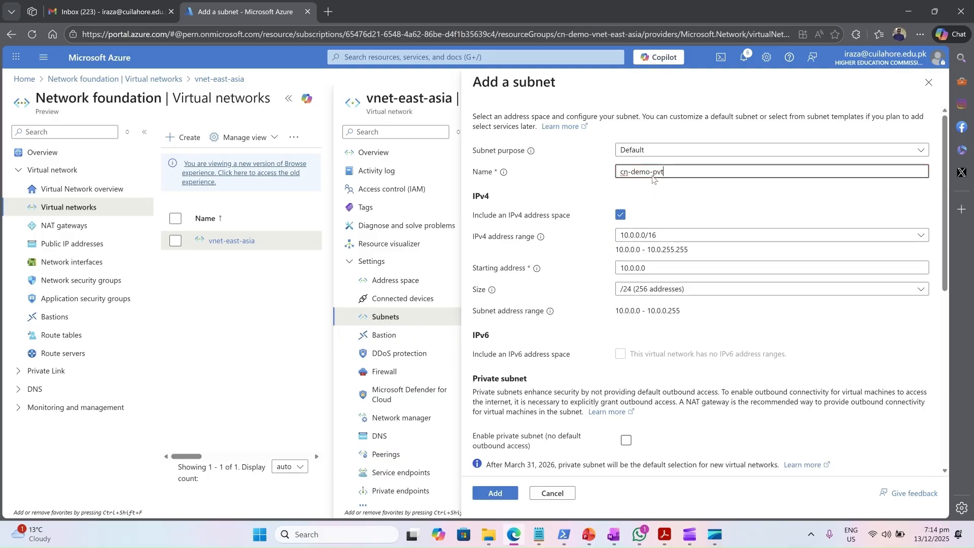
pyautogui.write('-')
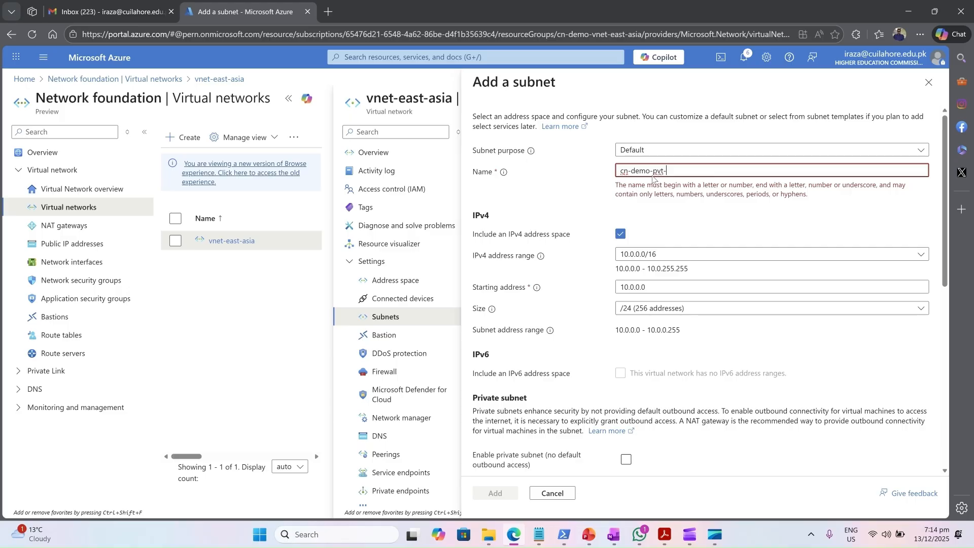
pyautogui.write('subnet')
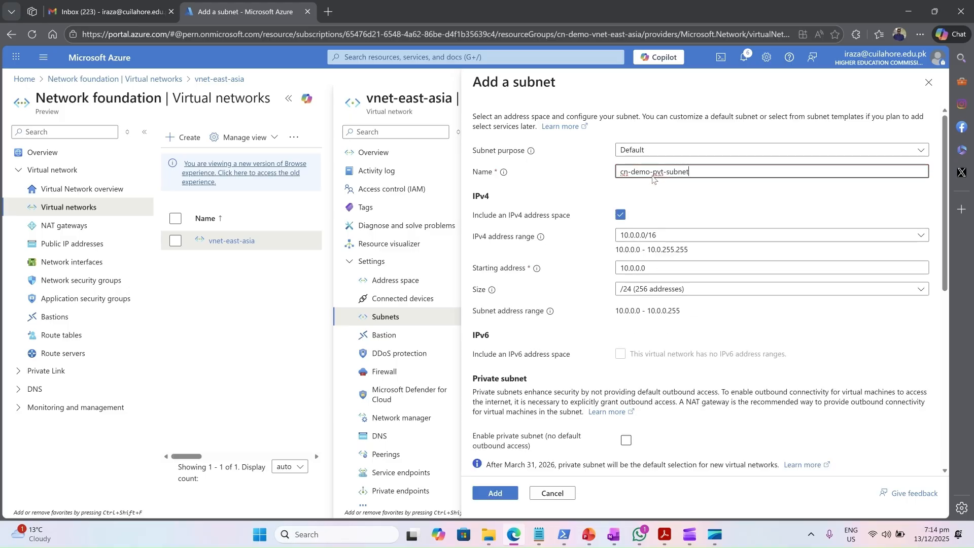
pyautogui.write('-')
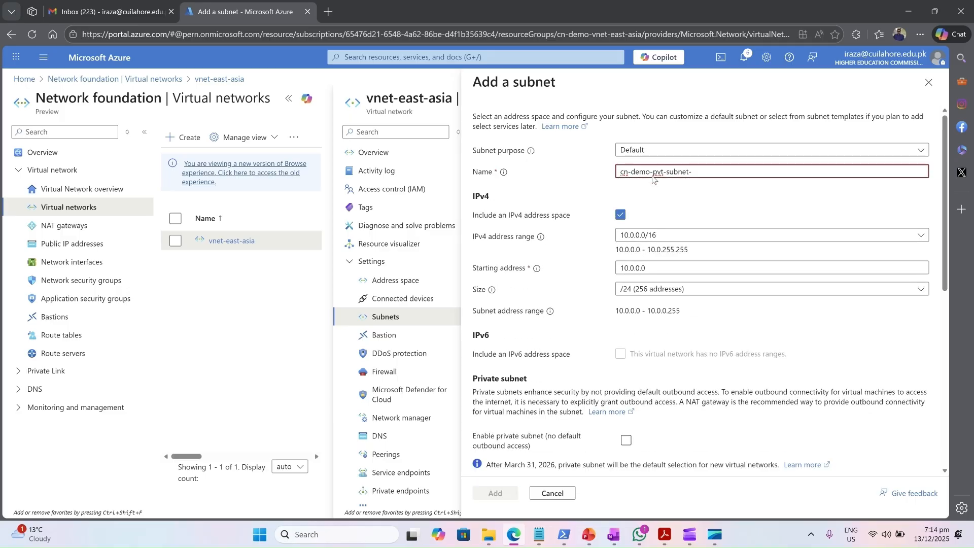
pyautogui.write('east-asia')
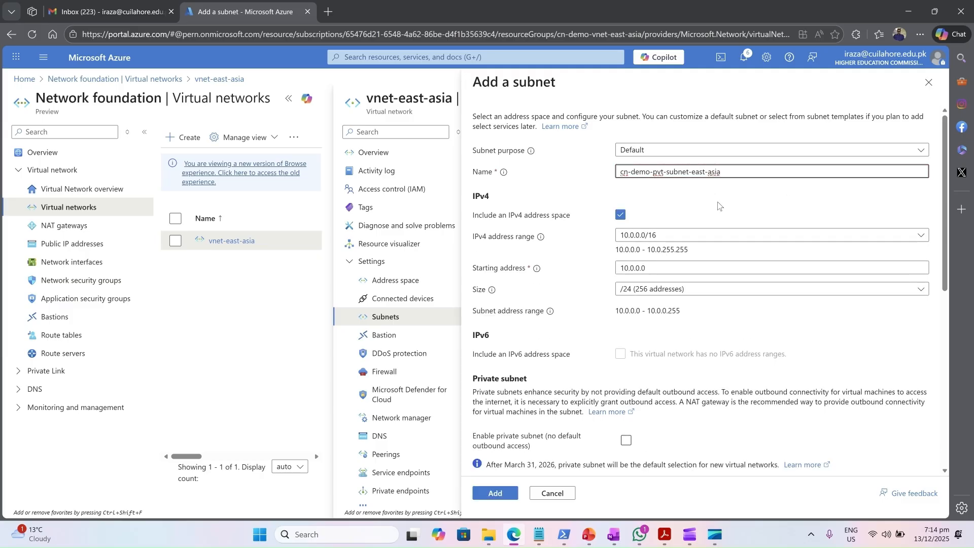
# Step: Set the private subnet's starting address to 10.0.2.0, keep its other defaults, and add it to the virtual network
pyautogui.click(674, 270)
pyautogui.press('Left')
pyautogui.press('Left')
pyautogui.press('Left')
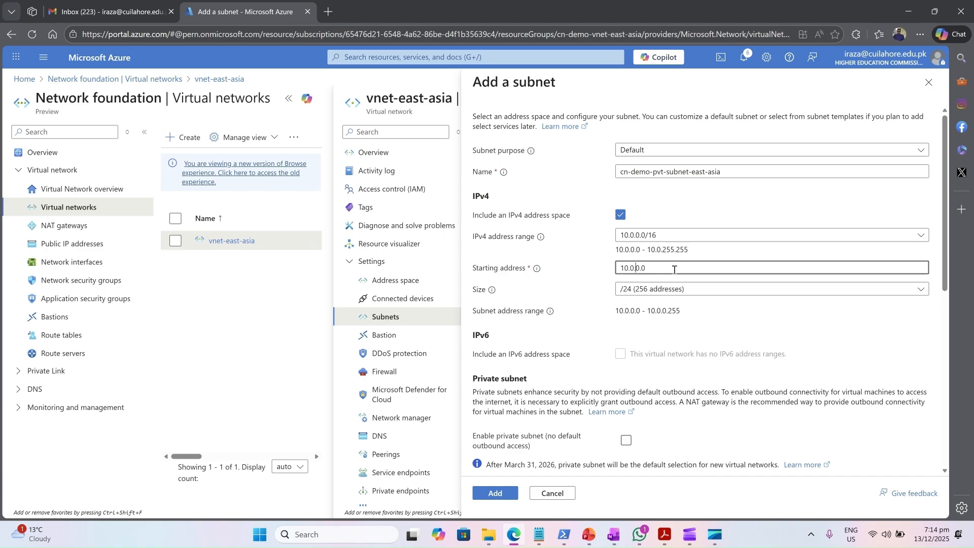
pyautogui.press('Delete')
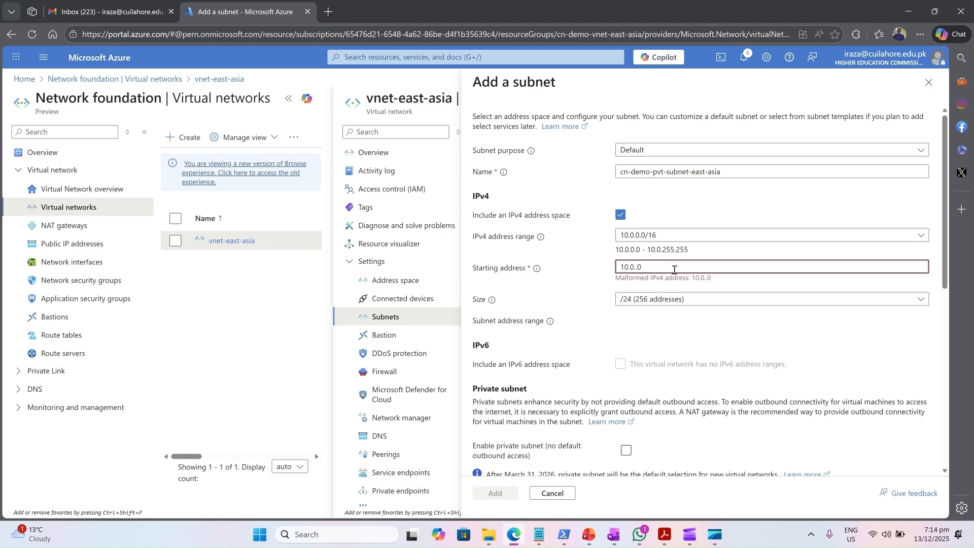
pyautogui.write('2')
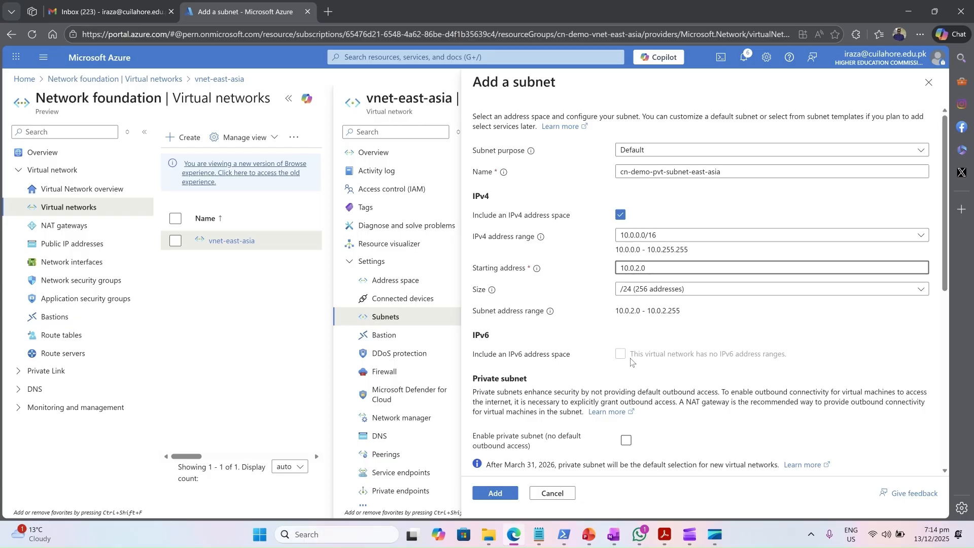
pyautogui.scroll(-7, 508, 405)
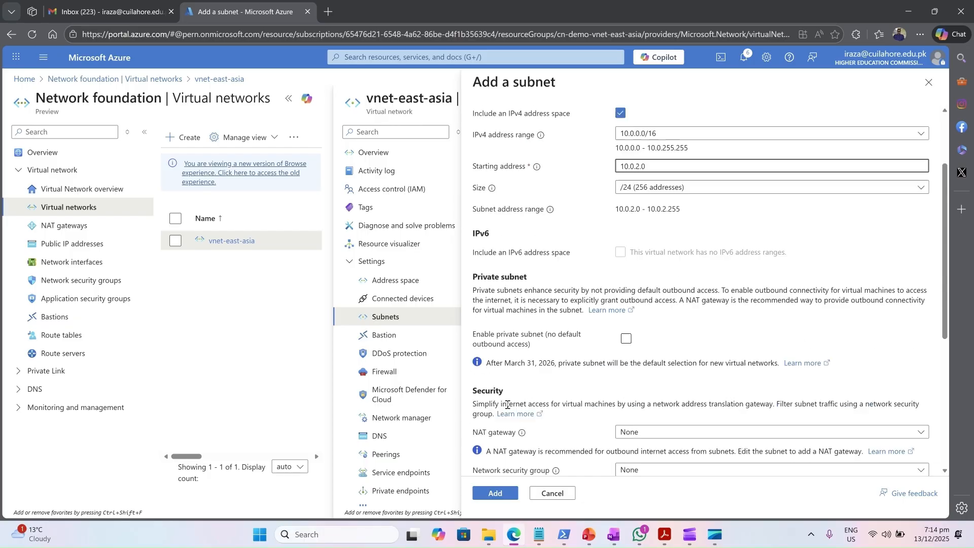
pyautogui.click(495, 494)
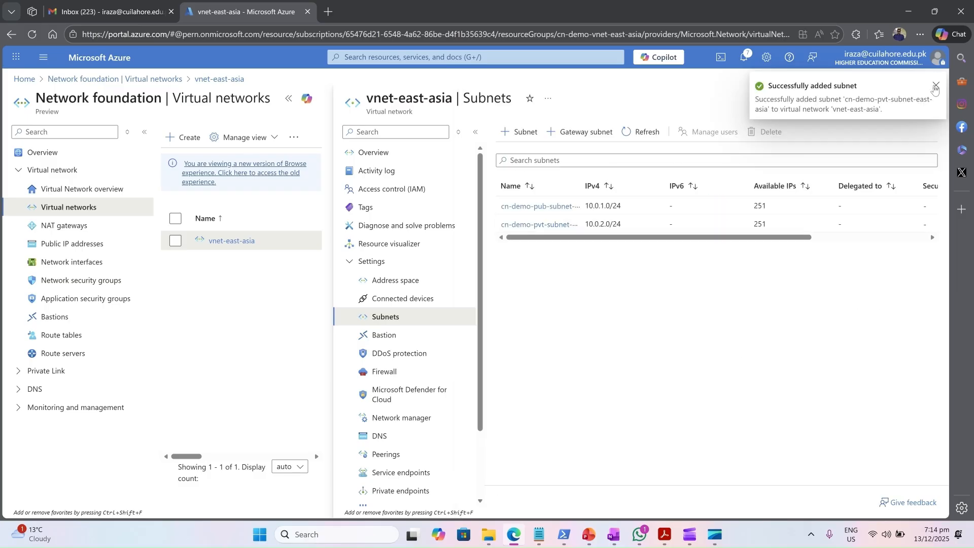
pyautogui.click(936, 86)
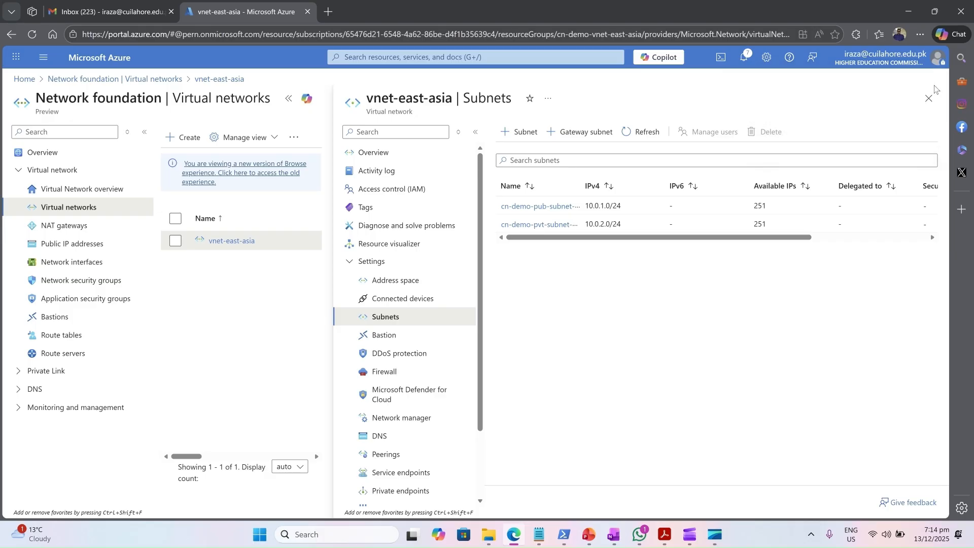
# Step: Leave the vnet-east-asia subnets, find the Route tables service by searching for "rou", and start creating a route table
pyautogui.click(929, 100)
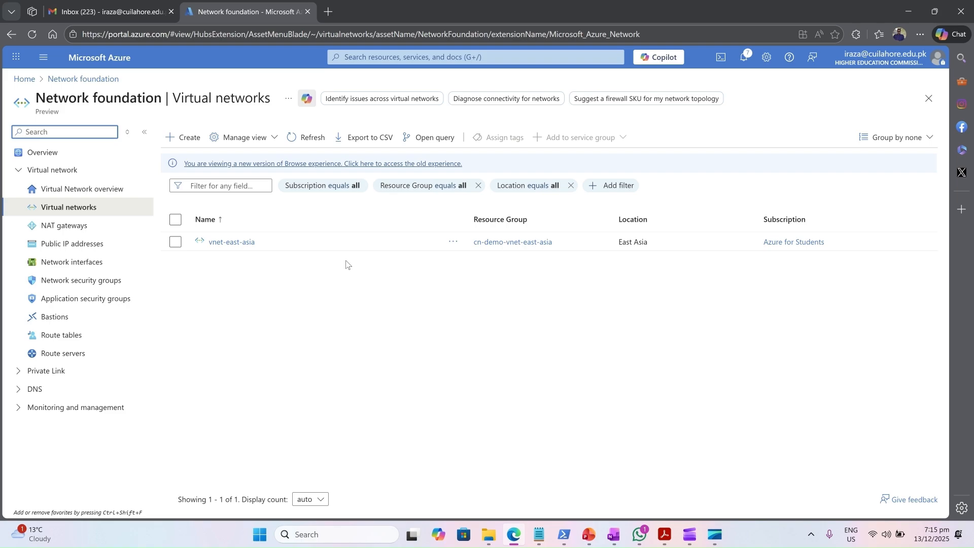
pyautogui.click(362, 58)
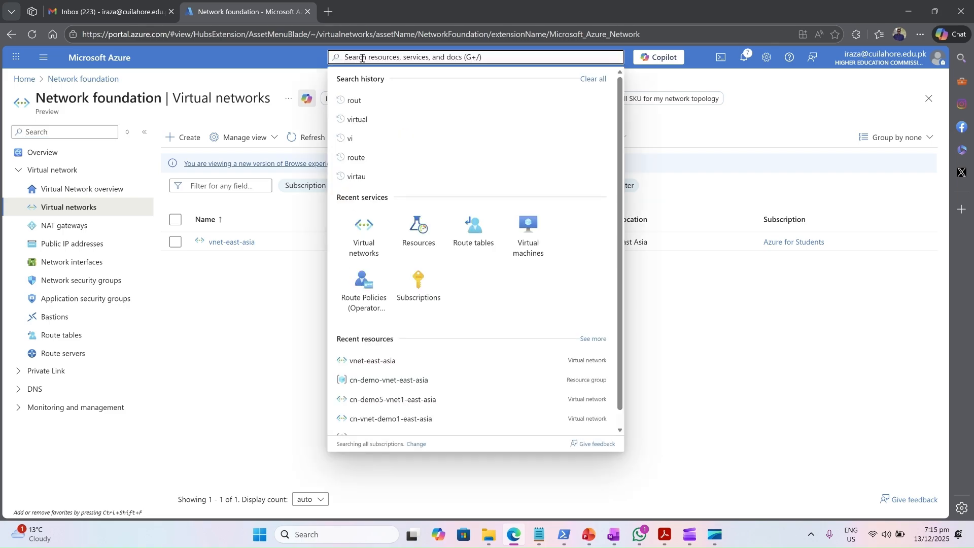
pyautogui.write('rou')
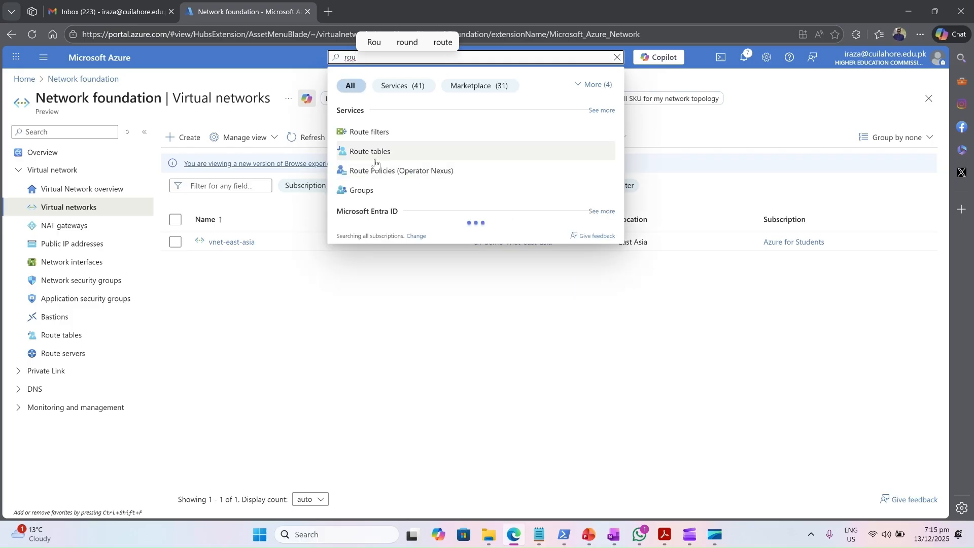
pyautogui.click(384, 154)
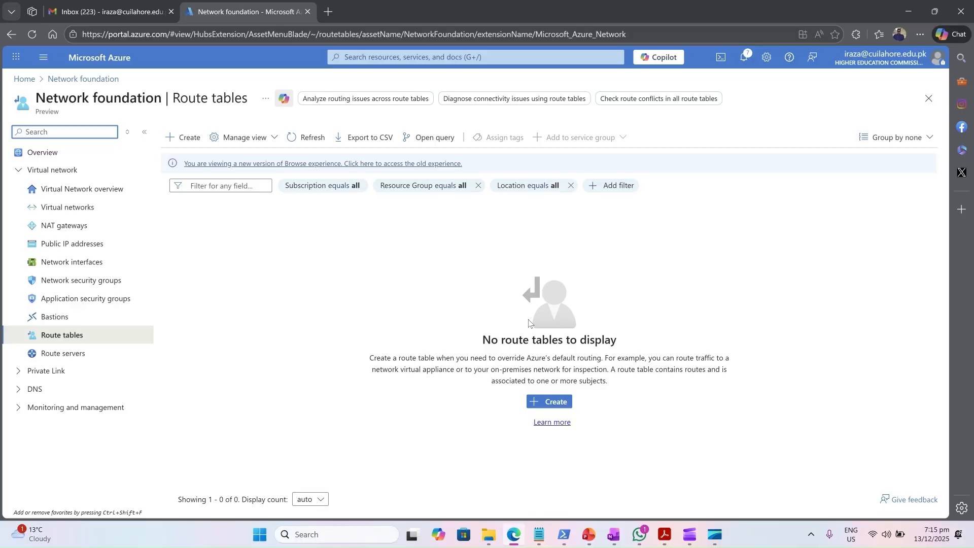
pyautogui.click(181, 145)
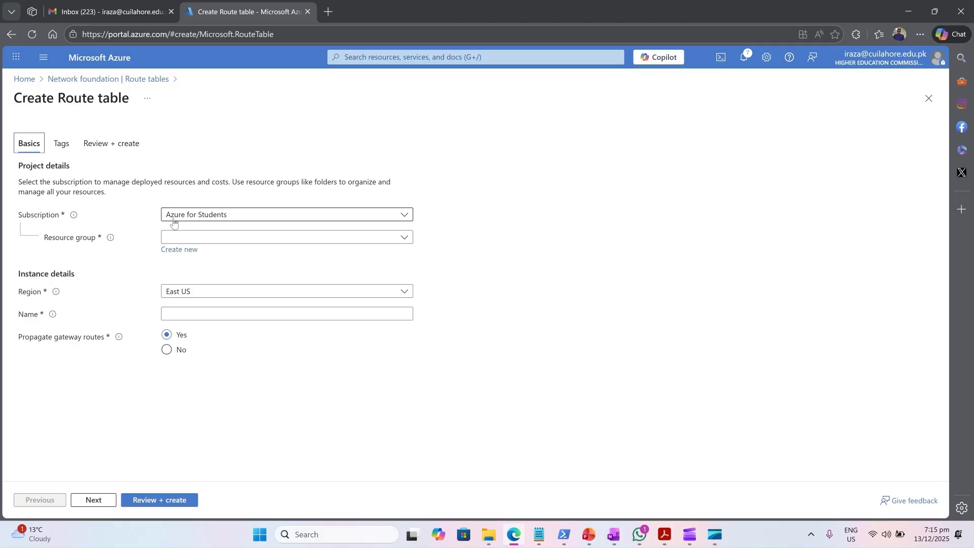
# Step: Assign the route table to the cn-demo-vnet-east-asia resource group and set its region to East Asia
pyautogui.click(206, 237)
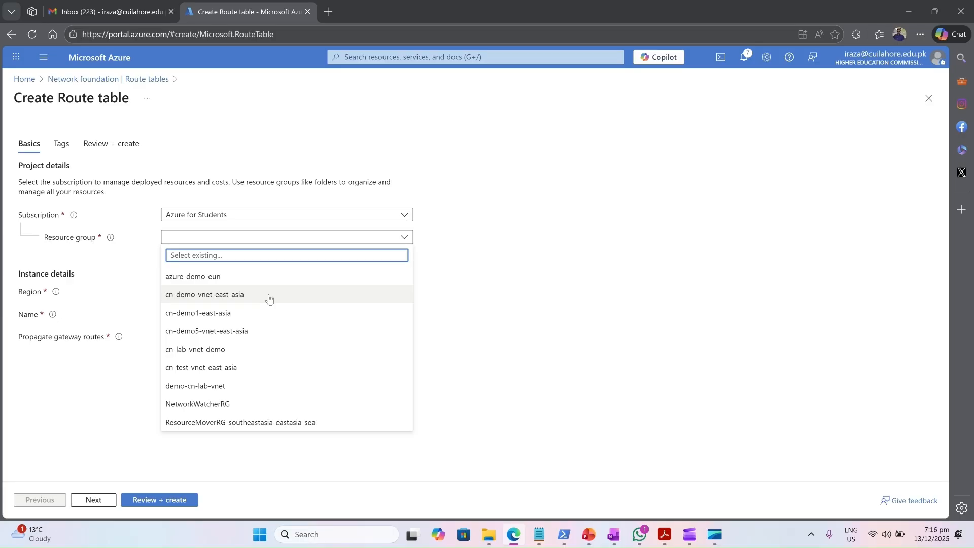
pyautogui.click(268, 298)
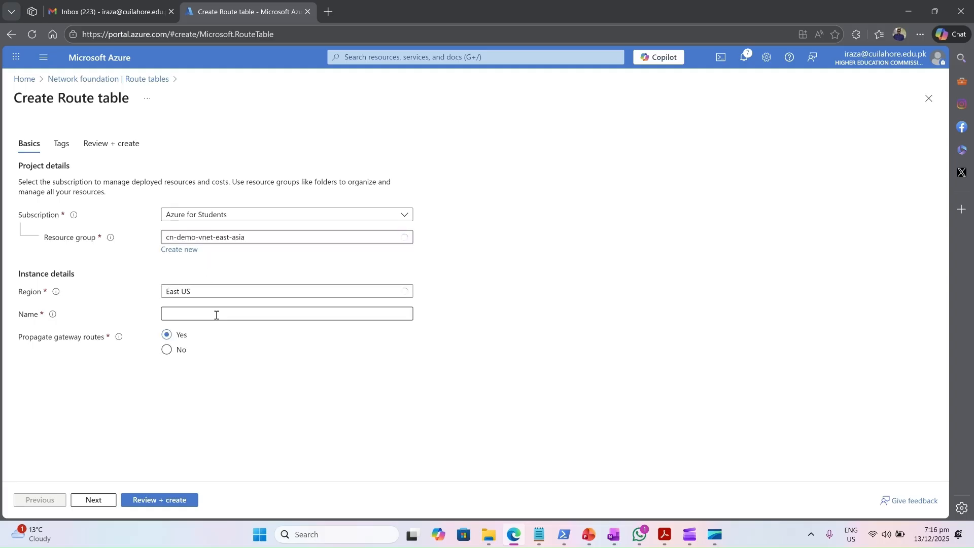
pyautogui.click(209, 292)
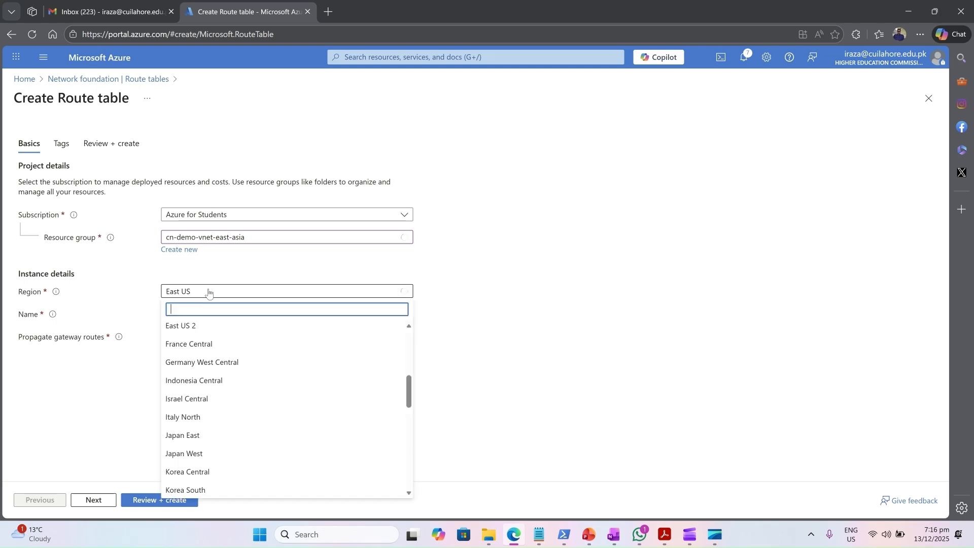
pyautogui.write('asia')
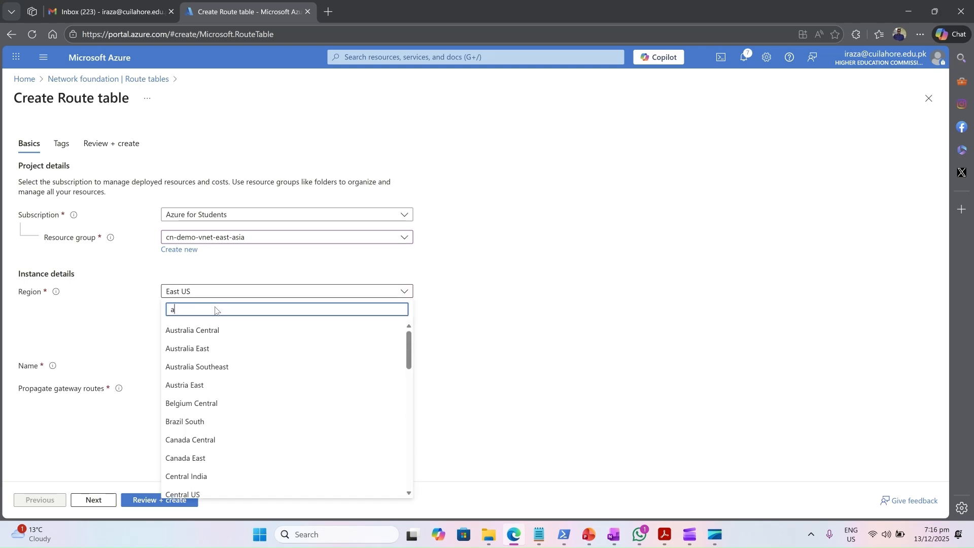
pyautogui.click(308, 292)
pyautogui.click(296, 292)
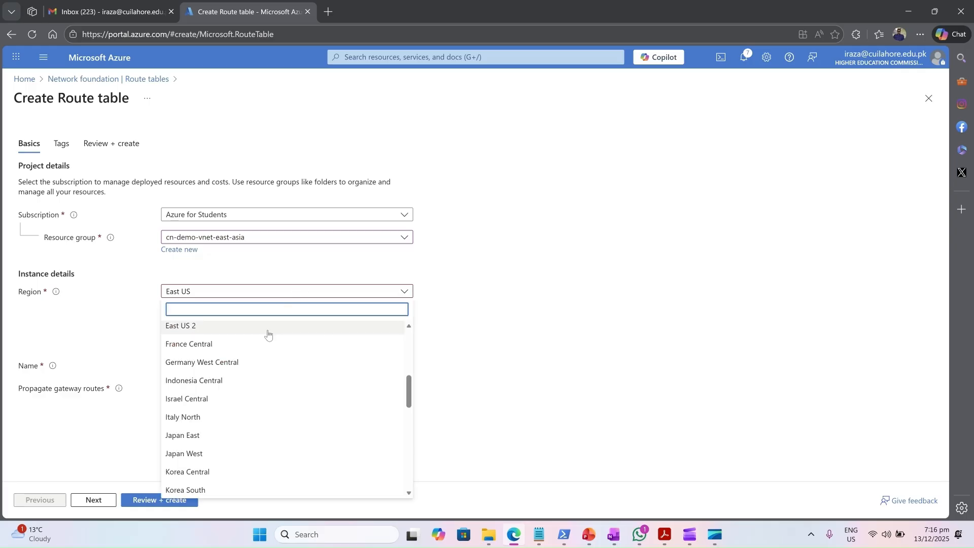
pyautogui.write('east')
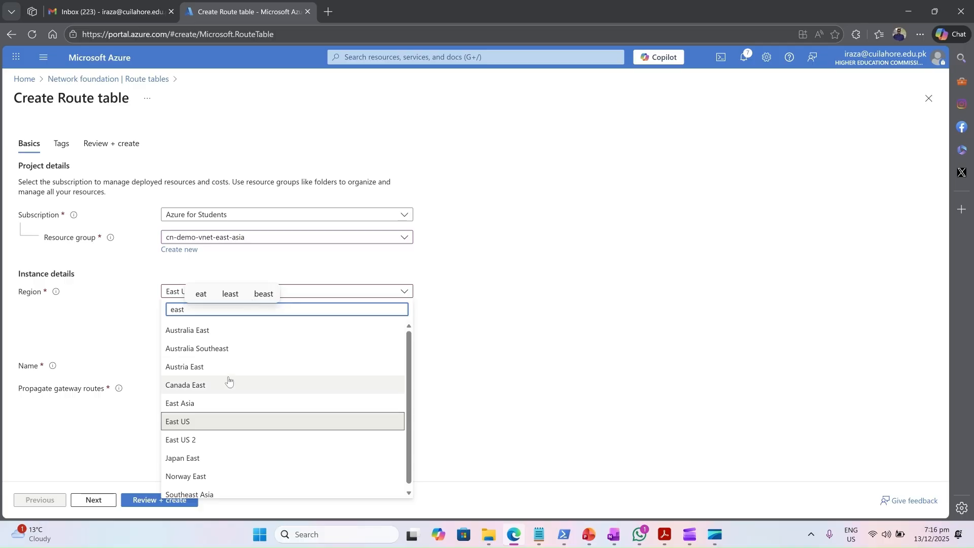
pyautogui.click(213, 404)
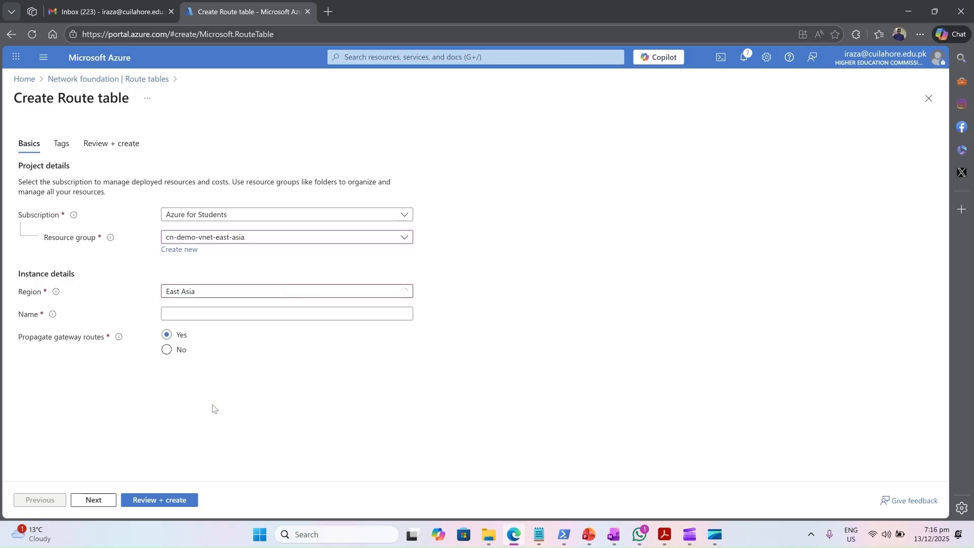
# Step: Name the route table cn-demo-pub-rt-east-asia, keep gateway route propagation on, and proceed to the tags settings
pyautogui.click(186, 317)
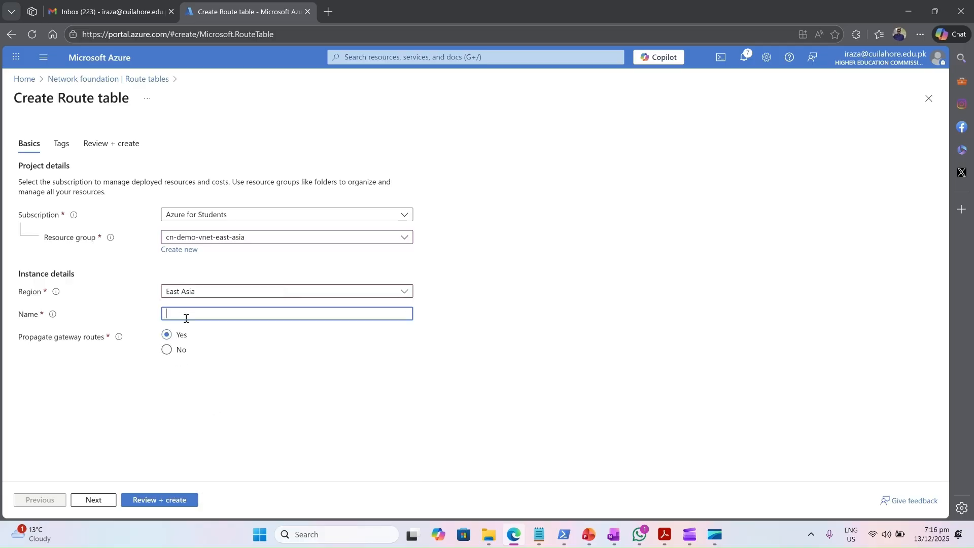
pyautogui.write('cn-demo-pub-rt-east-asia')
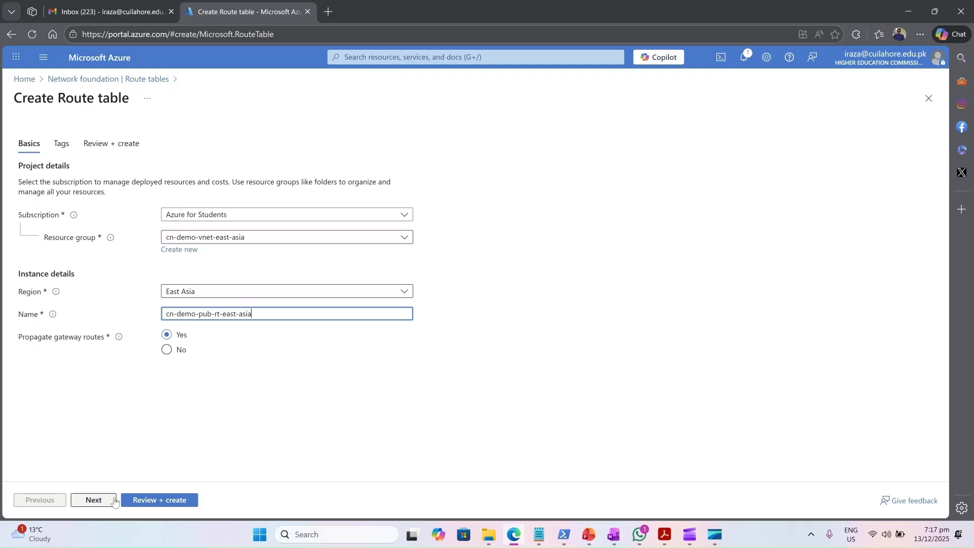
pyautogui.click(93, 500)
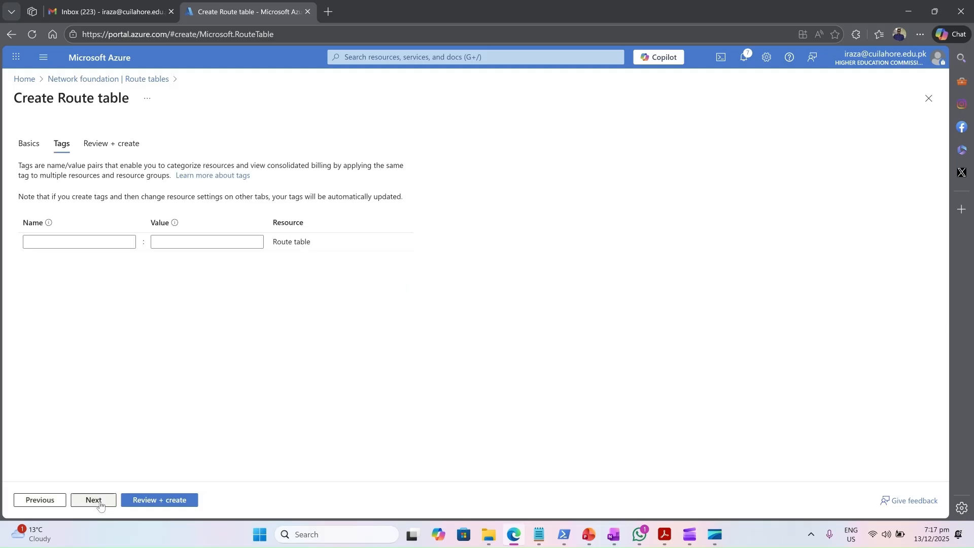
# Step: Create the public route table without tags, then find Route tables by searching for "rout" and refresh the list
pyautogui.click(93, 500)
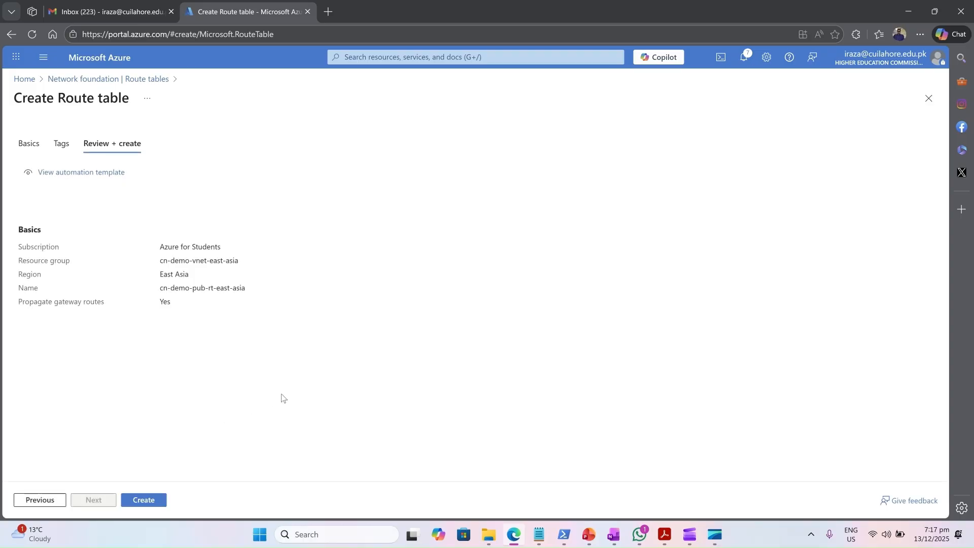
pyautogui.click(141, 502)
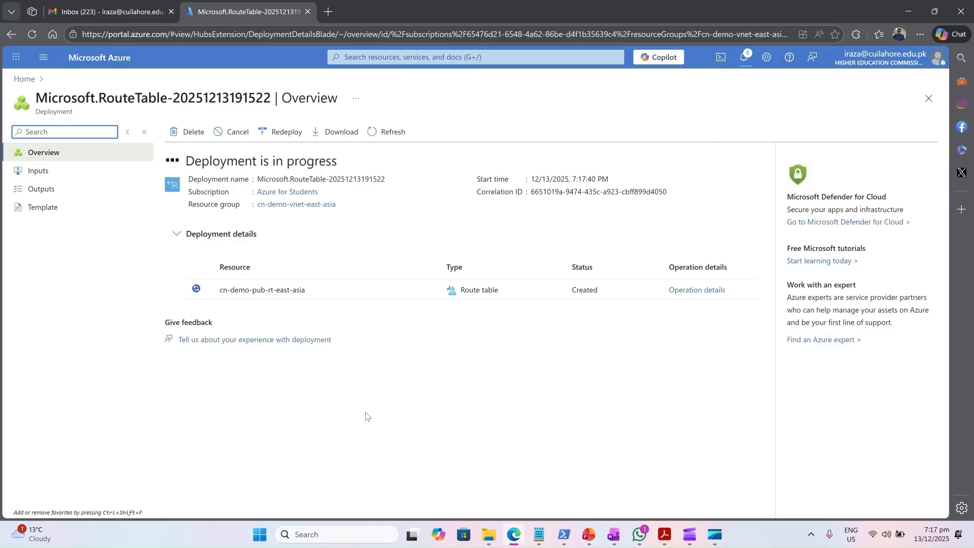
pyautogui.click(370, 59)
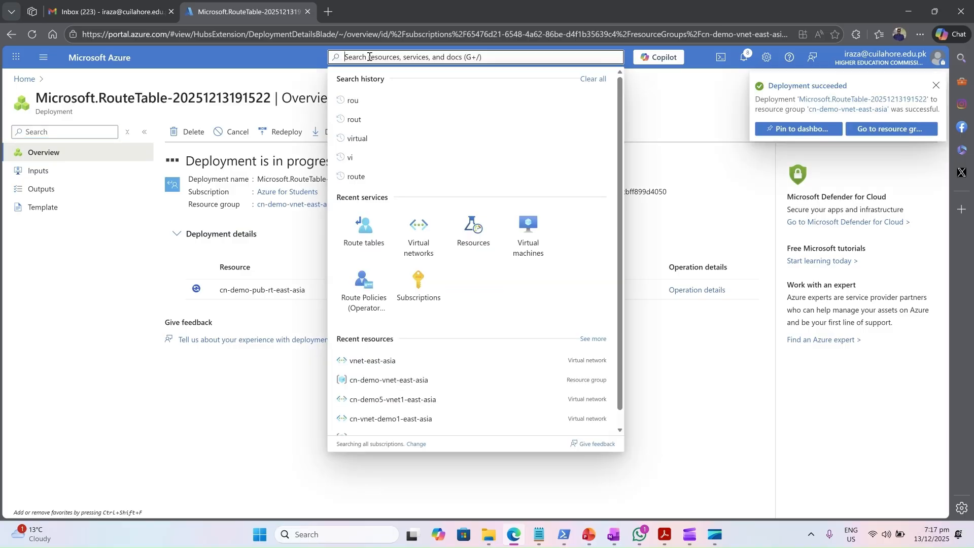
pyautogui.write('rout')
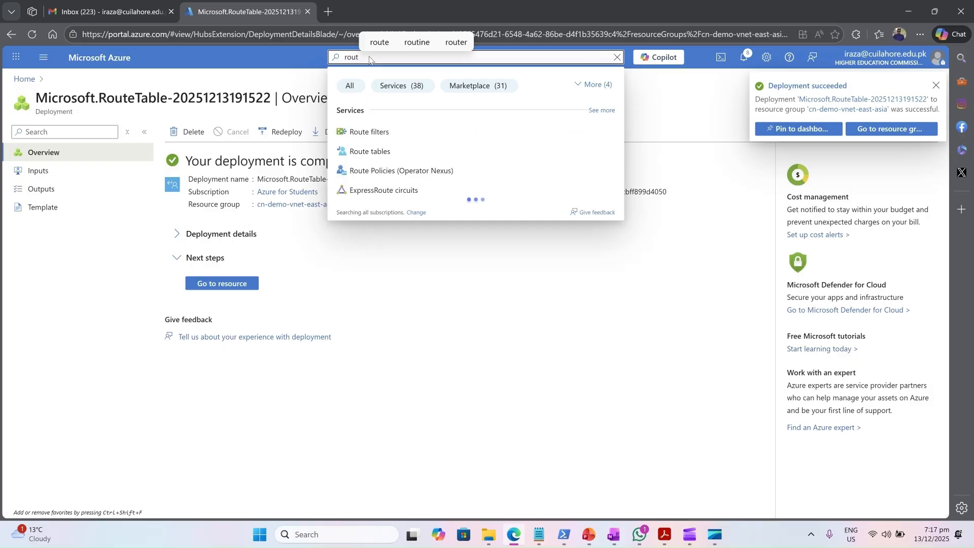
pyautogui.click(372, 152)
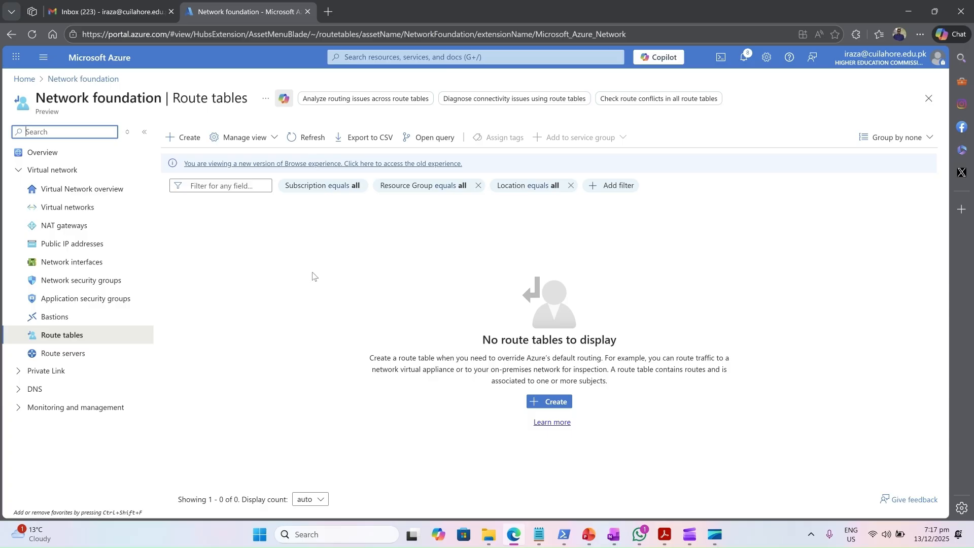
pyautogui.click(293, 136)
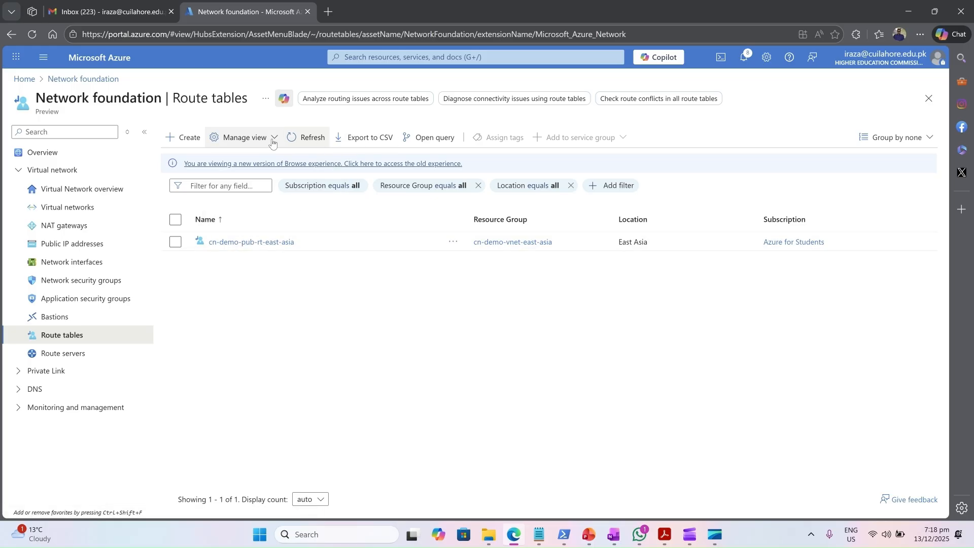
# Step: Start another route table in the cn-demo-vnet-east-asia resource group and set its region to East Asia
pyautogui.click(180, 140)
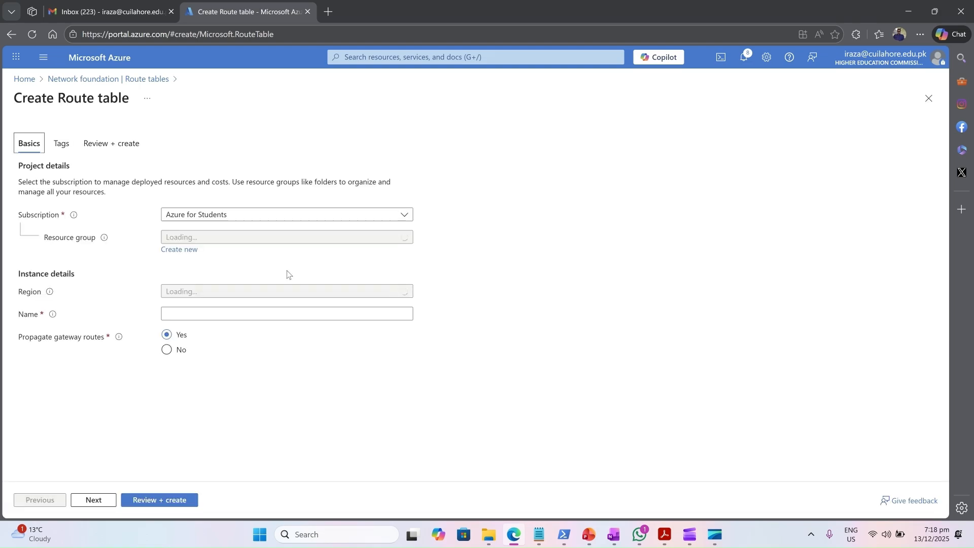
pyautogui.click(253, 236)
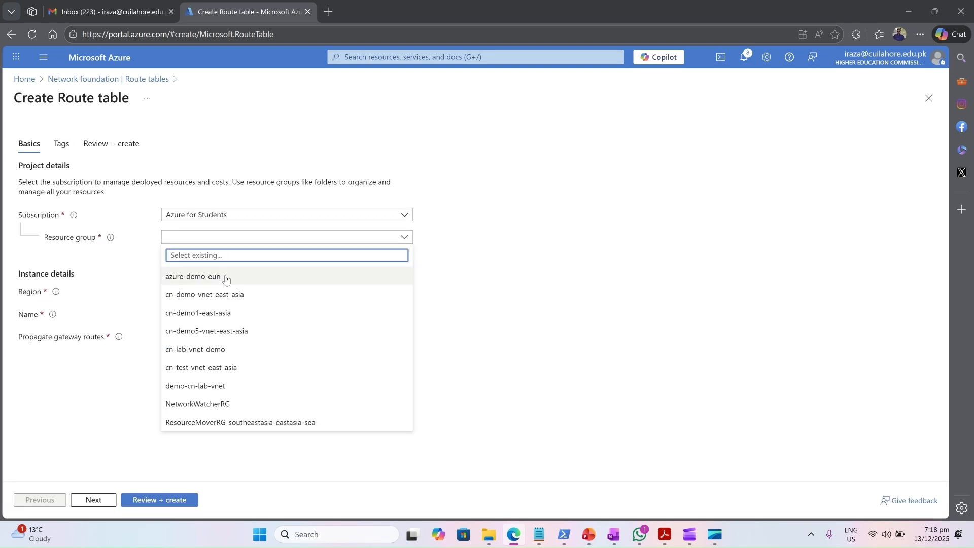
pyautogui.click(257, 302)
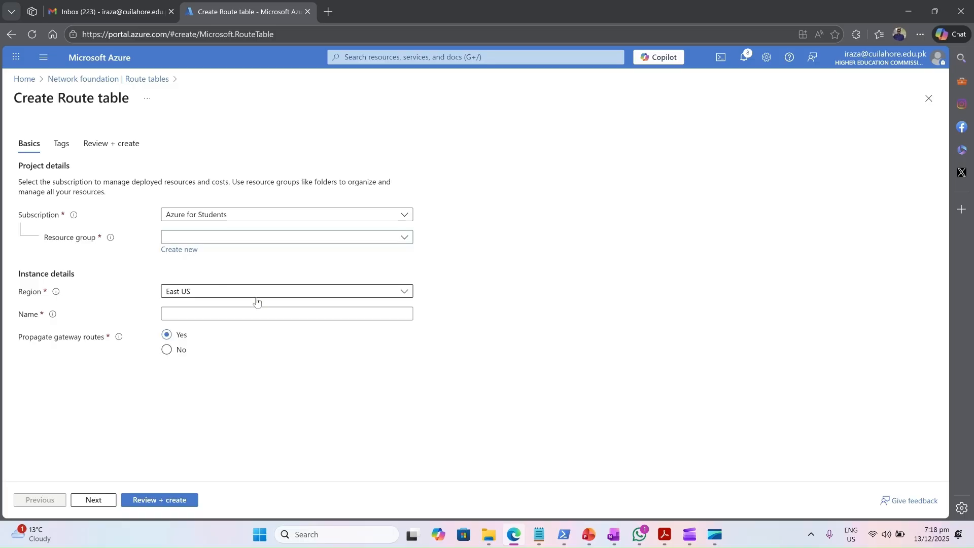
pyautogui.click(203, 292)
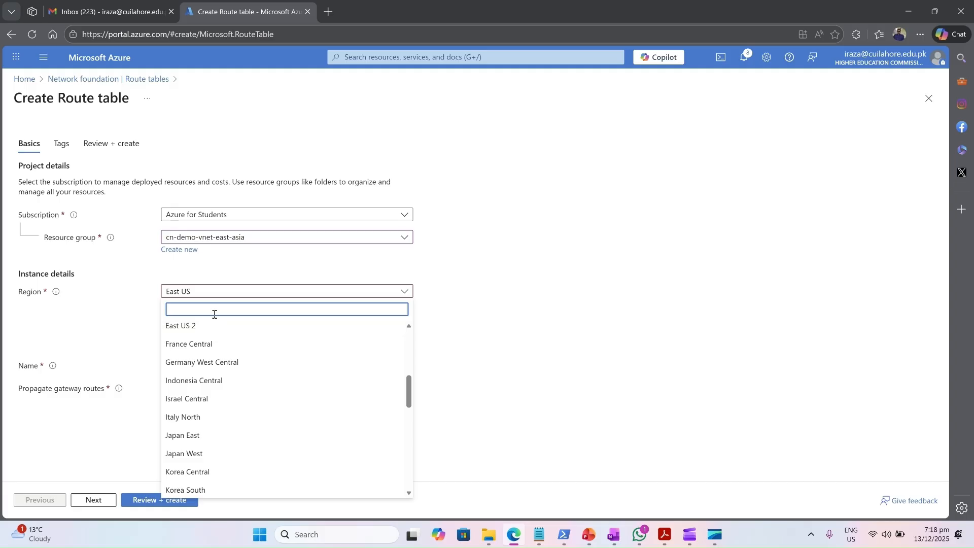
pyautogui.write('eas')
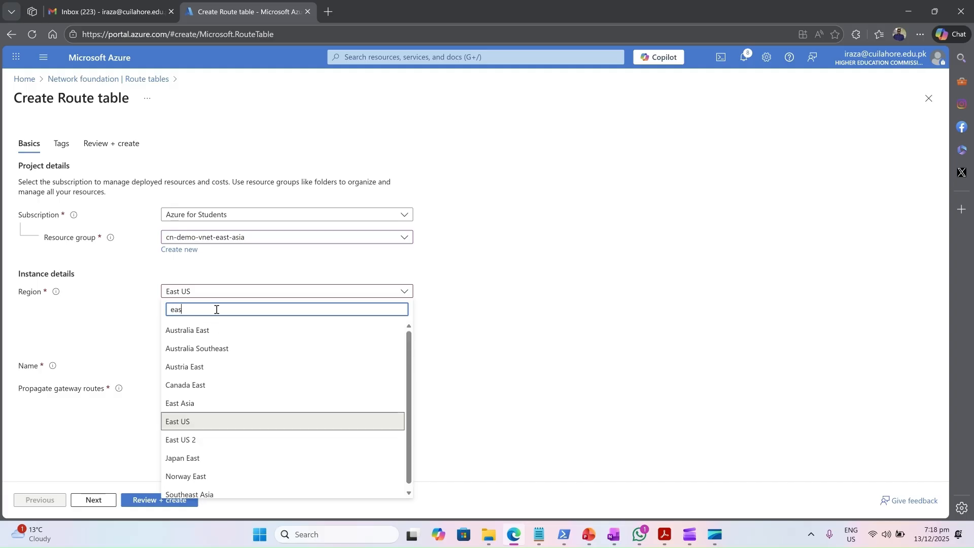
pyautogui.write('t')
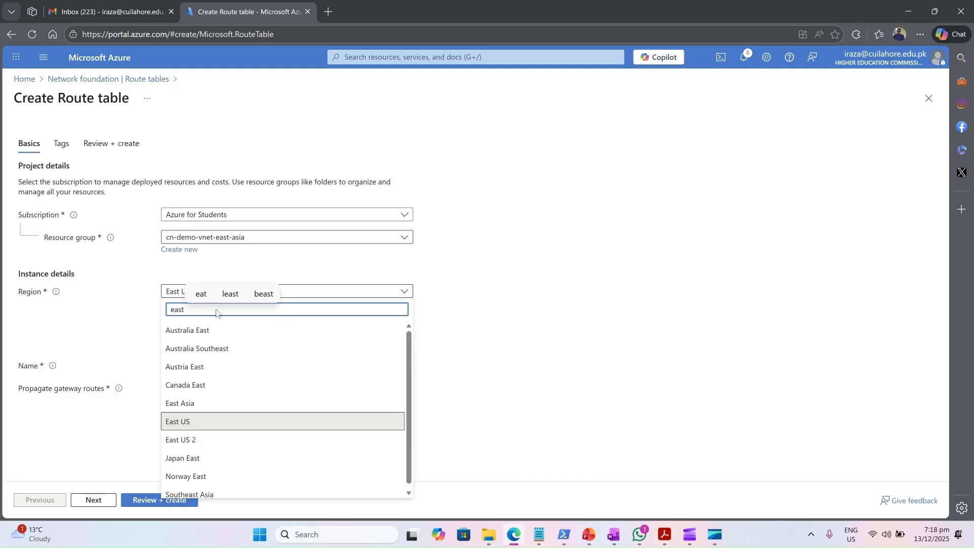
pyautogui.click(196, 402)
# Step: Name the route table cn-demo-pvt-rt-east-asia, keep gateway route propagation on, and create it without tags
pyautogui.click(192, 315)
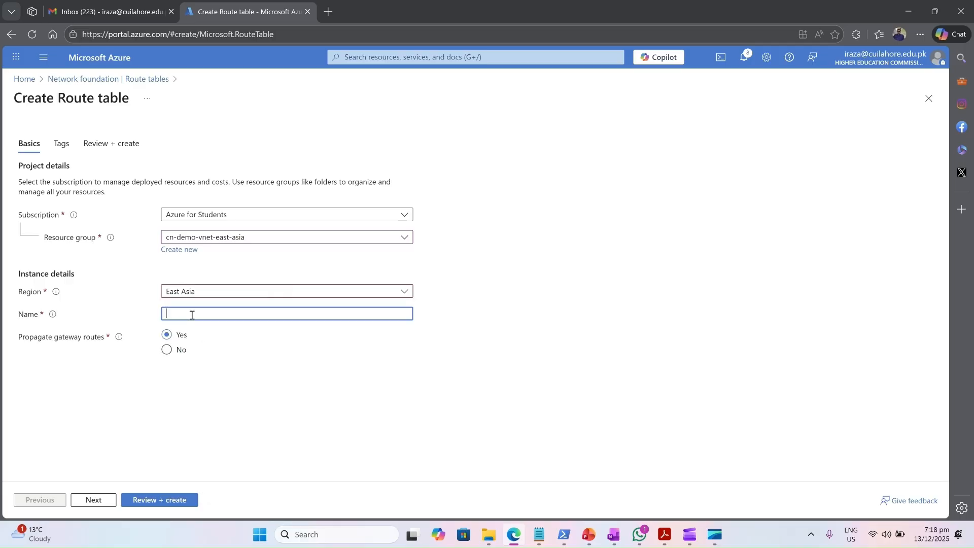
pyautogui.write('cn-demo-pvt-rt-east-asia')
pyautogui.click(103, 501)
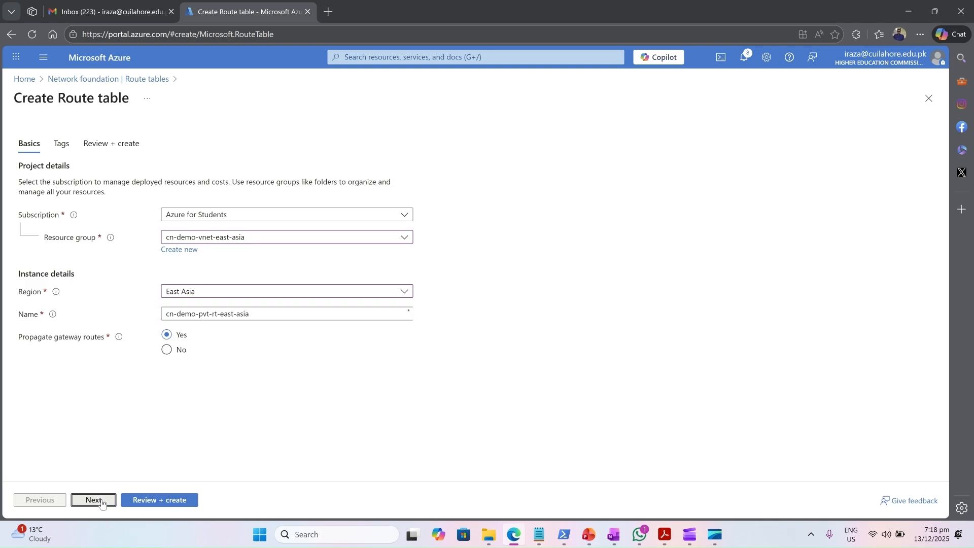
pyautogui.click(101, 501)
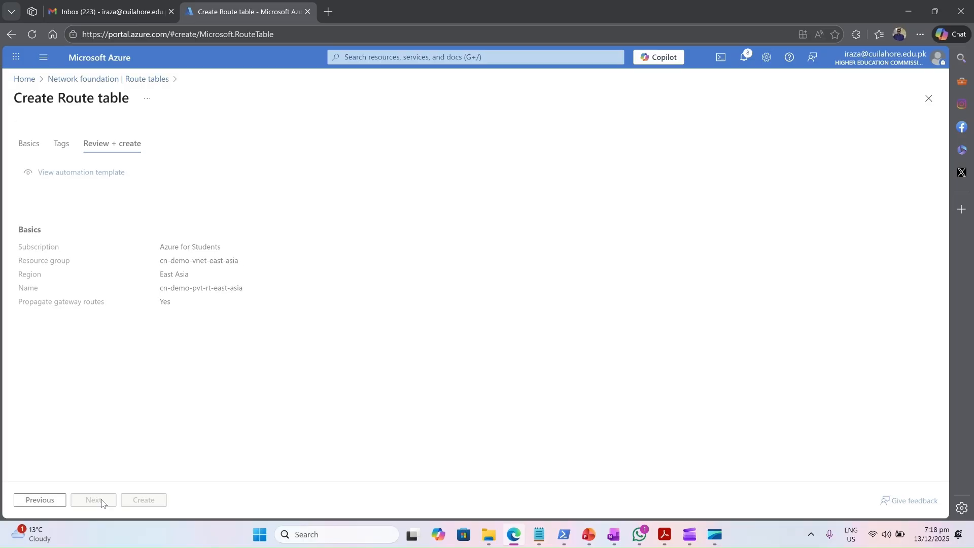
pyautogui.click(142, 502)
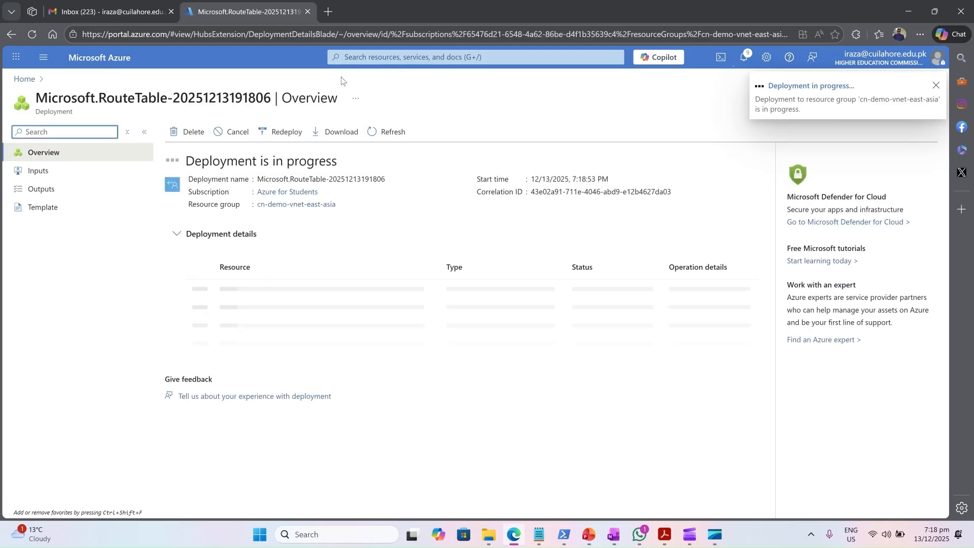
# Step: Return to the Route tables service by searching for "route" and refresh the list of route tables
pyautogui.click(384, 54)
pyautogui.write('route')
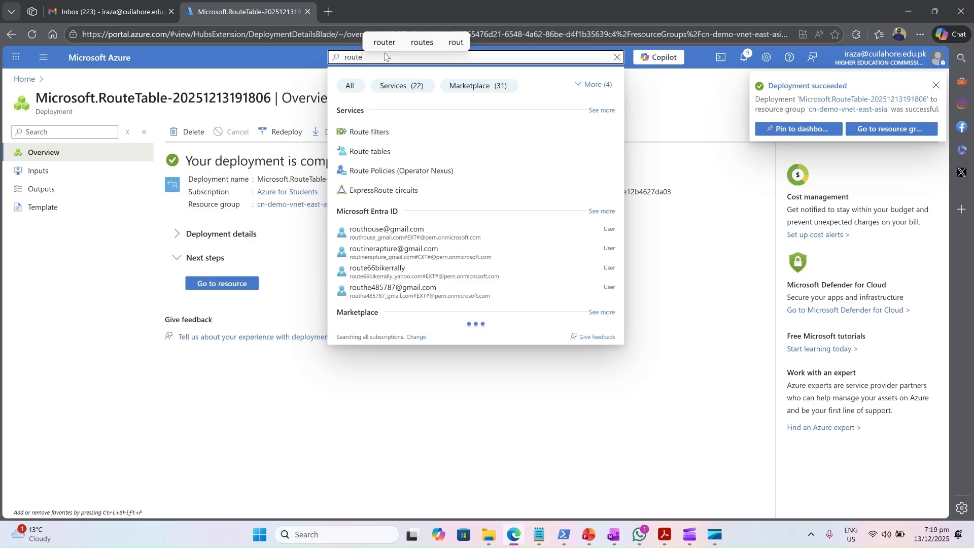
pyautogui.click(382, 152)
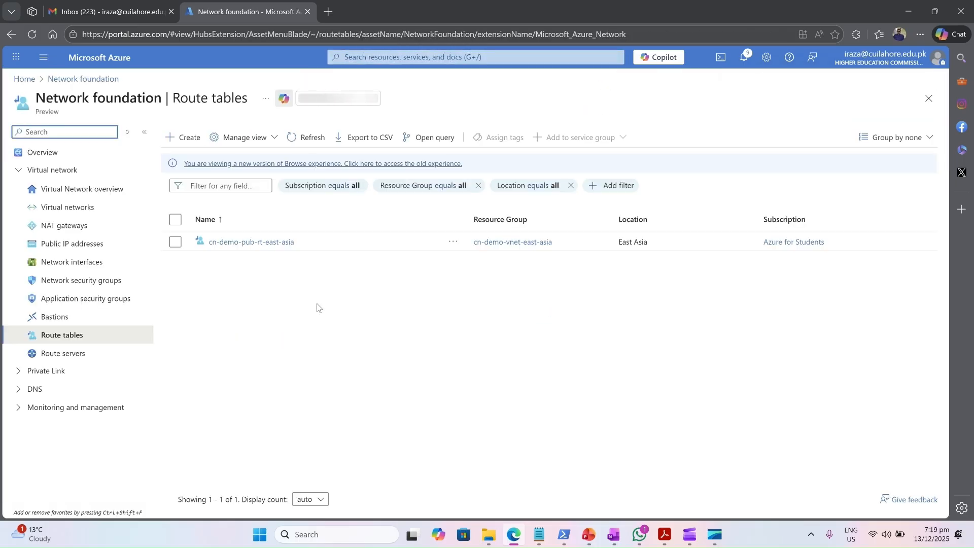
pyautogui.click(290, 138)
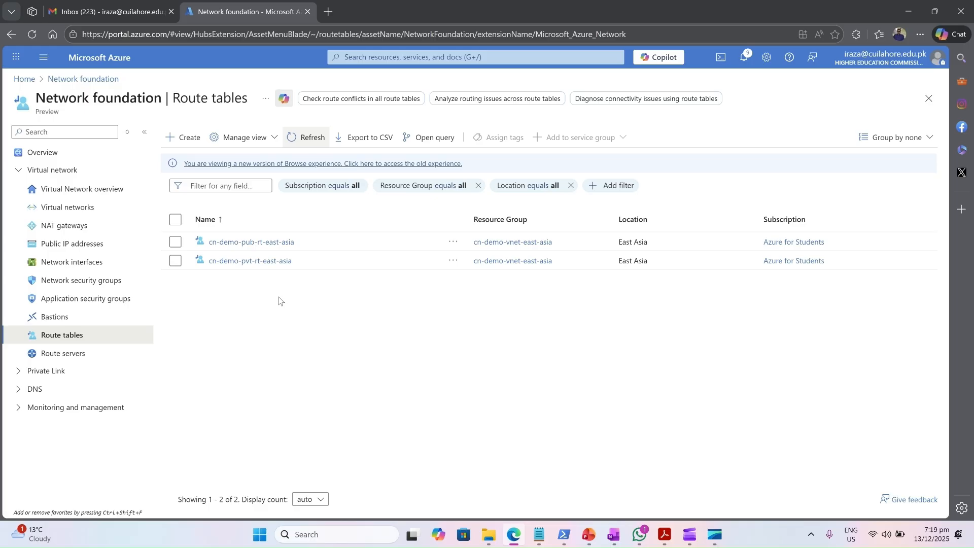
# Step: Associate cn-demo-pub-rt-east-asia with the cn-demo-pub-subnet-east-asia subnet of vnet-east-asia and close the route table
pyautogui.click(260, 246)
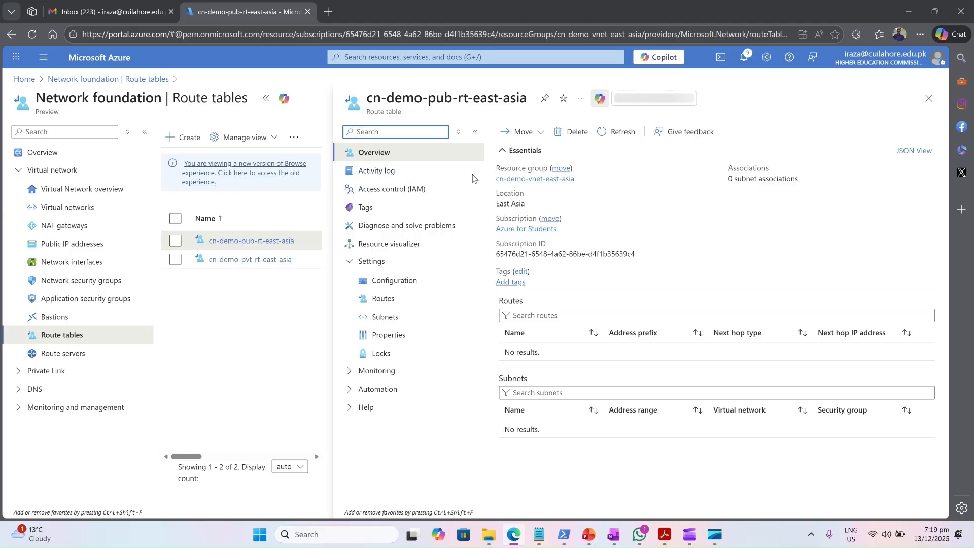
pyautogui.click(378, 268)
pyautogui.click(378, 269)
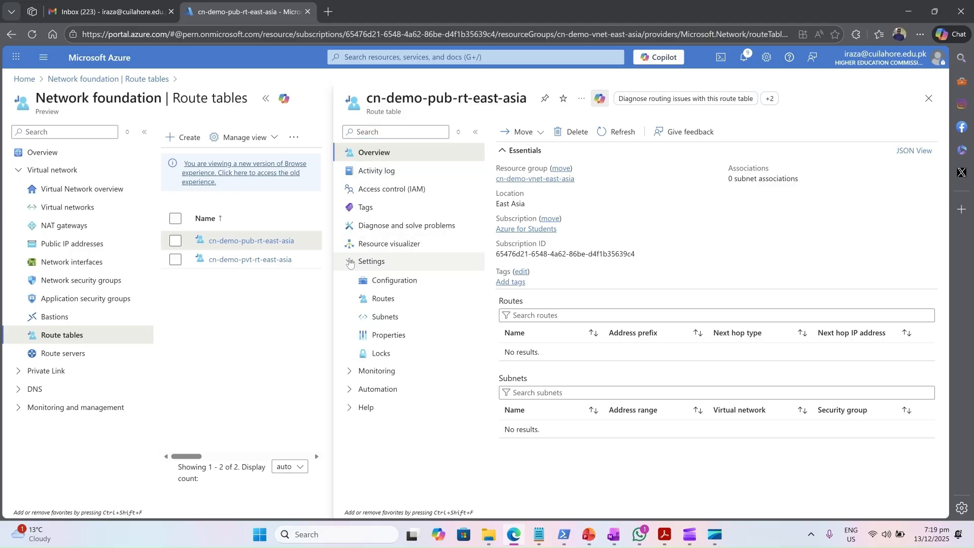
pyautogui.click(384, 317)
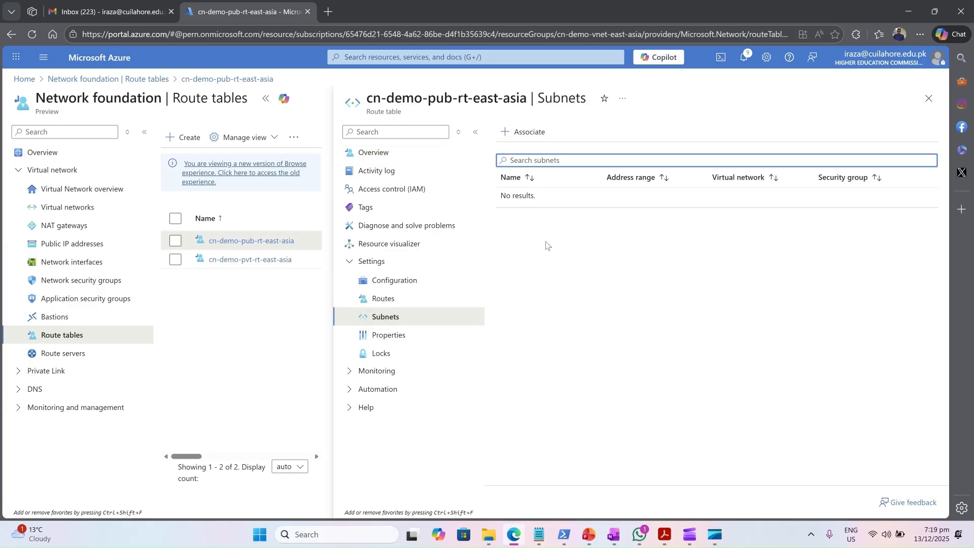
pyautogui.click(512, 138)
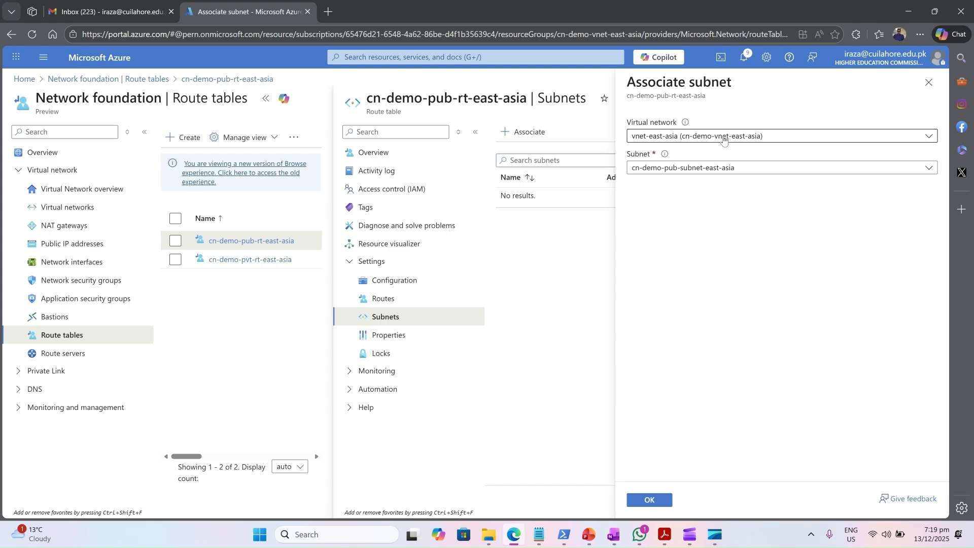
pyautogui.click(750, 175)
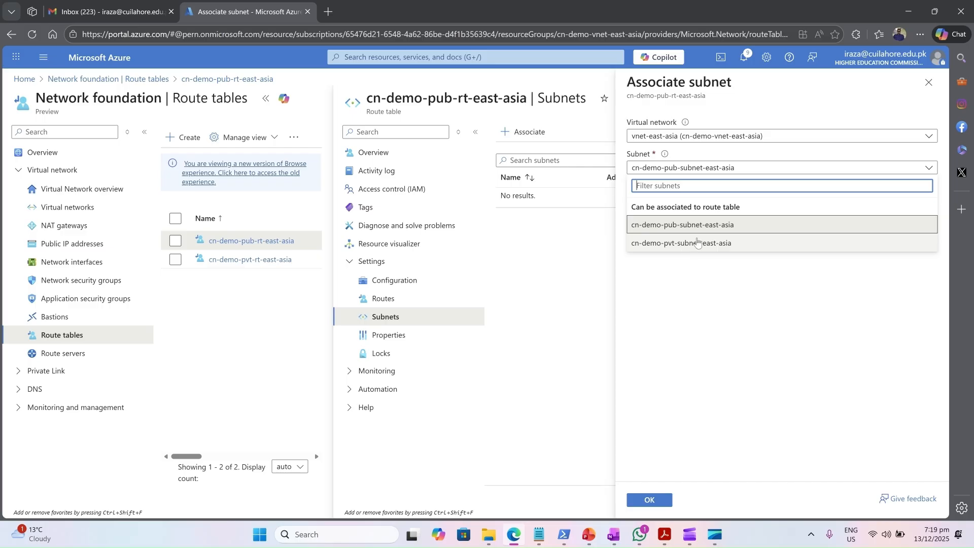
pyautogui.click(719, 226)
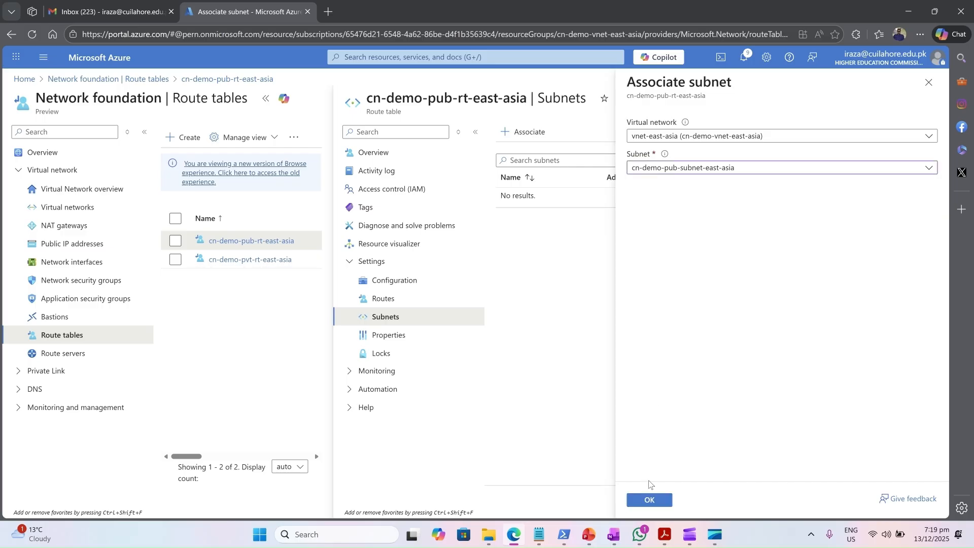
pyautogui.click(650, 500)
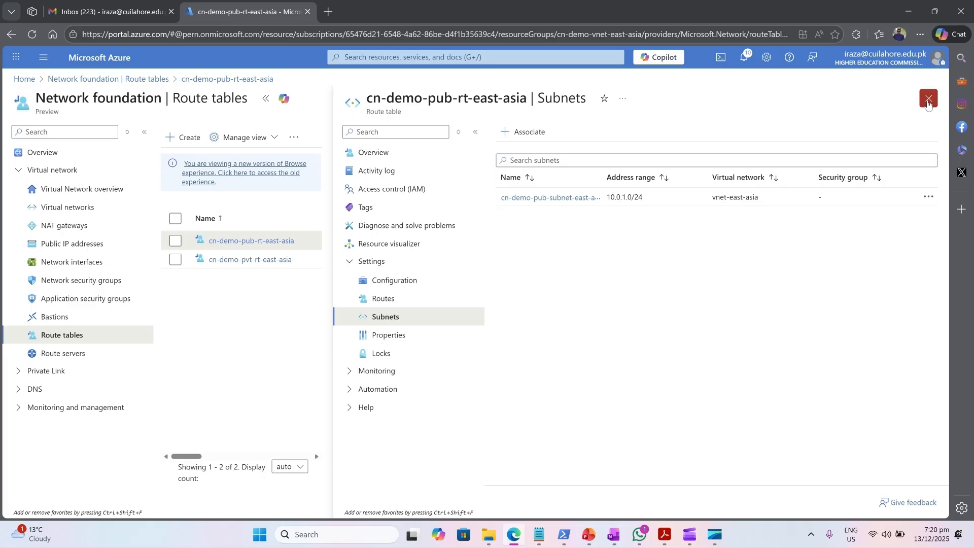
pyautogui.click(928, 100)
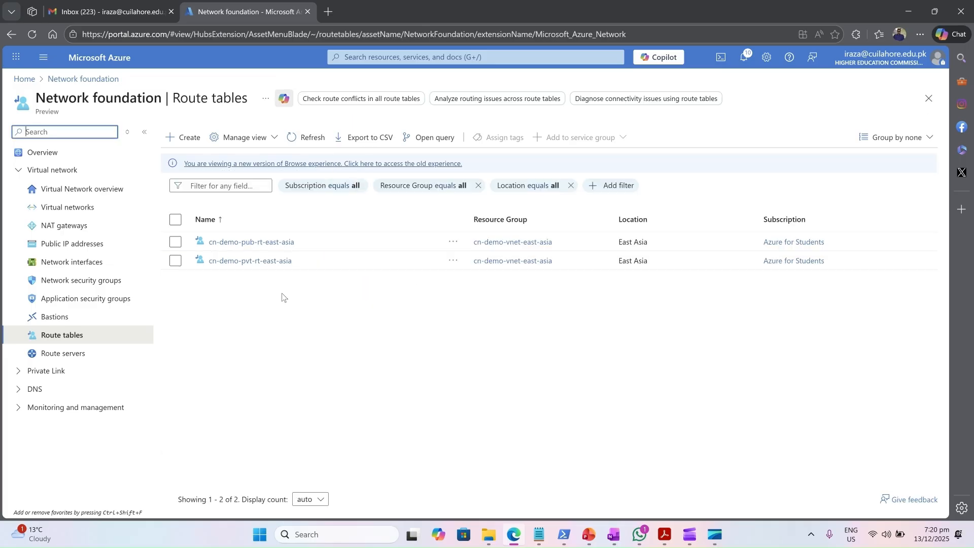
# Step: Associate cn-demo-pvt-rt-east-asia with the cn-demo-pvt-subnet-east-asia subnet of vnet-east-asia, dismiss the notification, and close the route table
pyautogui.click(241, 262)
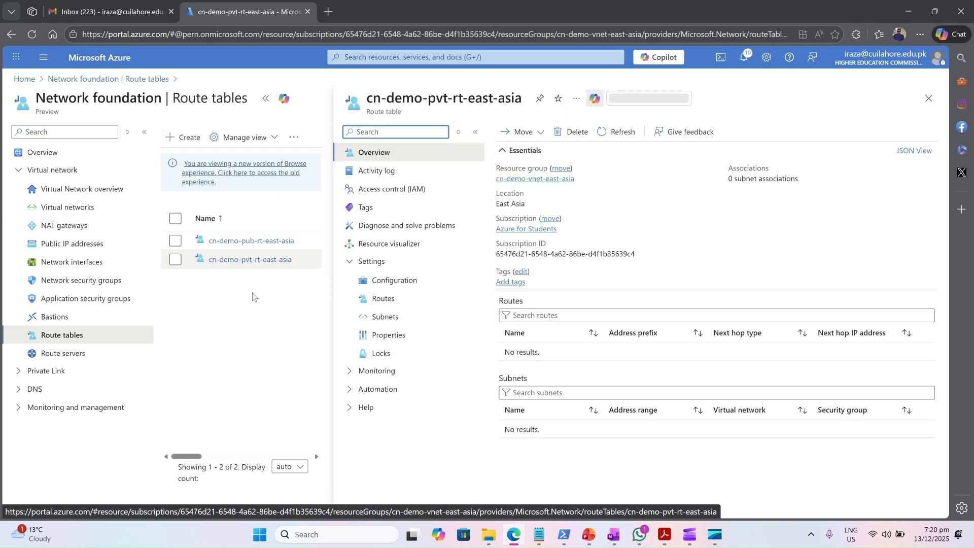
pyautogui.click(352, 268)
pyautogui.click(352, 268)
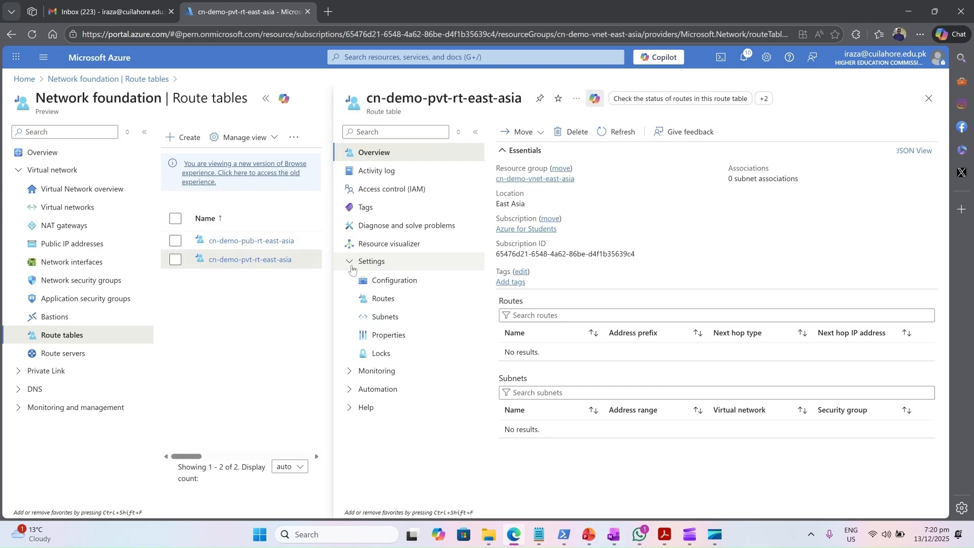
pyautogui.click(363, 317)
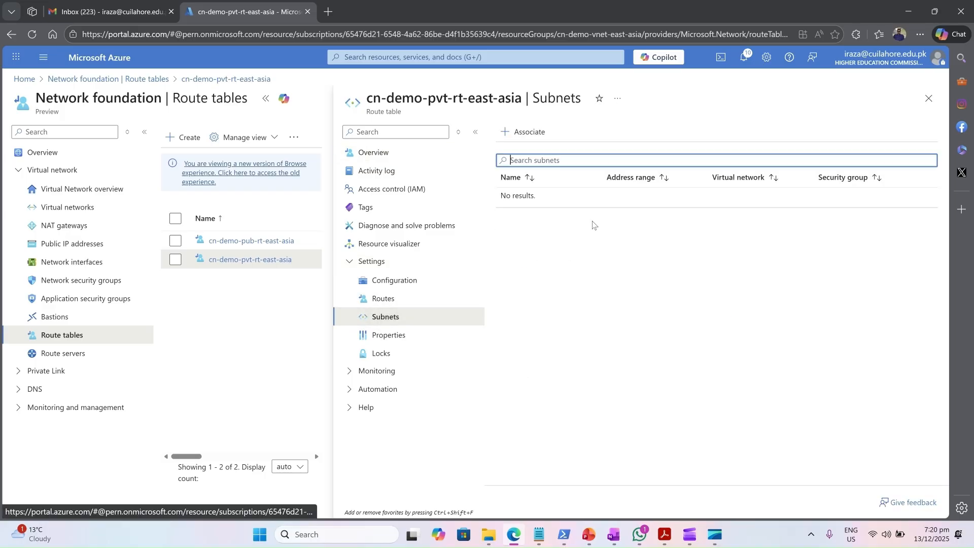
pyautogui.click(511, 132)
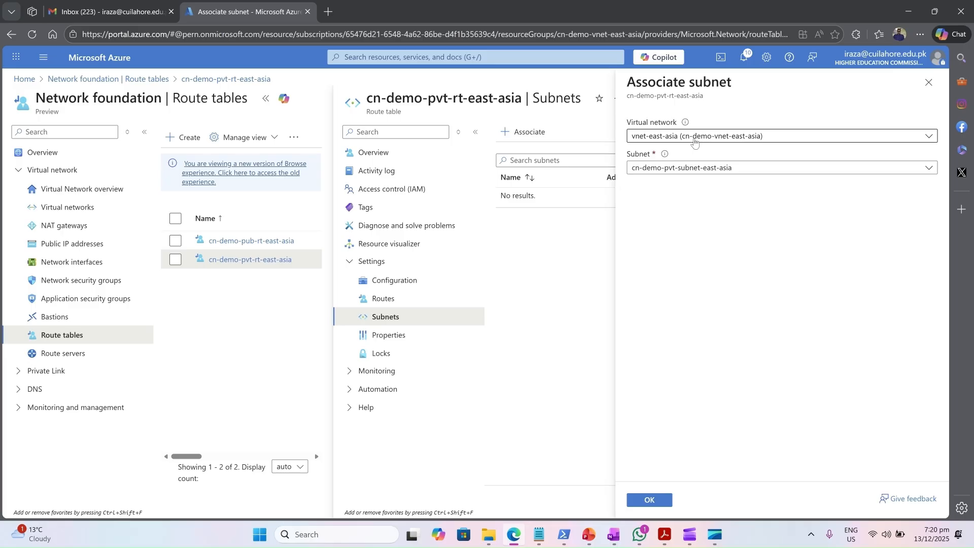
pyautogui.click(652, 501)
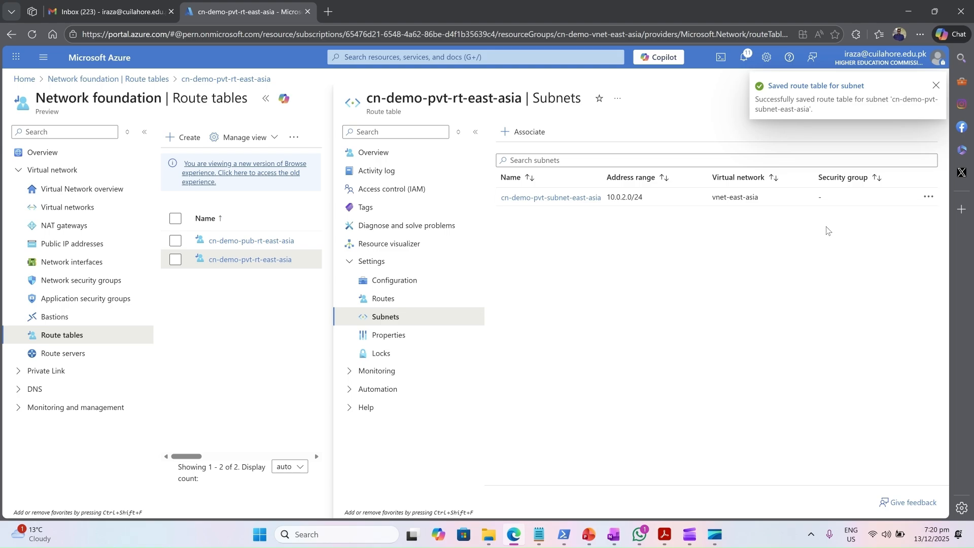
pyautogui.click(937, 87)
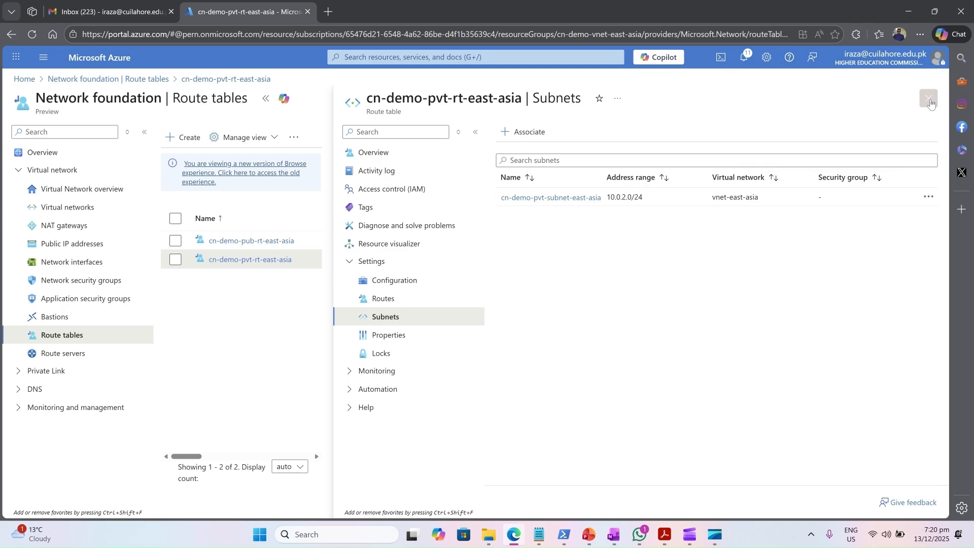
pyautogui.click(929, 99)
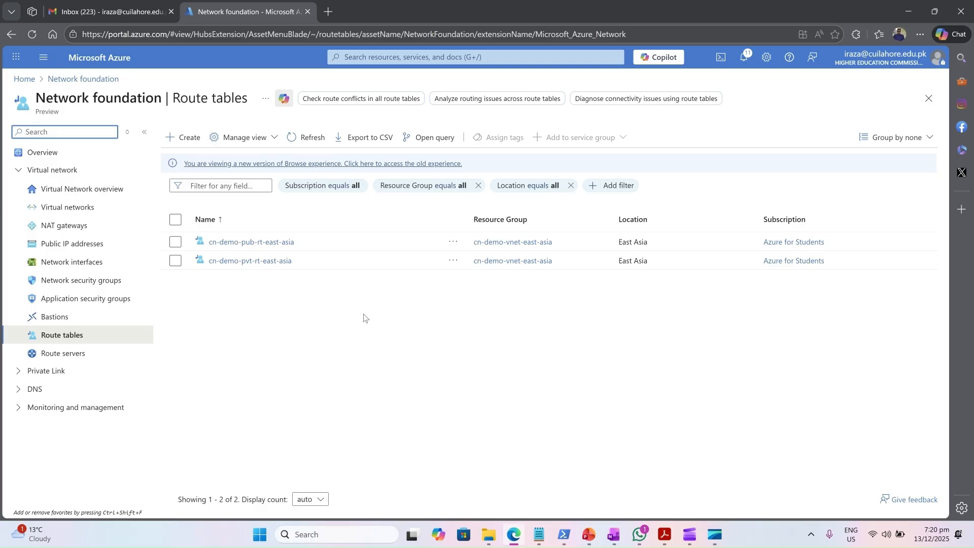
# Step: Open the Routes settings of the cn-demo-pub-rt-east-asia route table
pyautogui.click(271, 244)
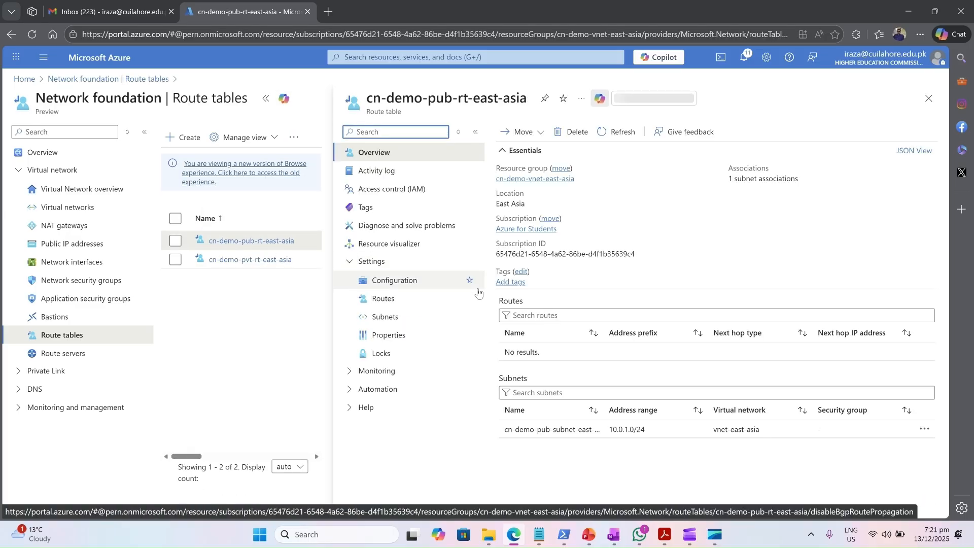
pyautogui.click(357, 264)
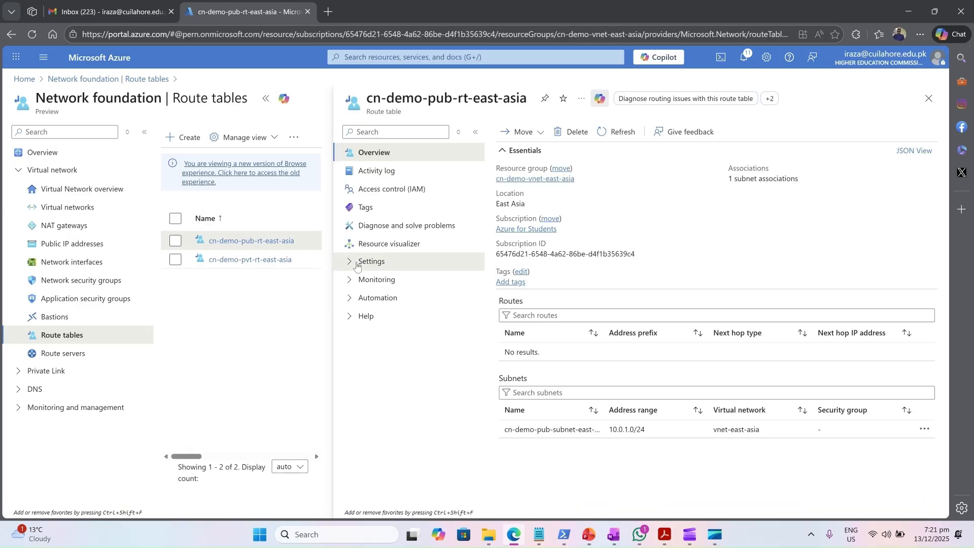
pyautogui.click(356, 262)
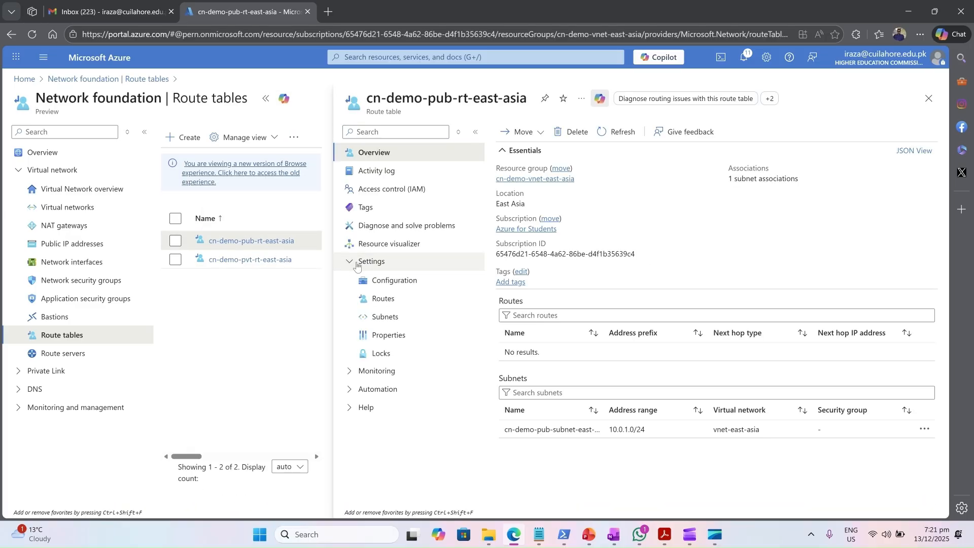
pyautogui.click(379, 302)
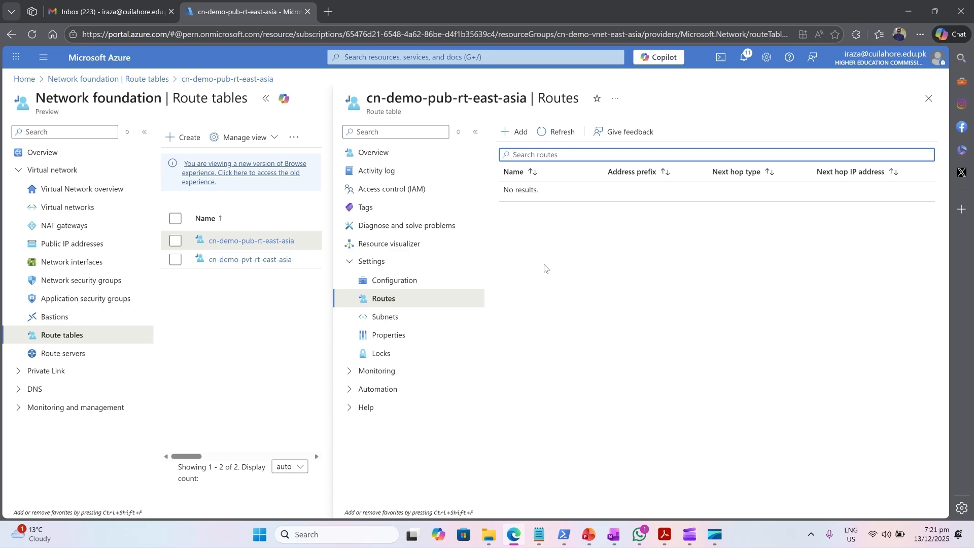
# Step: Start adding a route named internet with IP Addresses as its destination type
pyautogui.click(502, 131)
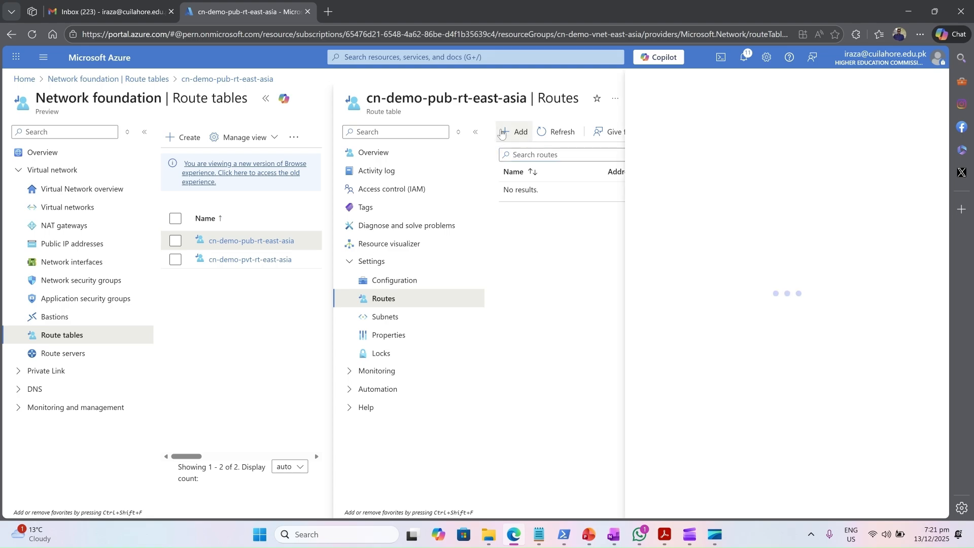
pyautogui.click(686, 175)
pyautogui.write('i')
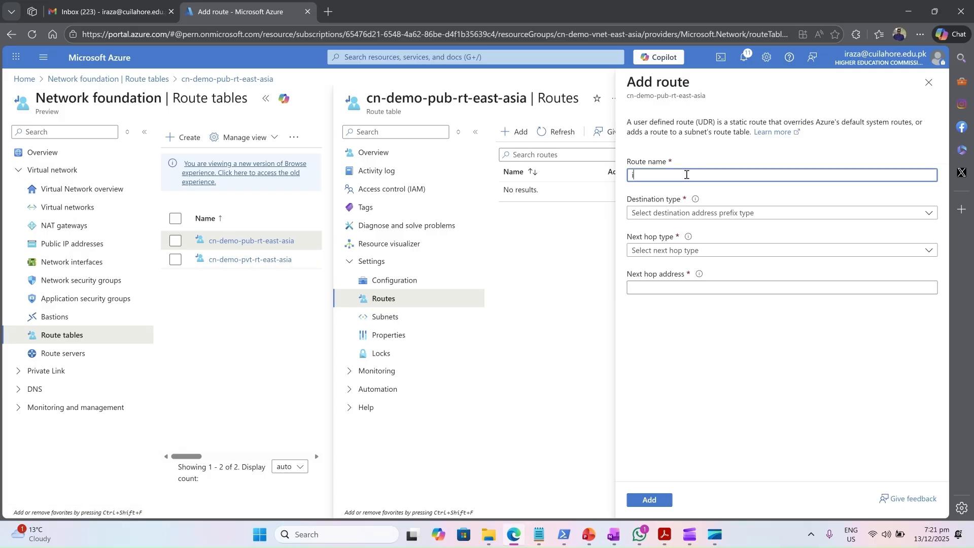
pyautogui.write('nternet')
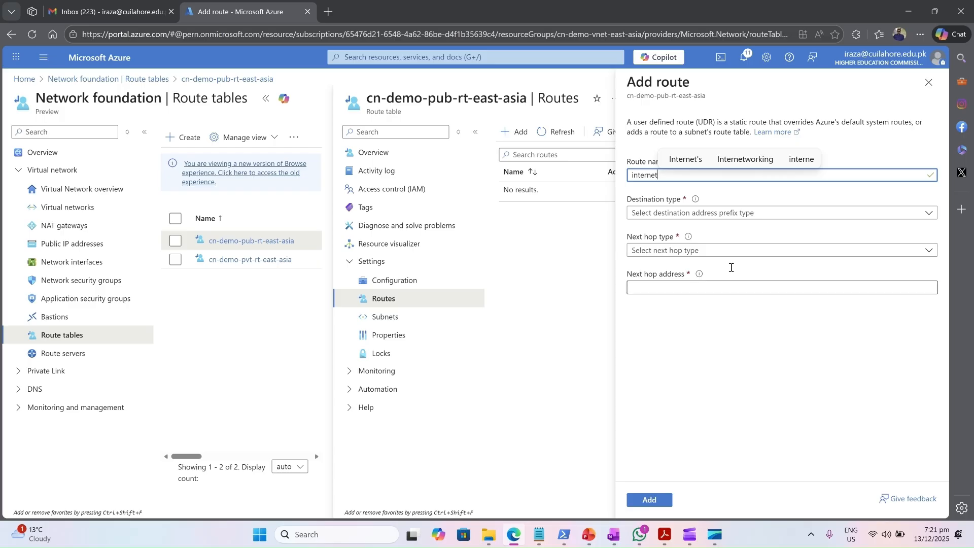
pyautogui.click(717, 214)
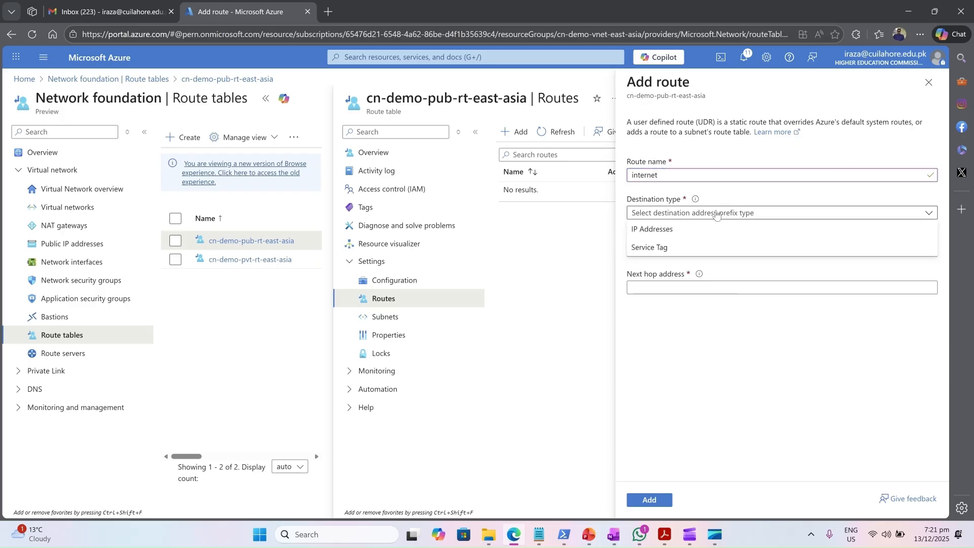
pyautogui.click(679, 232)
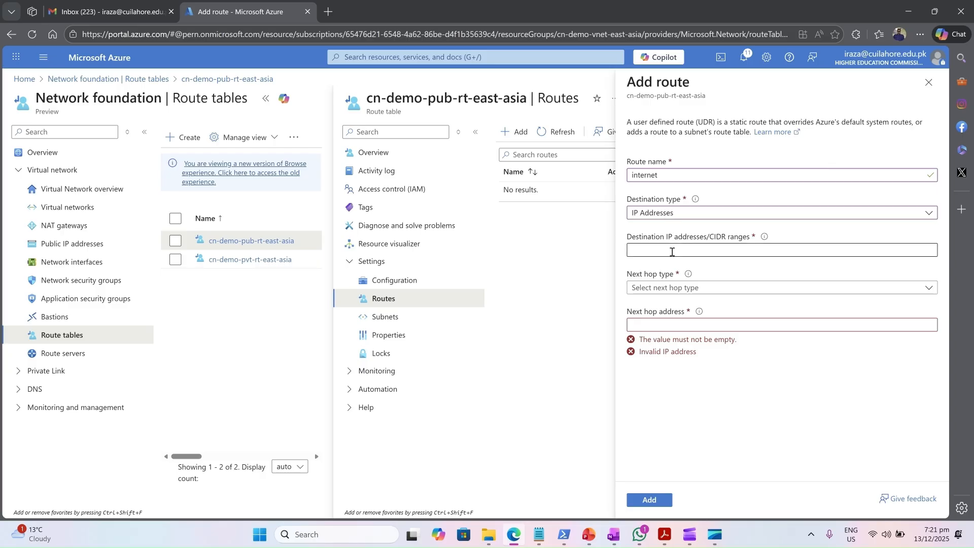
# Step: Set the new route's destination IP address range to 0.0.0.0/0
pyautogui.click(672, 252)
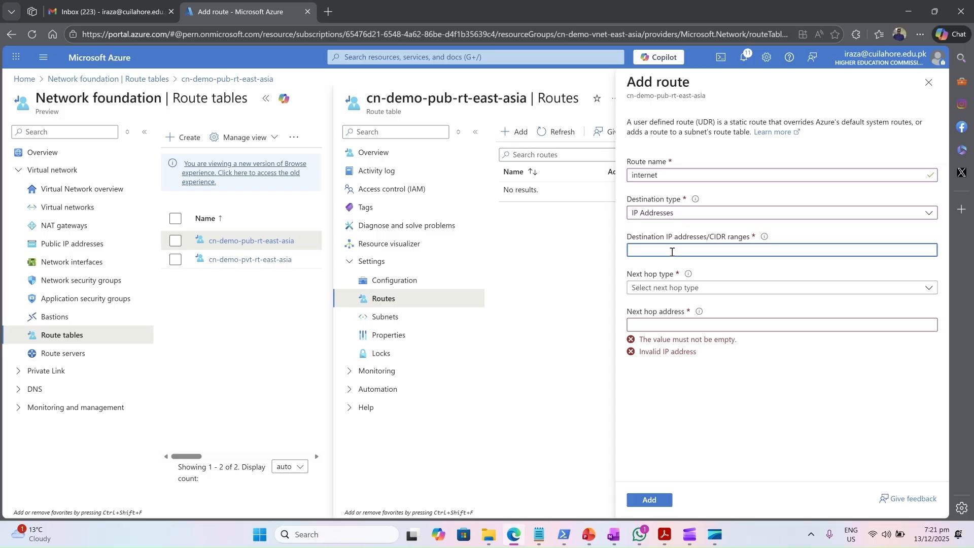
pyautogui.write('0.')
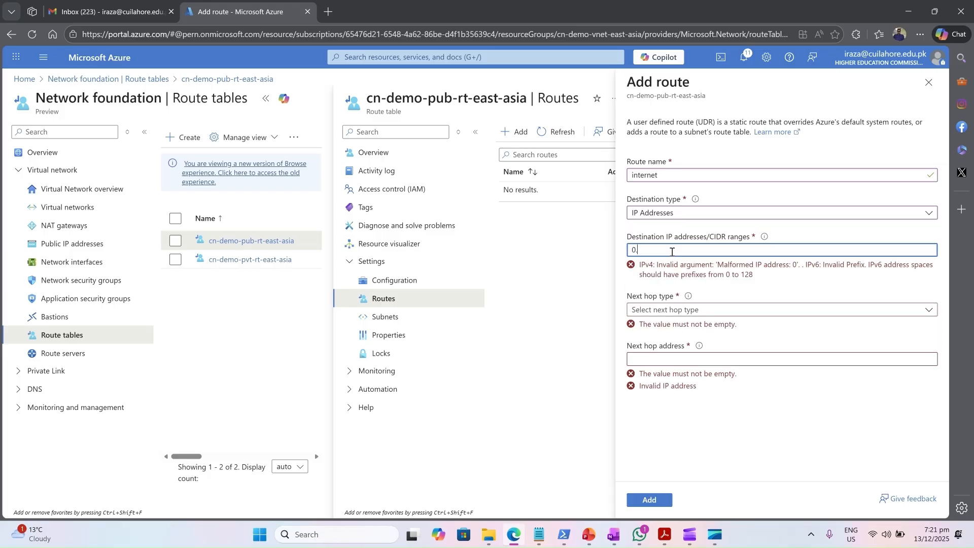
pyautogui.write('0')
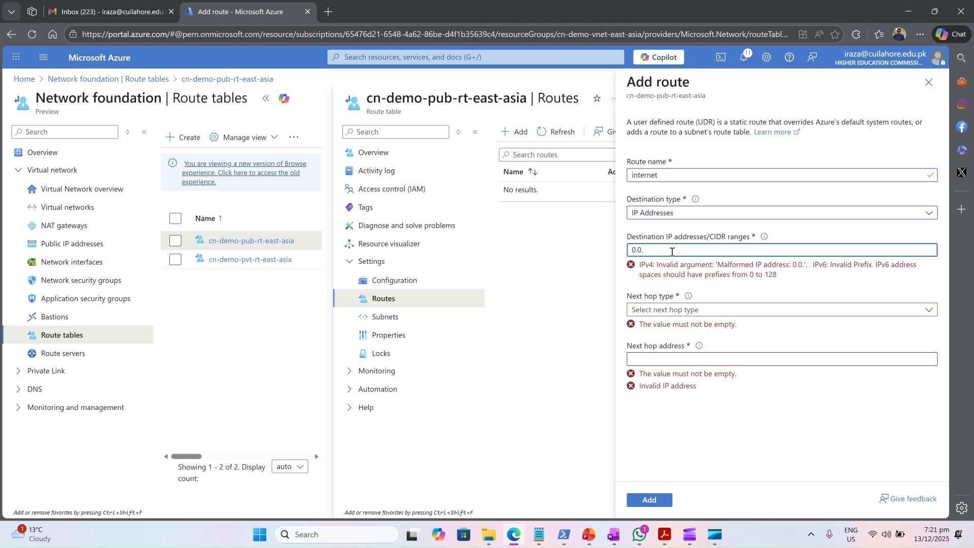
pyautogui.write('.0.')
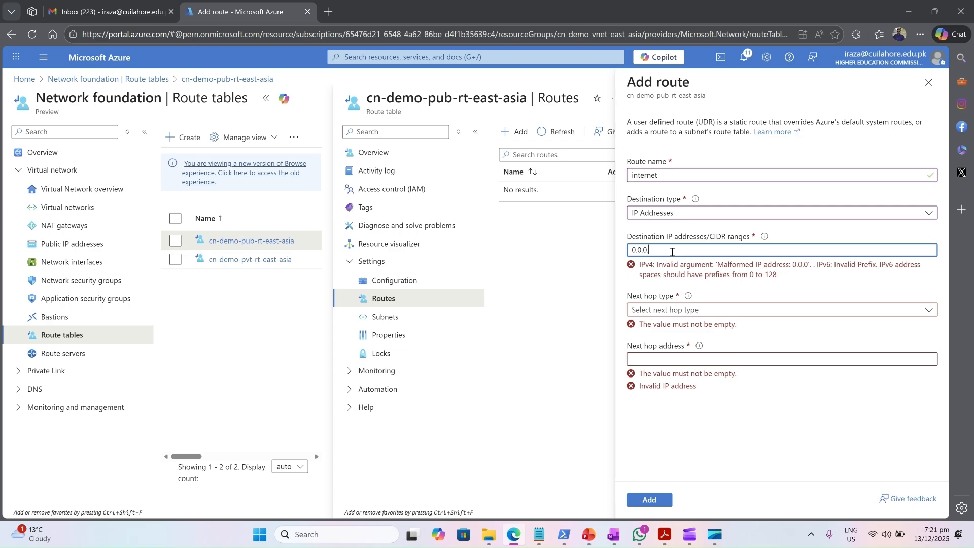
pyautogui.write('/0')
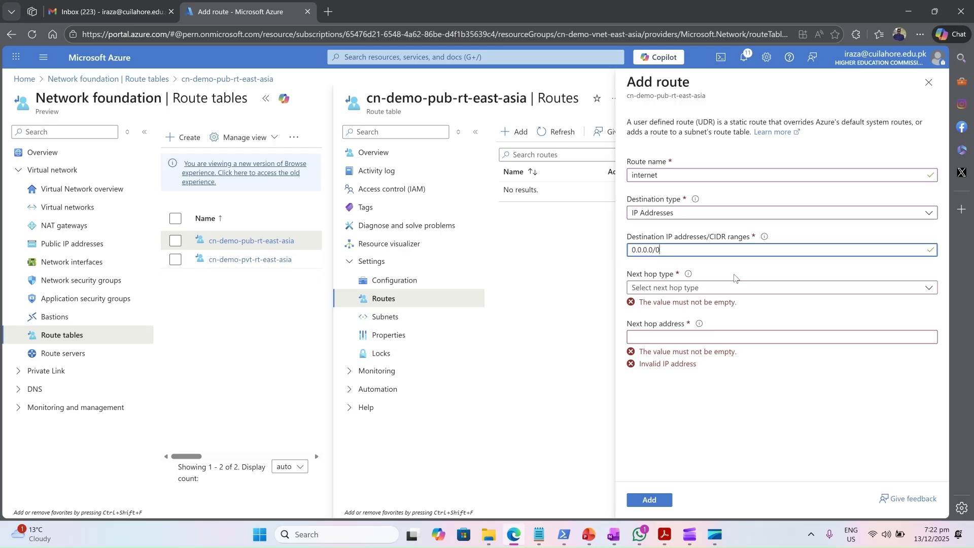
# Step: Set the route's next hop type to Internet, add the route, and close the route table
pyautogui.click(708, 291)
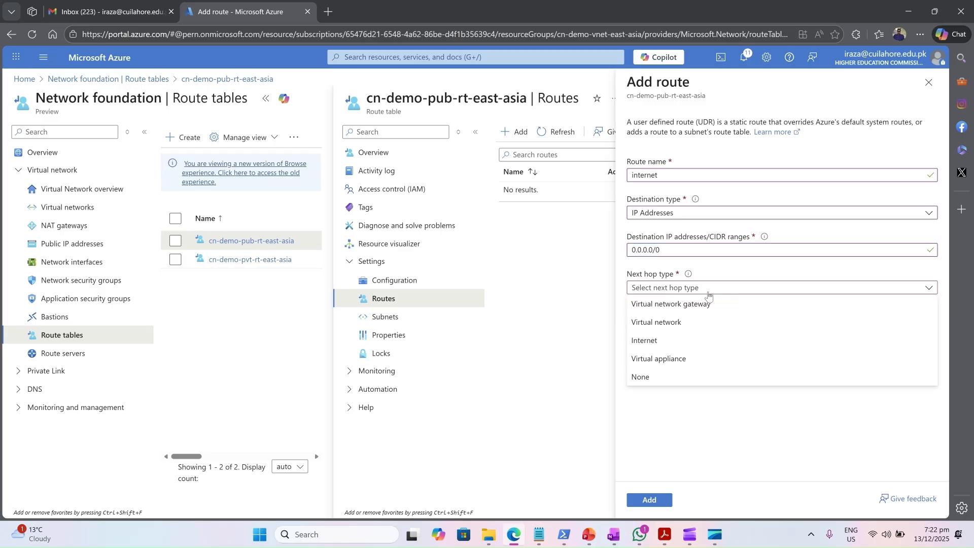
pyautogui.click(677, 341)
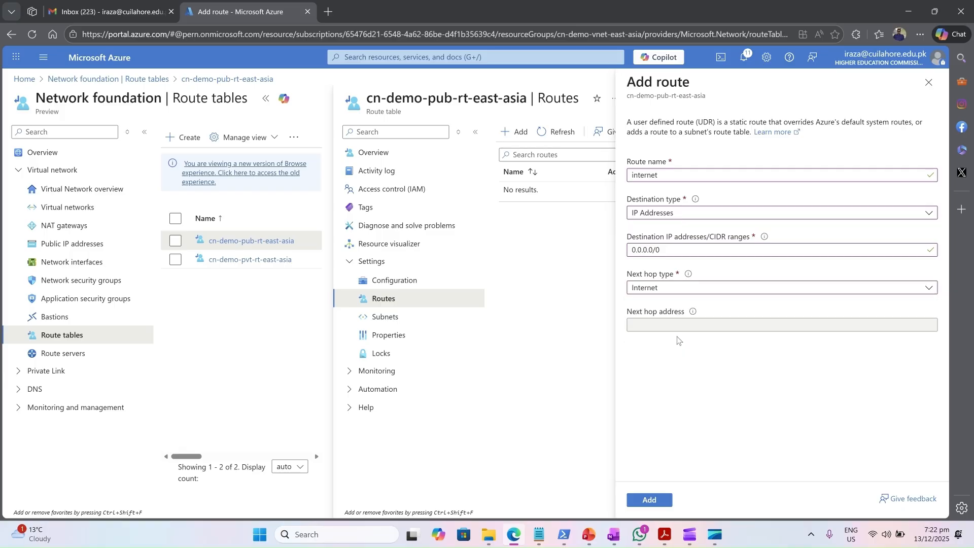
pyautogui.click(655, 507)
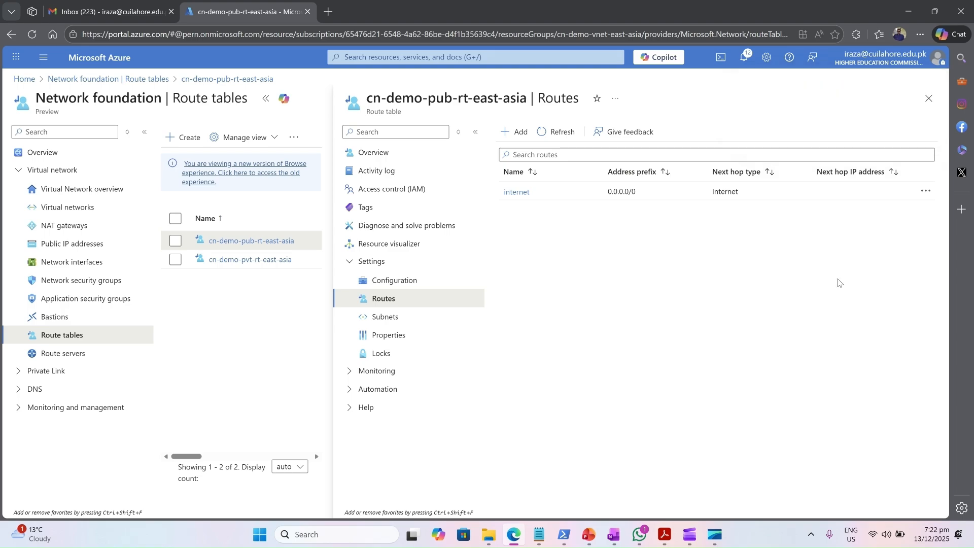
pyautogui.click(926, 105)
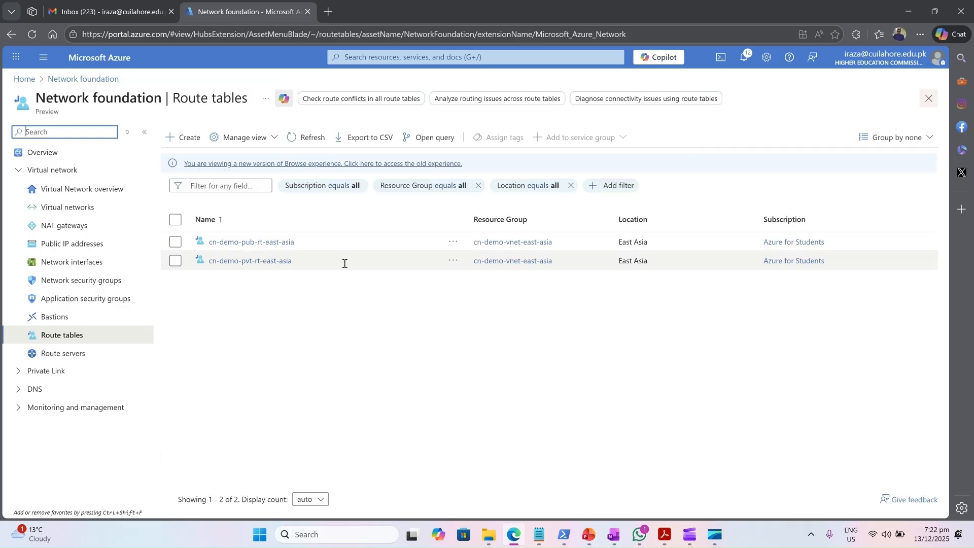
# Step: Search for "virt" to open the Virtual machines service and start creating a standard virtual machine
pyautogui.click(375, 58)
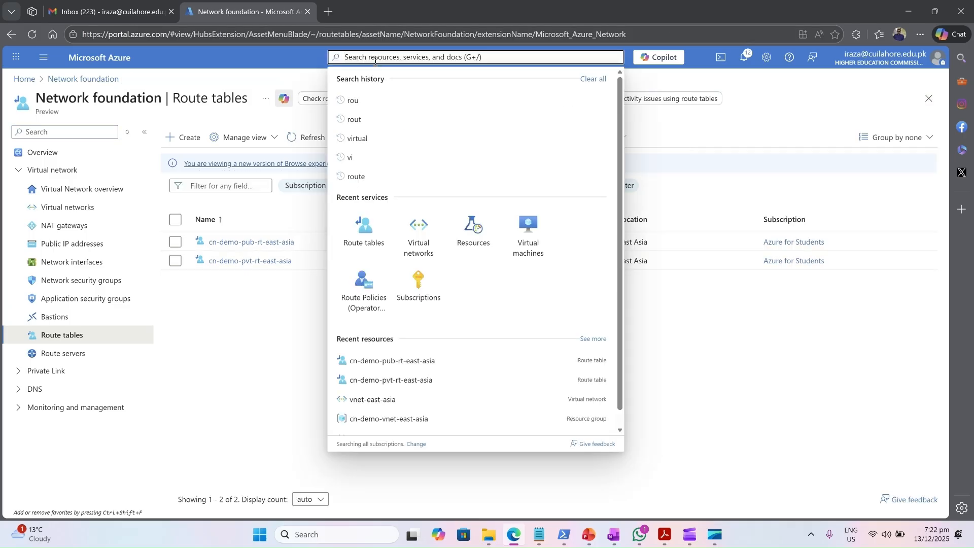
pyautogui.write('virt')
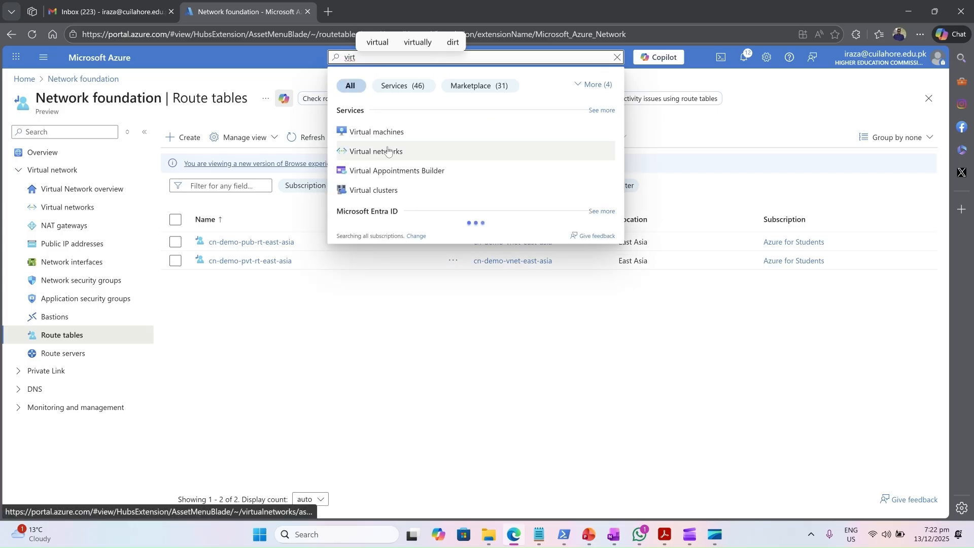
pyautogui.click(408, 136)
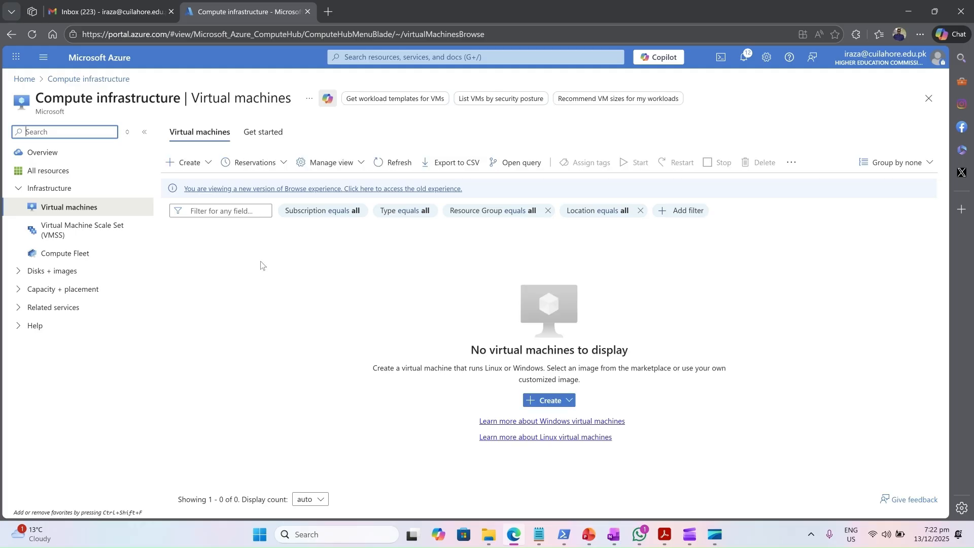
pyautogui.click(187, 161)
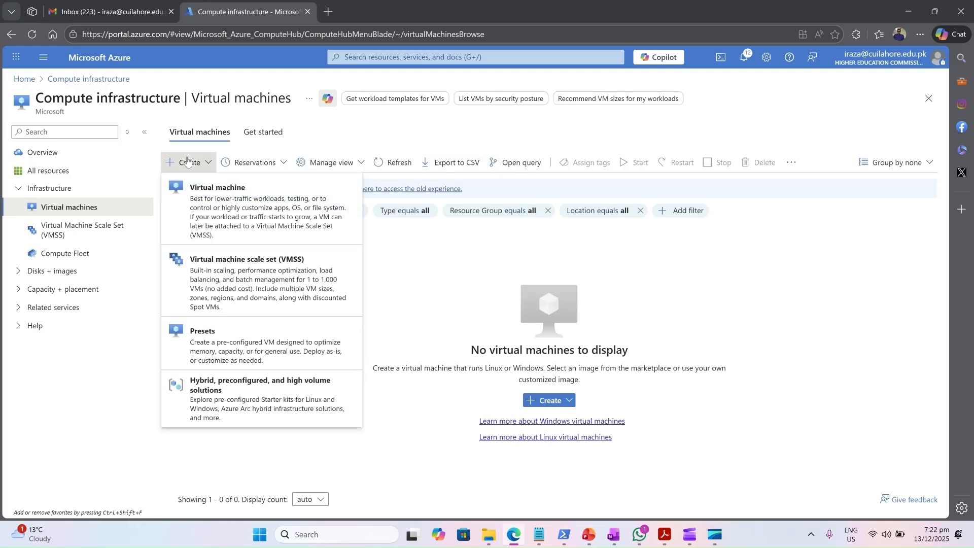
pyautogui.click(216, 201)
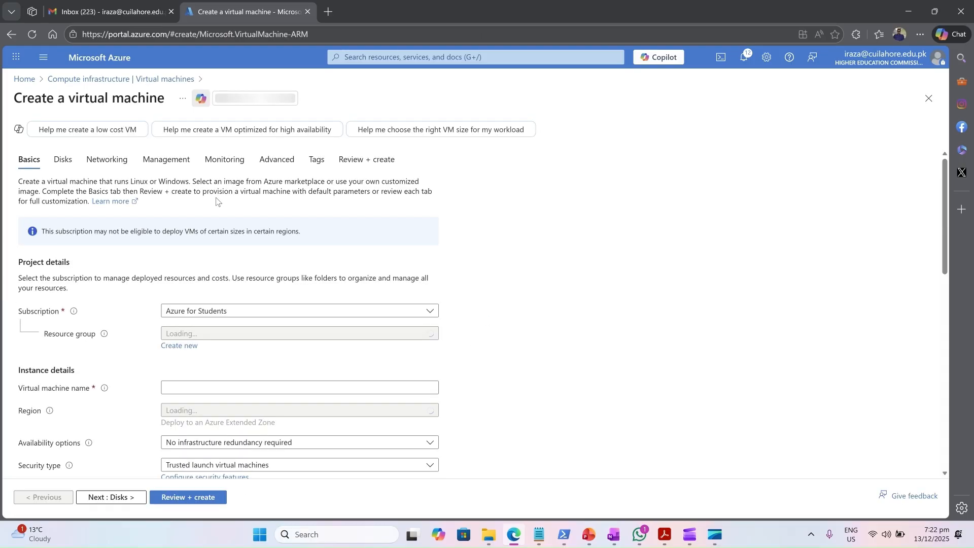
# Step: Assign the virtual machine to resource group cn-demo-vnet-east-asia and name it public-vm
pyautogui.scroll(-3, 223, 211)
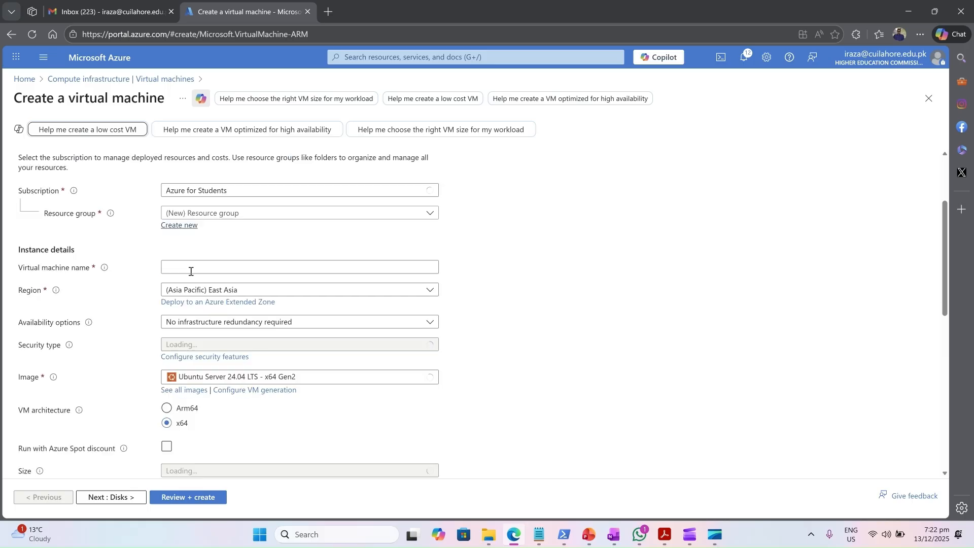
pyautogui.click(222, 201)
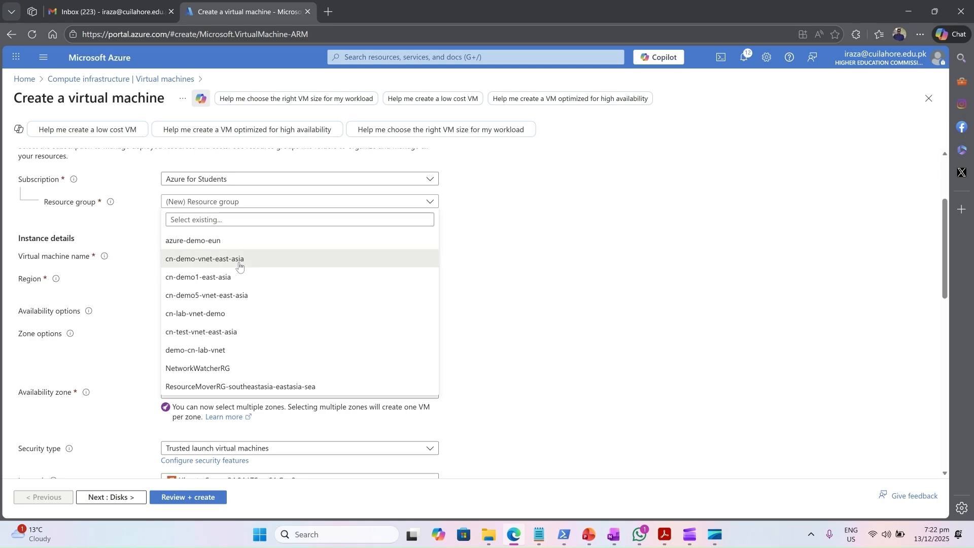
pyautogui.click(239, 262)
pyautogui.click(208, 262)
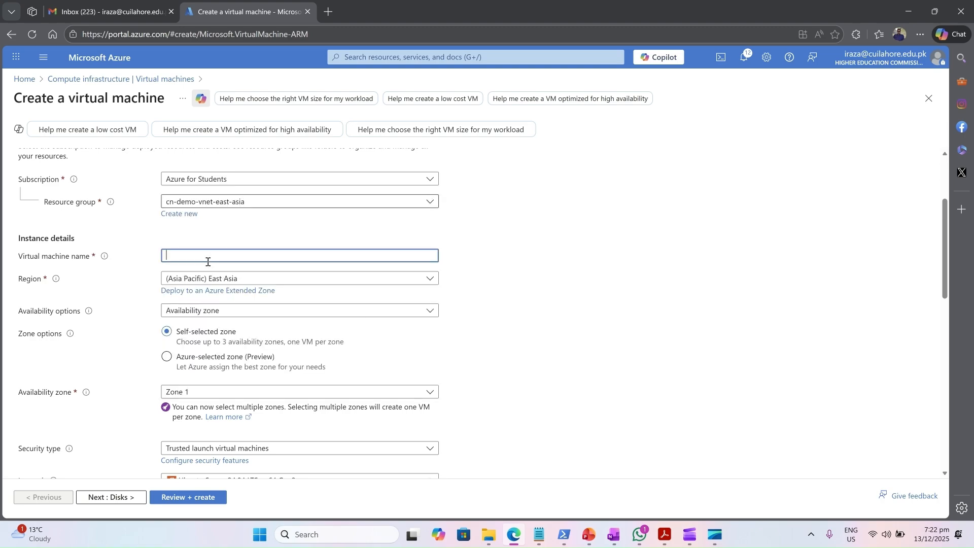
pyautogui.write('public')
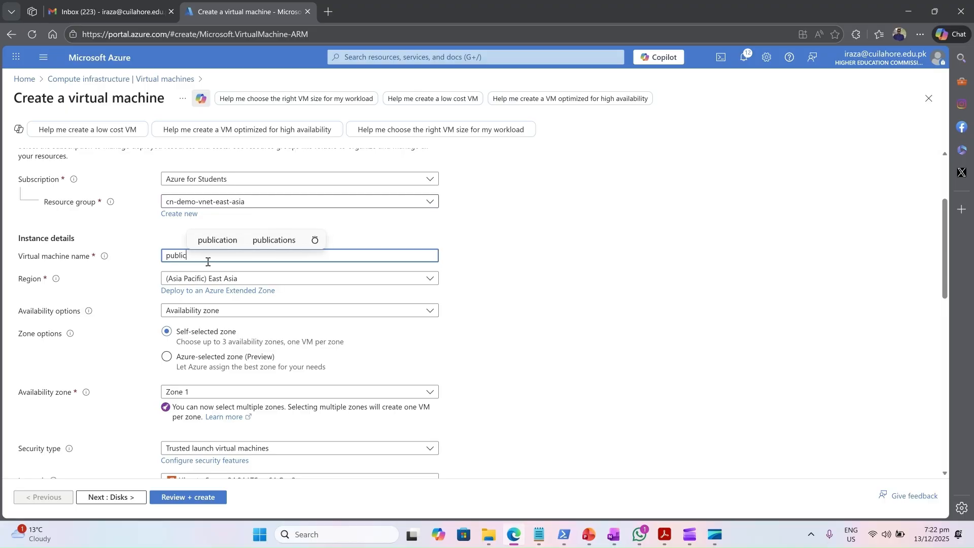
pyautogui.write('-vm')
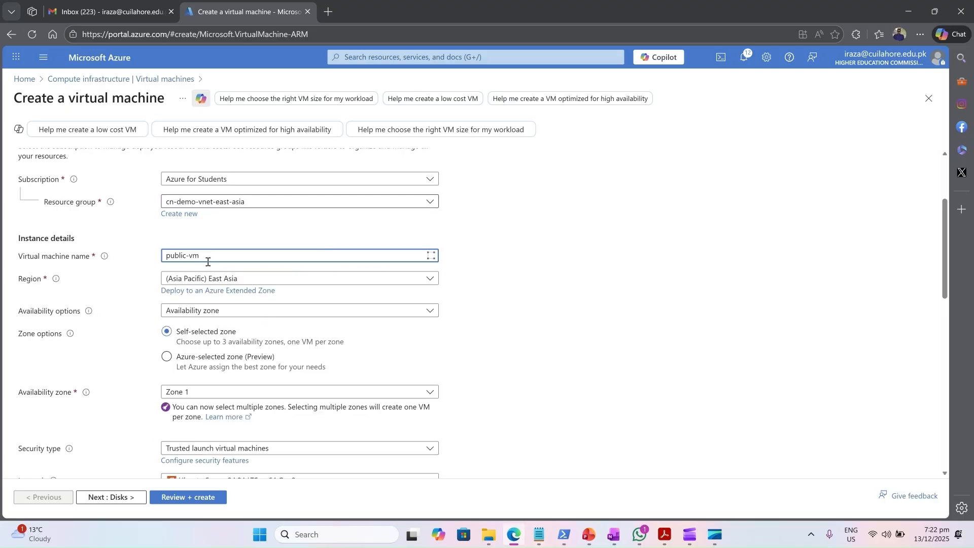
# Step: Change the virtual machine's availability zone selection to Zone 3 only
pyautogui.scroll(-1, 453, 253)
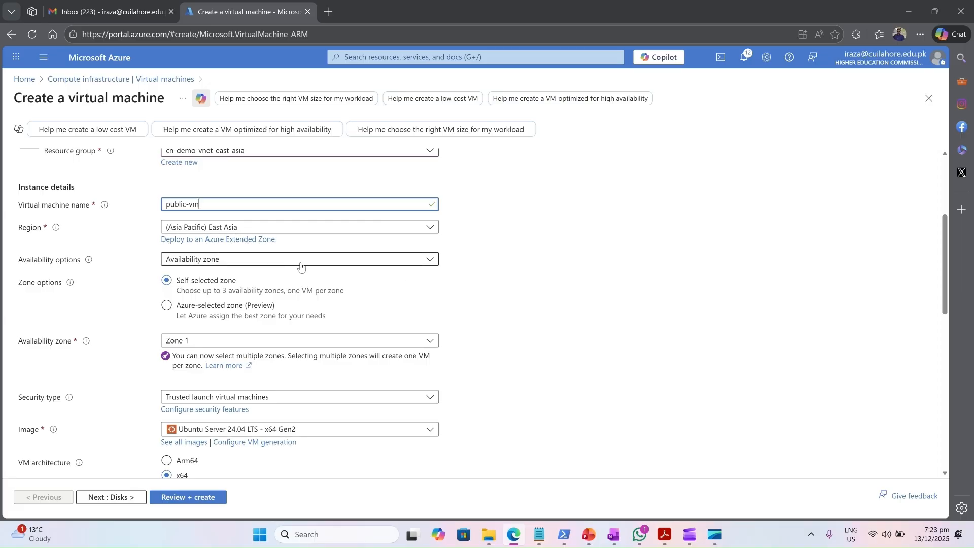
pyautogui.scroll(-1, 311, 285)
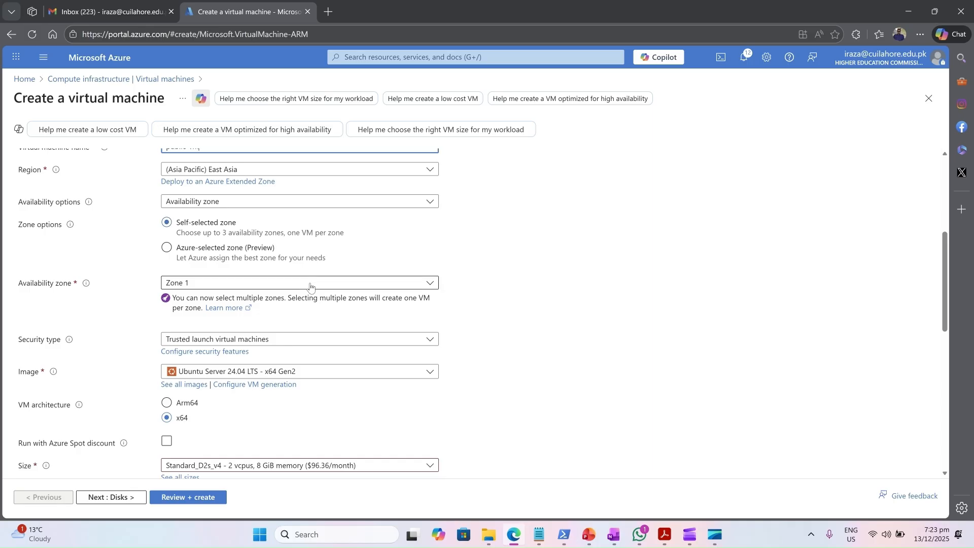
pyautogui.click(310, 284)
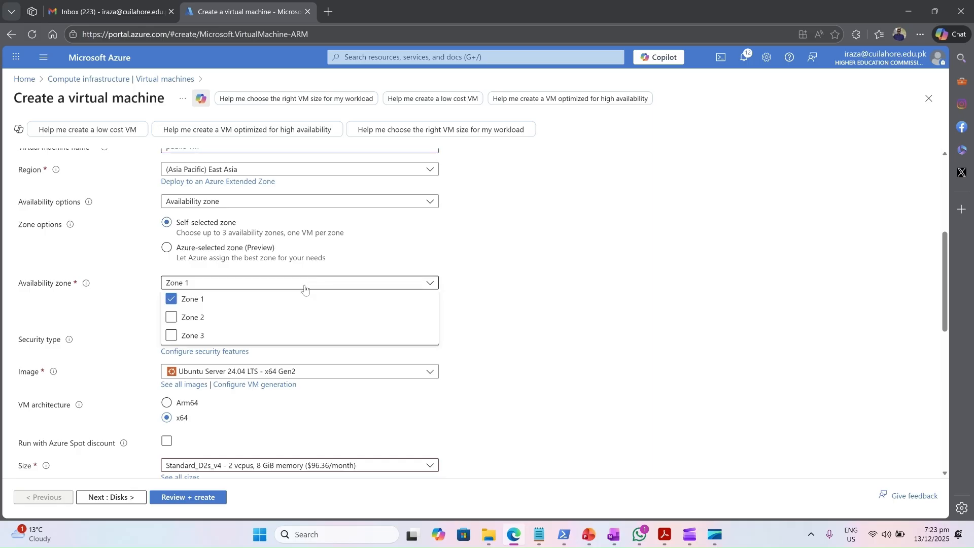
pyautogui.click(171, 299)
pyautogui.click(171, 336)
pyautogui.click(528, 367)
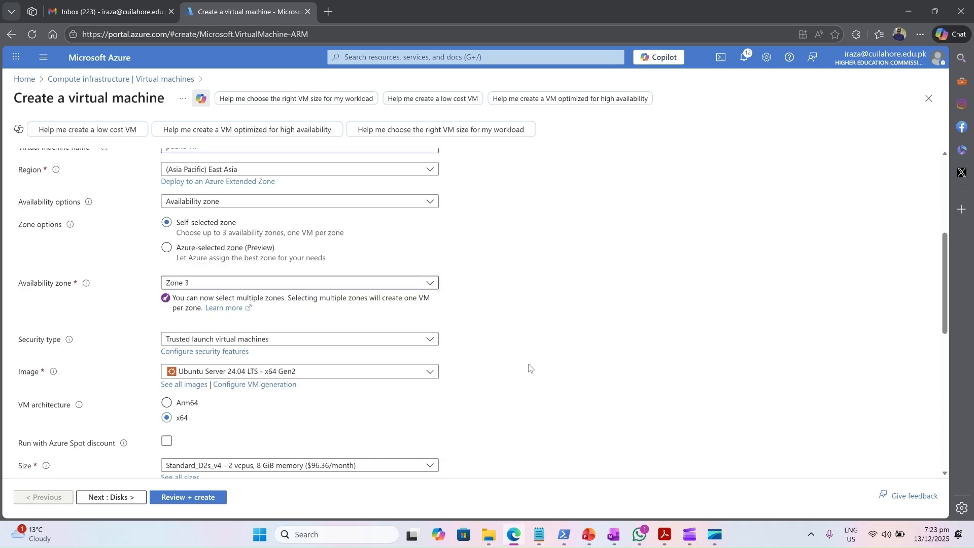
# Step: Review the image, size, SSH key authentication and inbound port settings, keep the defaults, and continue to the disk settings
pyautogui.scroll(-2, 529, 367)
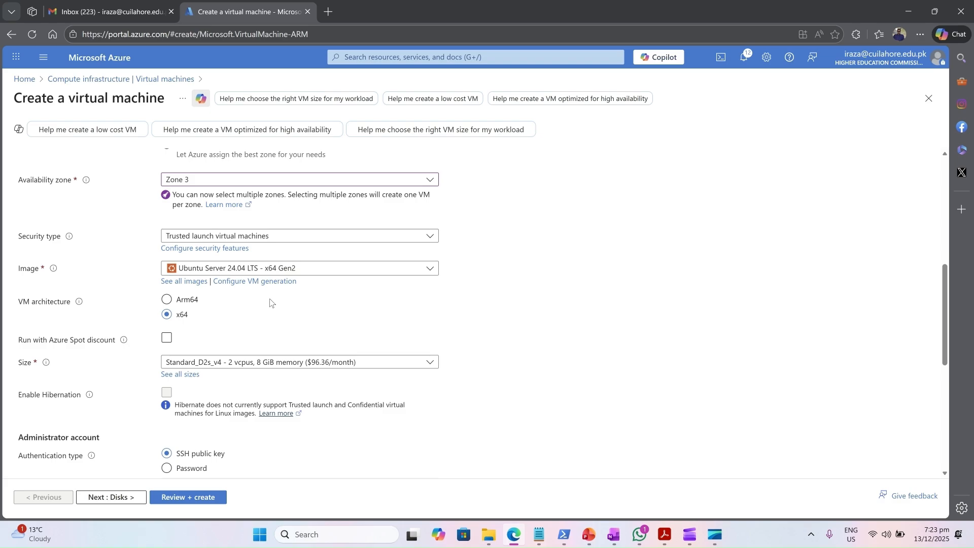
pyautogui.scroll(-1, 270, 303)
pyautogui.scroll(-1, 270, 303)
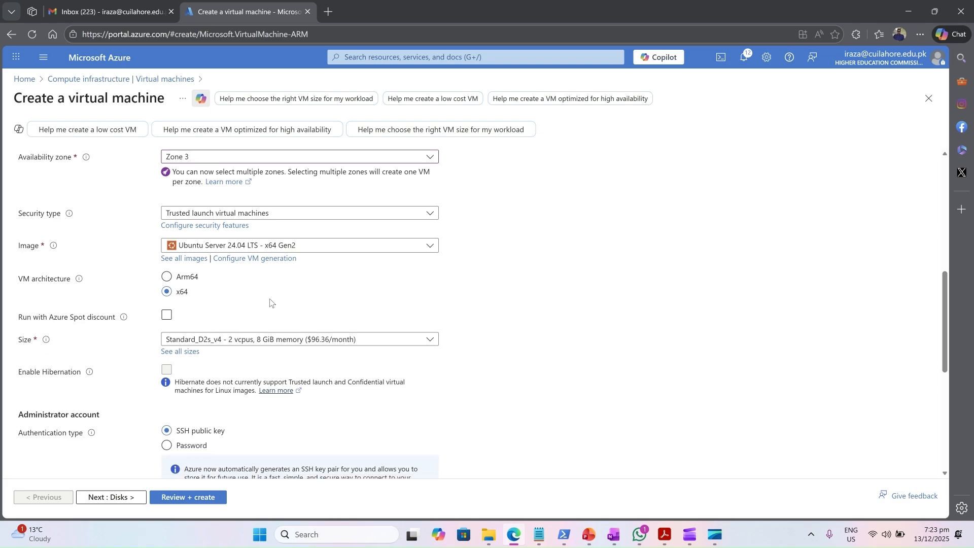
pyautogui.scroll(-2, 428, 295)
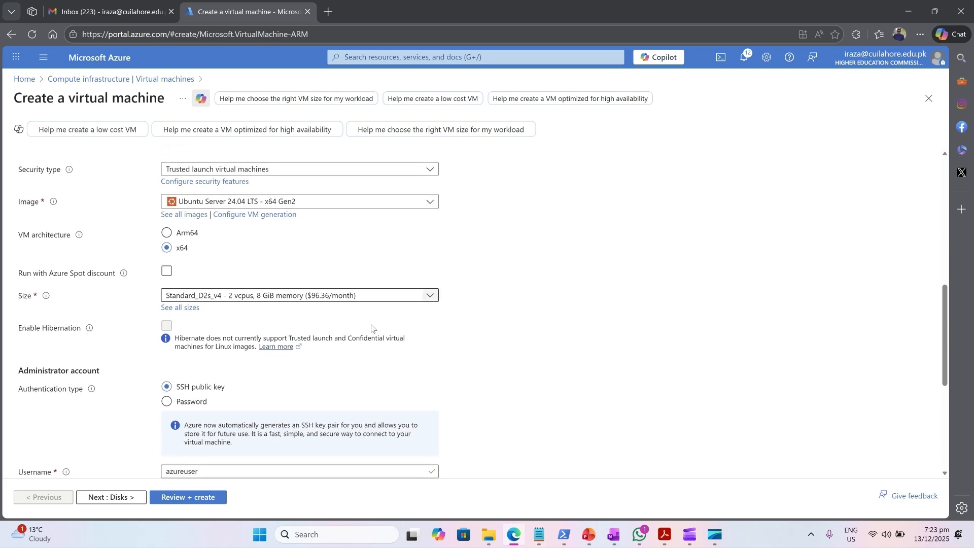
pyautogui.scroll(-3, 287, 259)
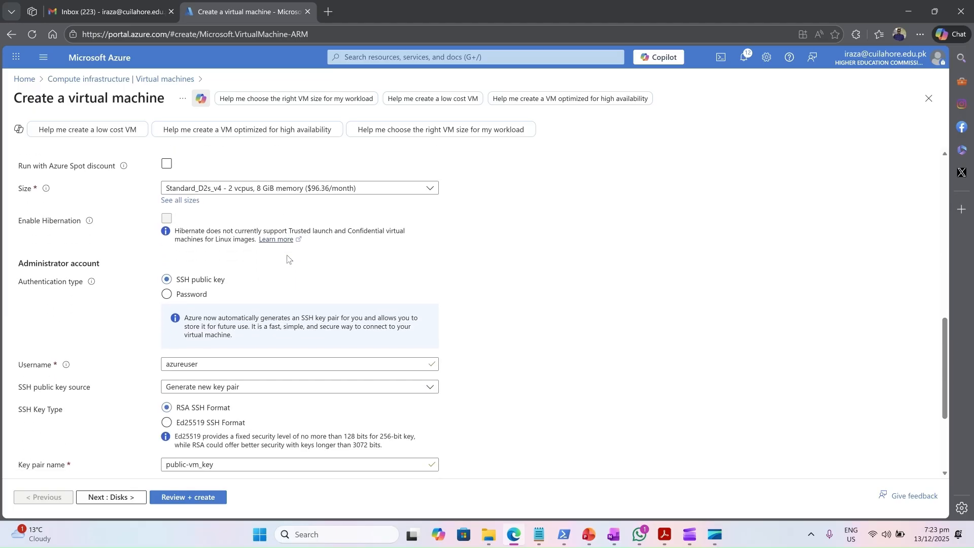
pyautogui.scroll(-3, 288, 259)
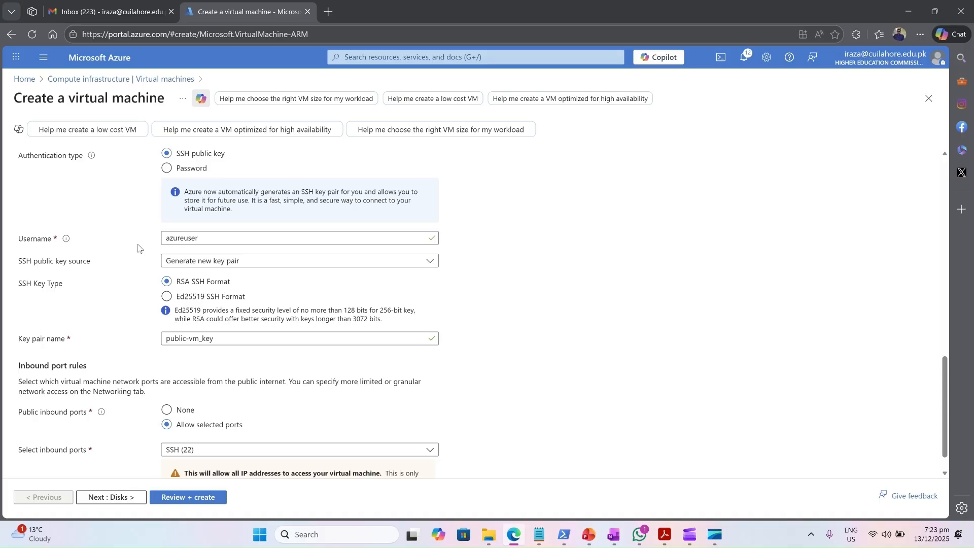
pyautogui.click(202, 241)
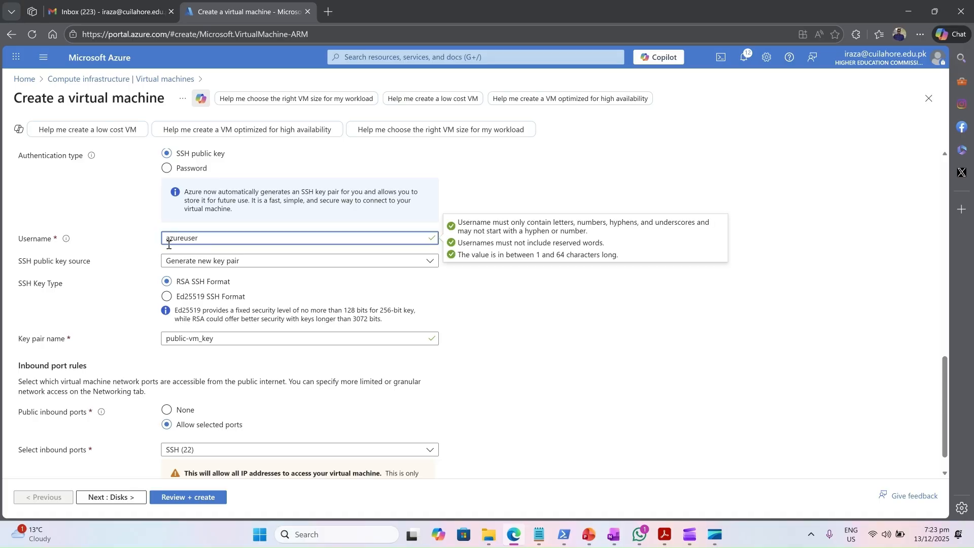
pyautogui.click(541, 342)
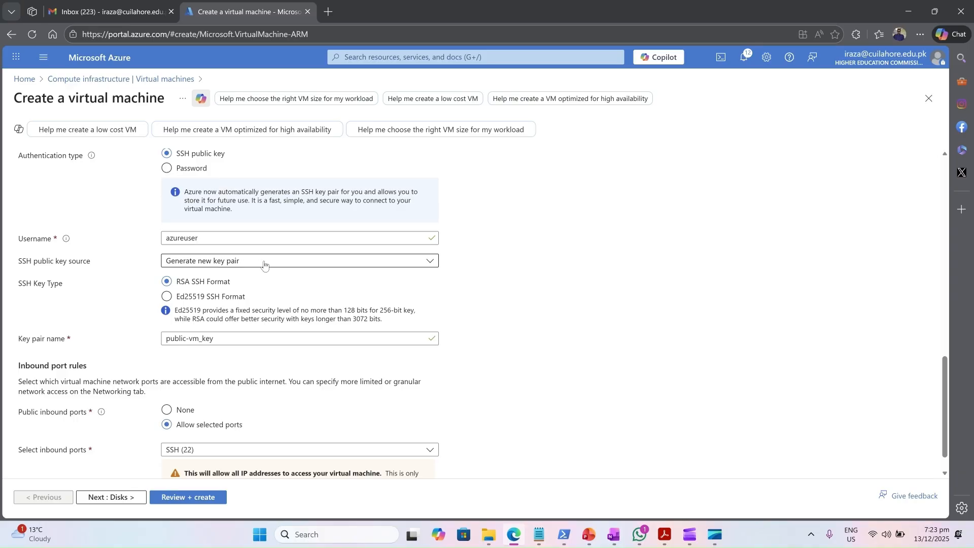
pyautogui.scroll(-1, 264, 263)
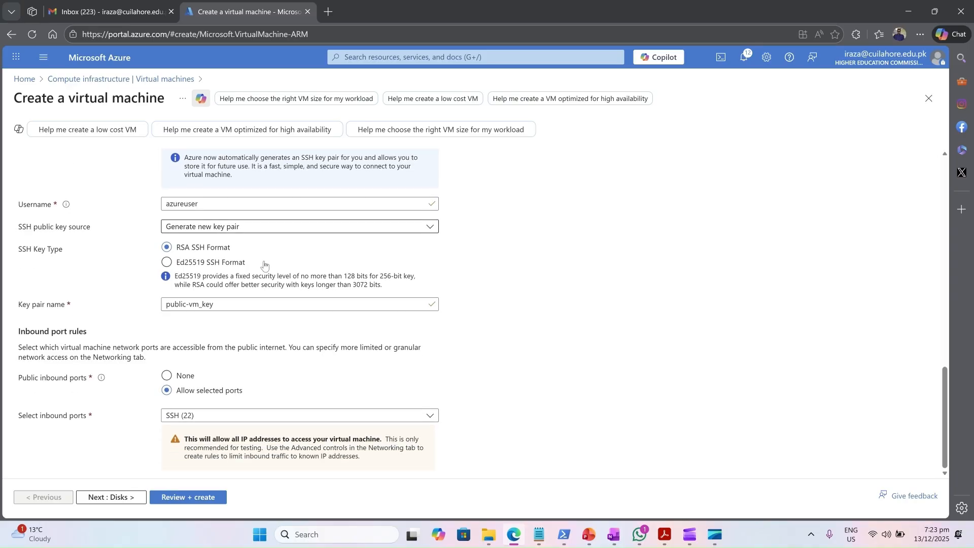
pyautogui.click(109, 496)
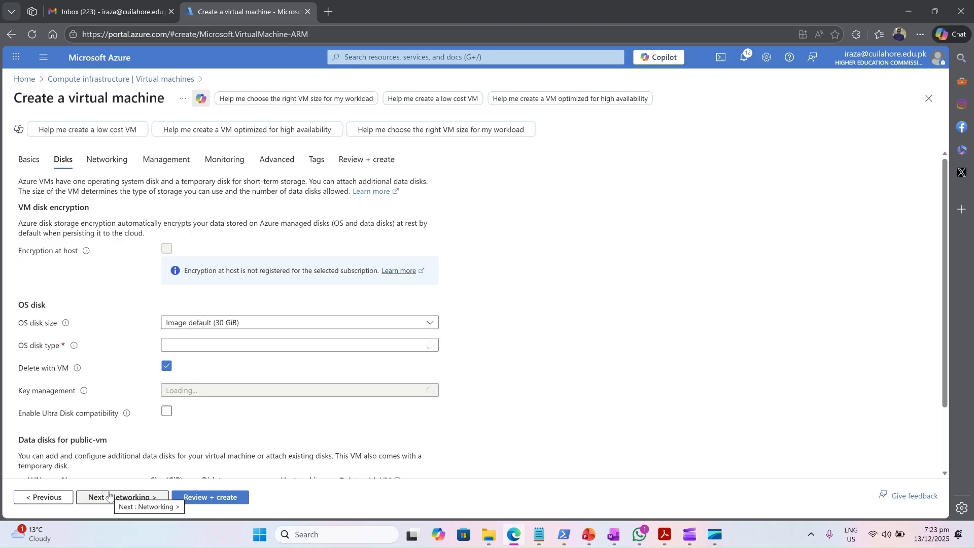
# Step: Keep the default OS disk settings without adding data disks and continue to the networking settings
pyautogui.scroll(-2, 114, 361)
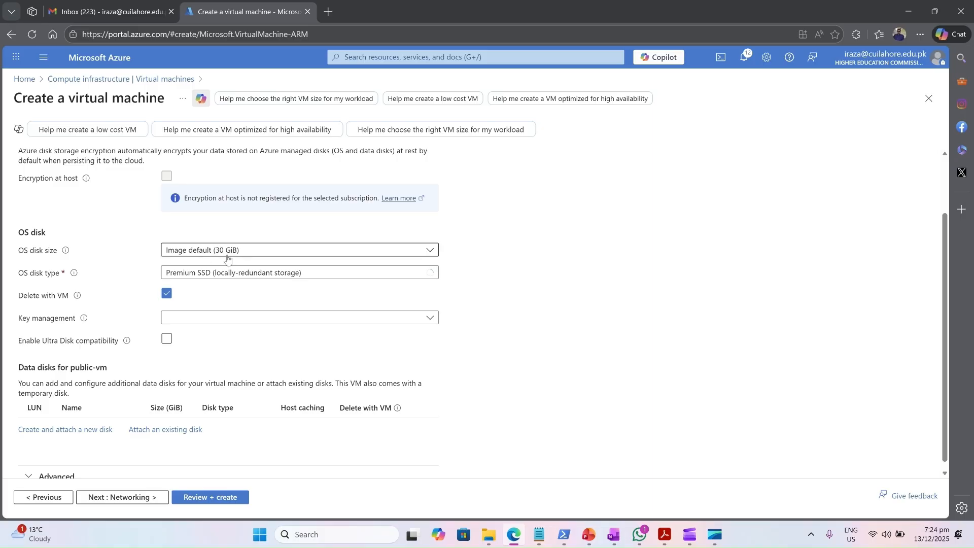
pyautogui.scroll(-1, 144, 253)
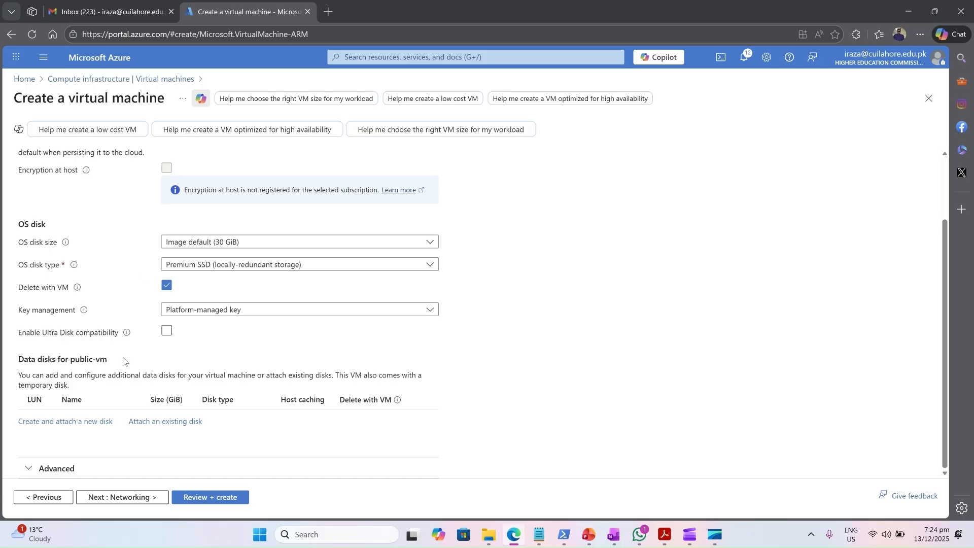
pyautogui.click(116, 495)
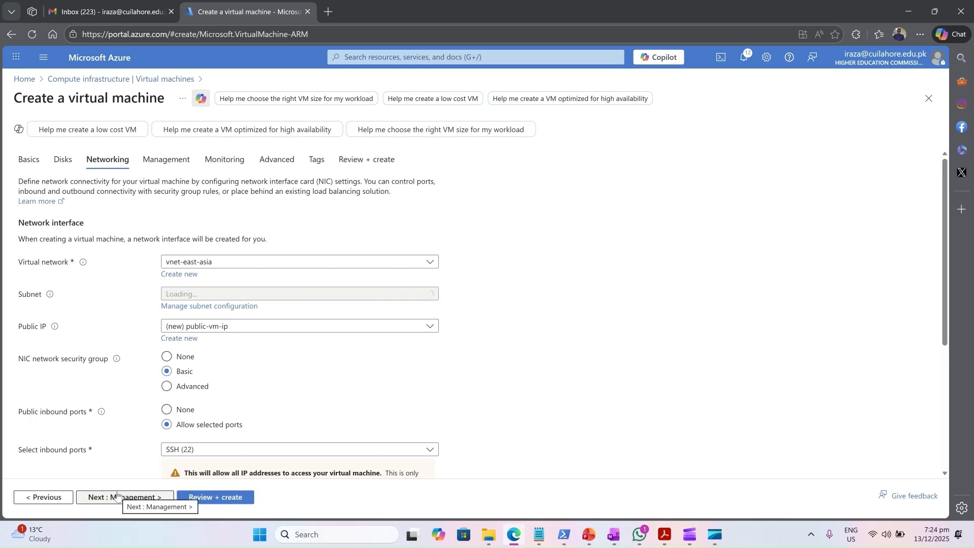
# Step: Review the virtual network, subnet, public IP and inbound port settings, keep them, and continue to the management settings
pyautogui.scroll(-1, 305, 375)
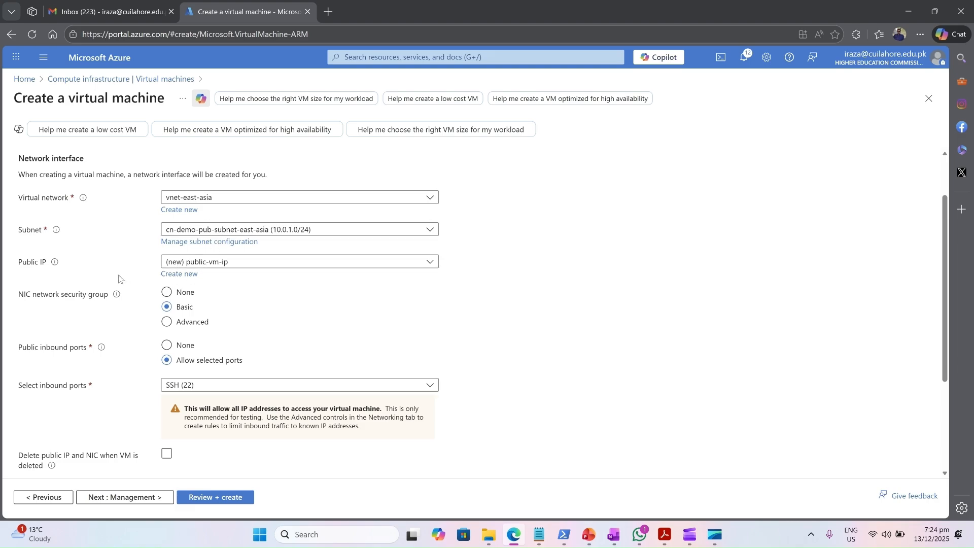
pyautogui.scroll(-1, 119, 278)
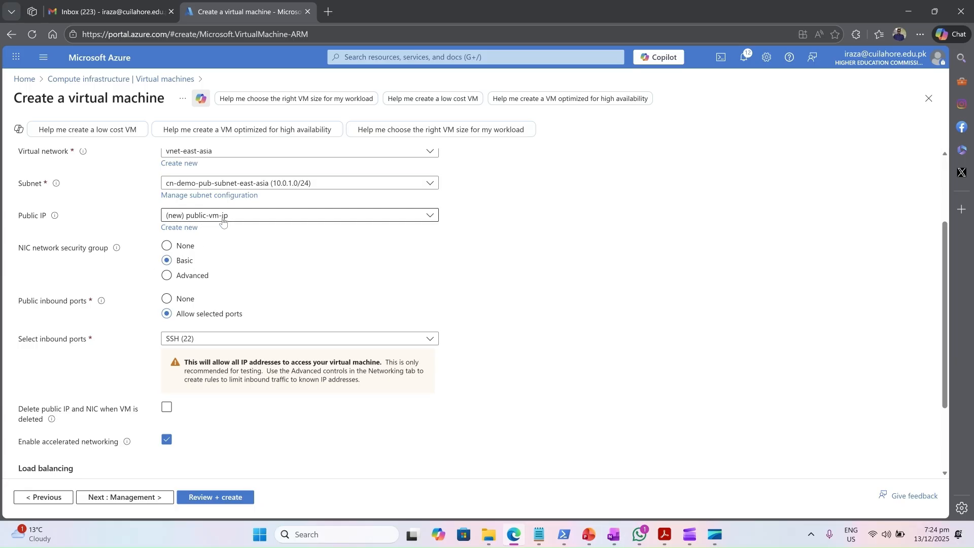
pyautogui.scroll(-2, 120, 284)
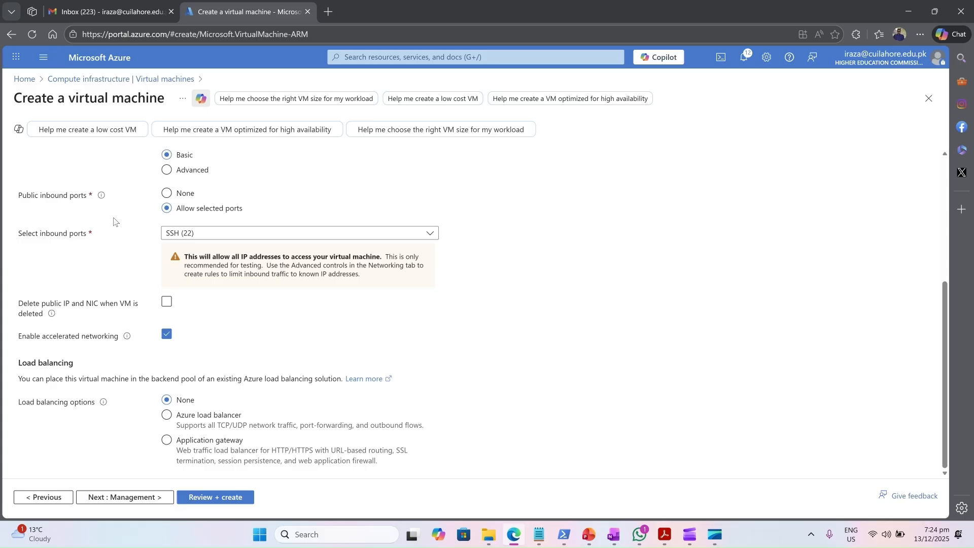
pyautogui.scroll(1, 132, 246)
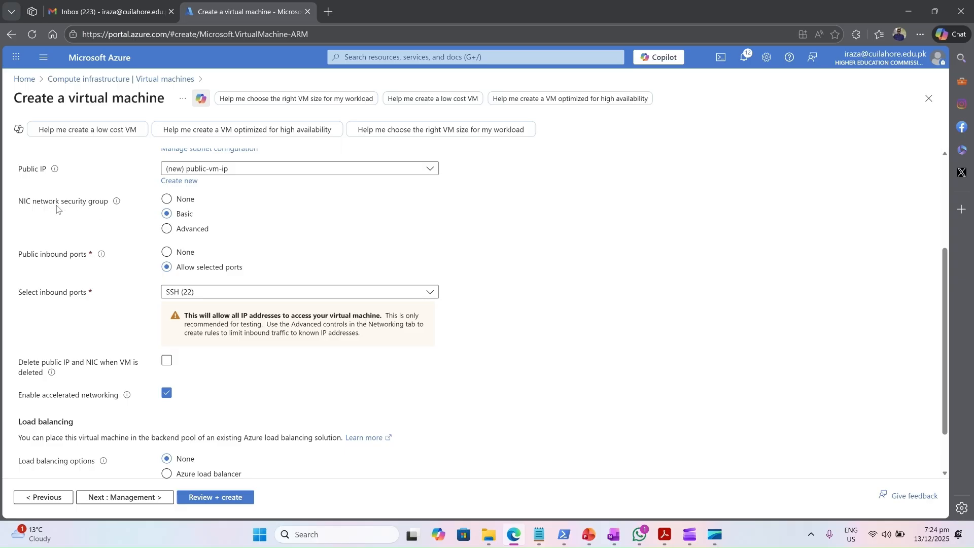
pyautogui.scroll(-1, 142, 307)
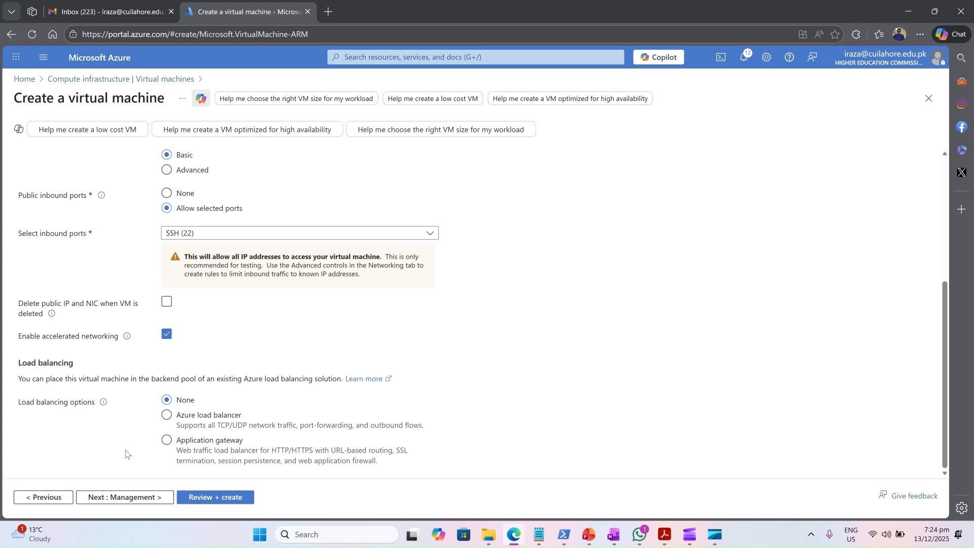
pyautogui.click(127, 498)
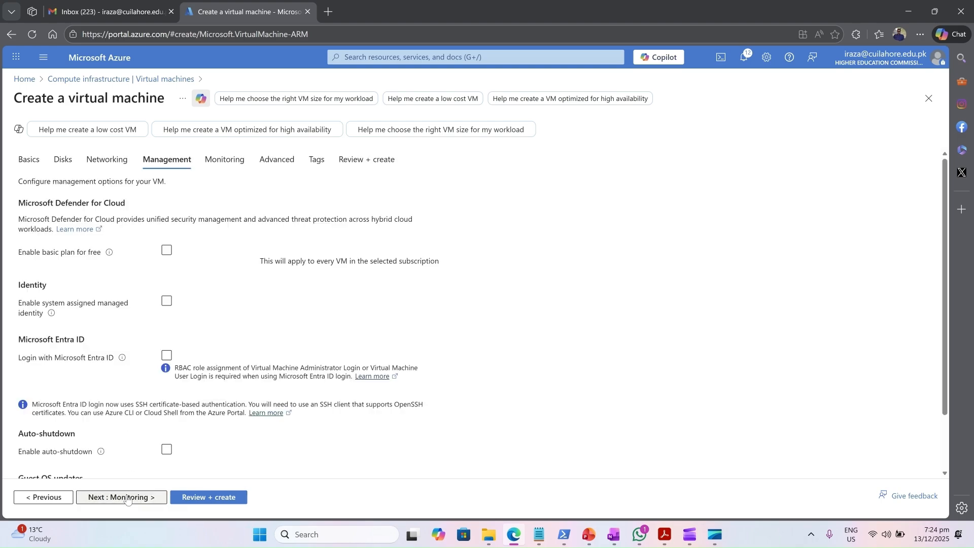
# Step: Accept the default management, monitoring, advanced and tag settings and continue to the final review of the virtual machine
pyautogui.scroll(-3, 98, 406)
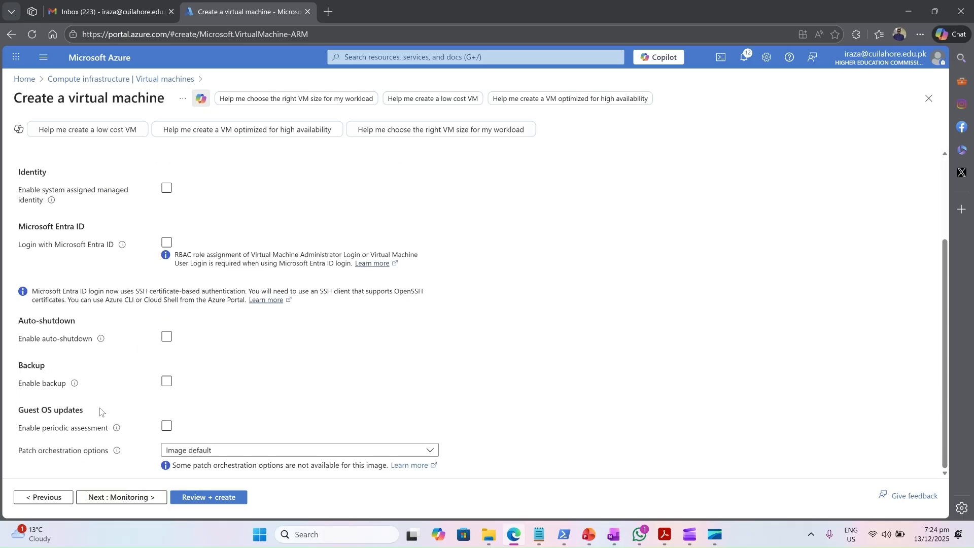
pyautogui.click(116, 499)
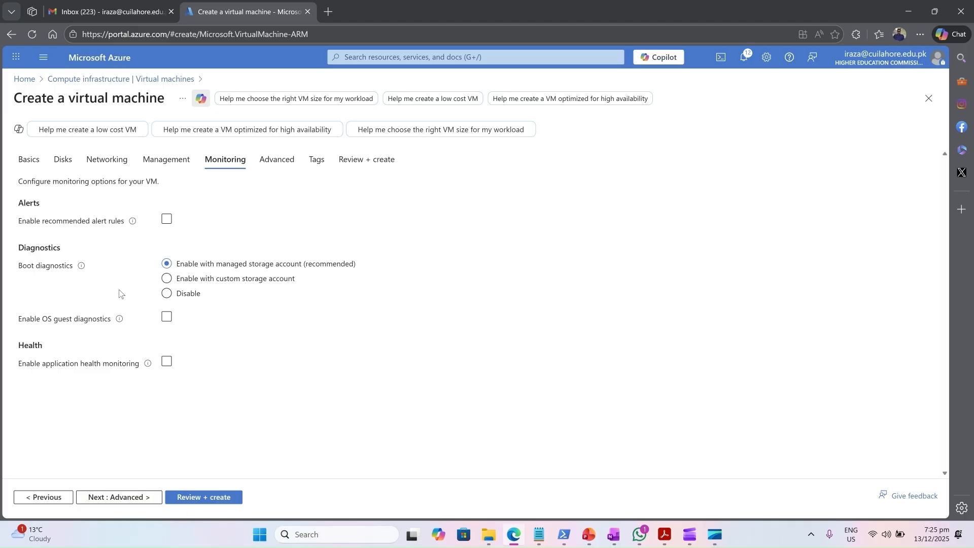
pyautogui.click(133, 499)
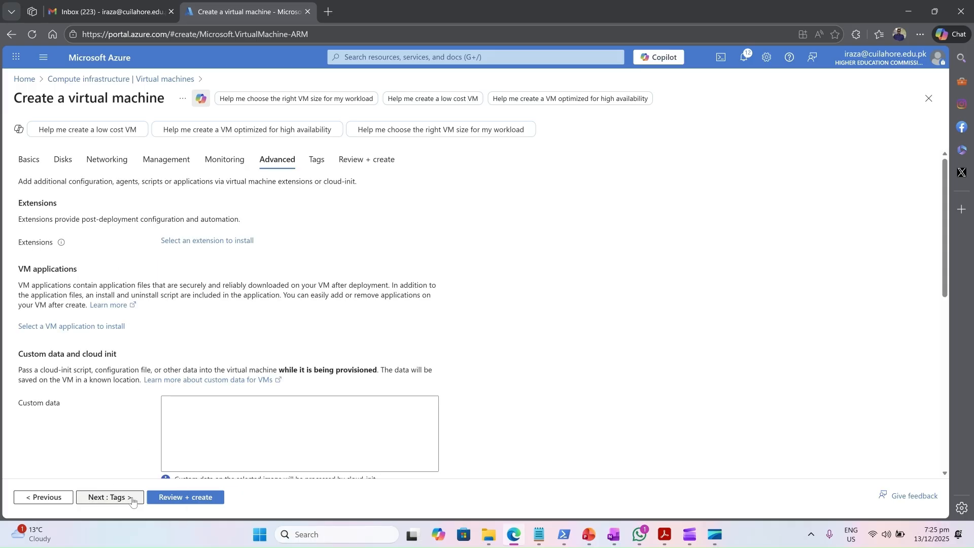
pyautogui.click(133, 499)
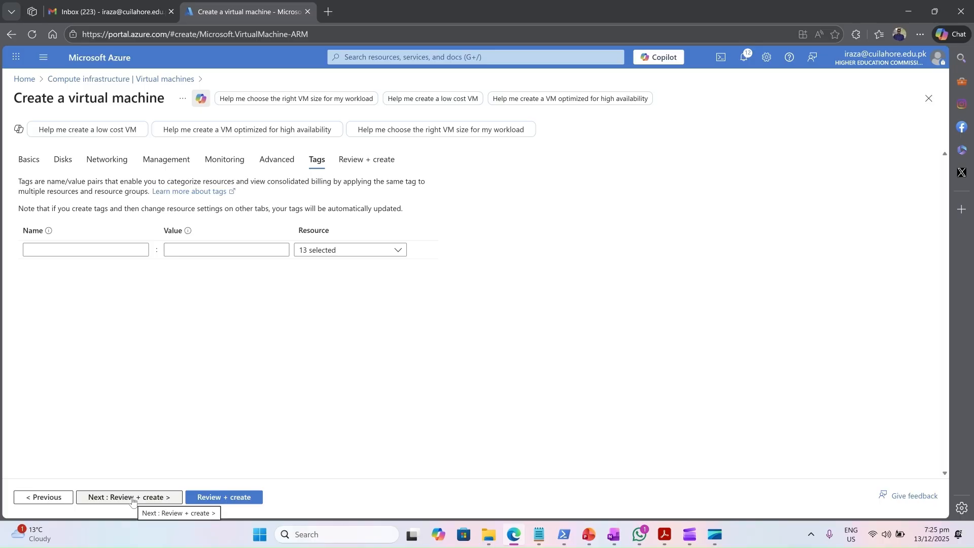
pyautogui.click(133, 499)
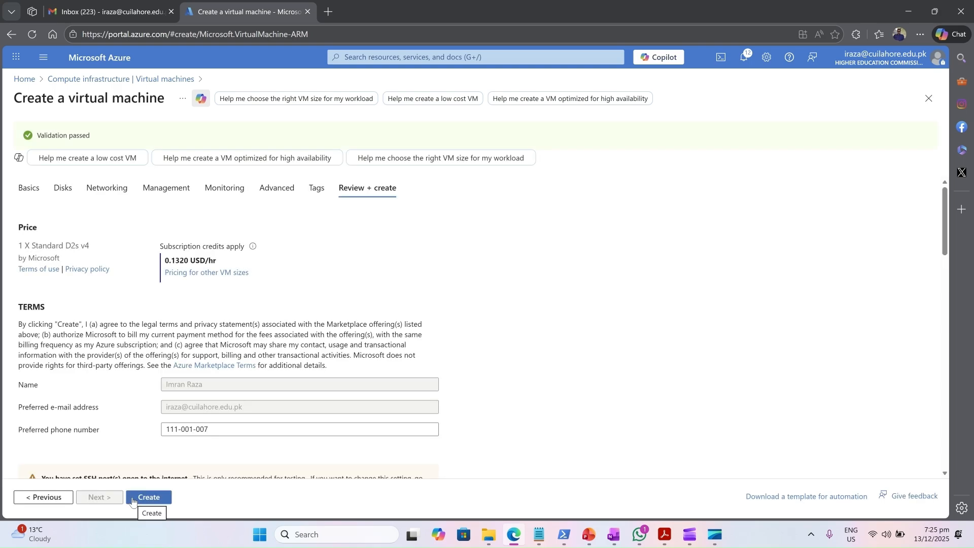
# Step: Check the configuration summary, then create the virtual machine and download its newly generated private key
pyautogui.scroll(-5, 124, 405)
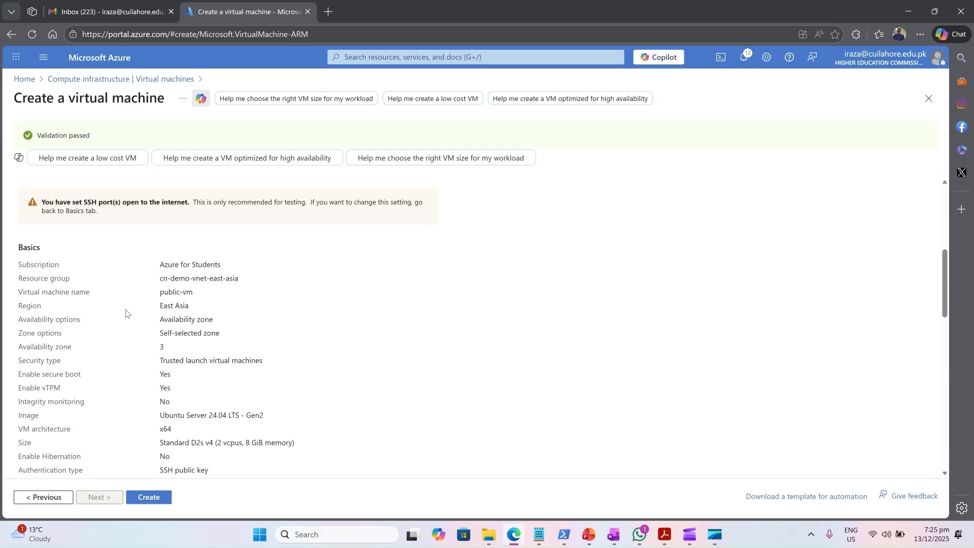
pyautogui.scroll(-3, 126, 309)
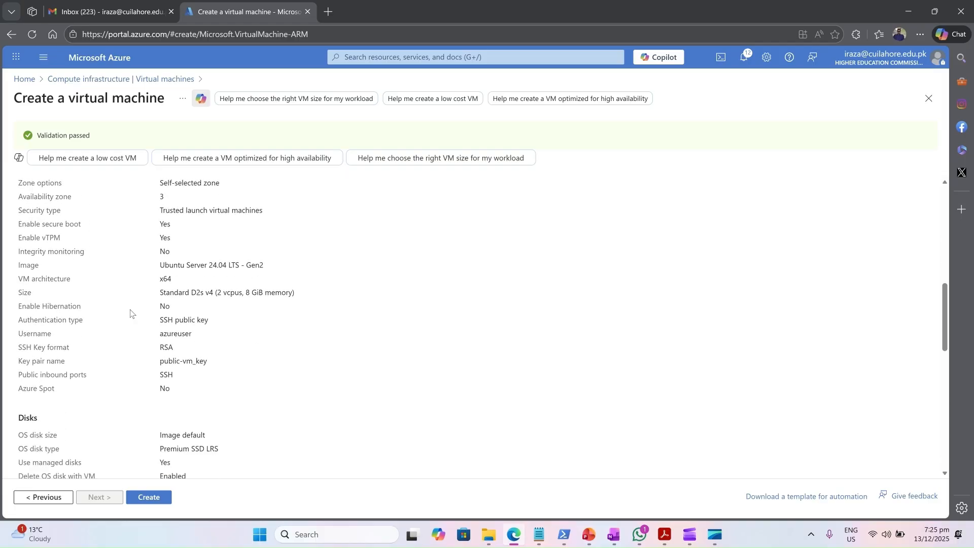
pyautogui.scroll(-4, 130, 313)
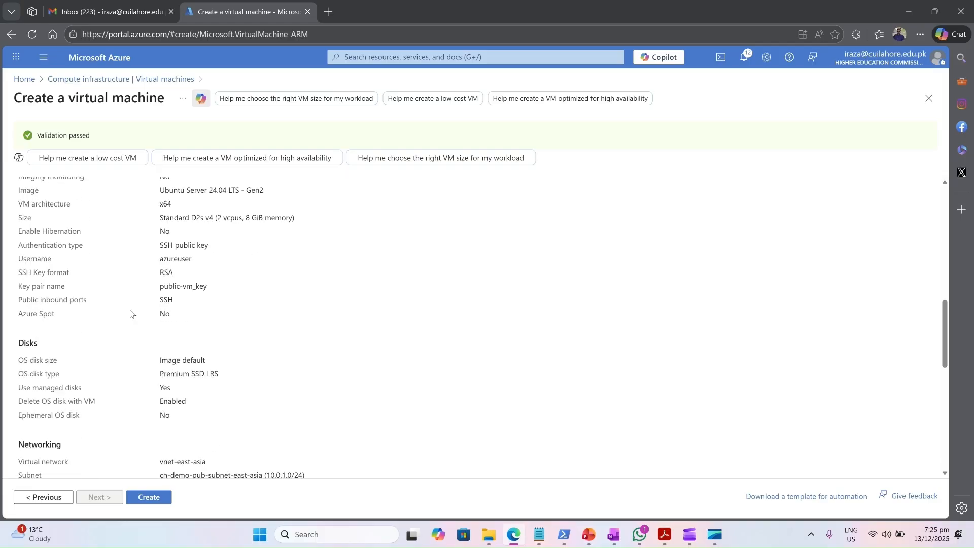
pyautogui.click(156, 503)
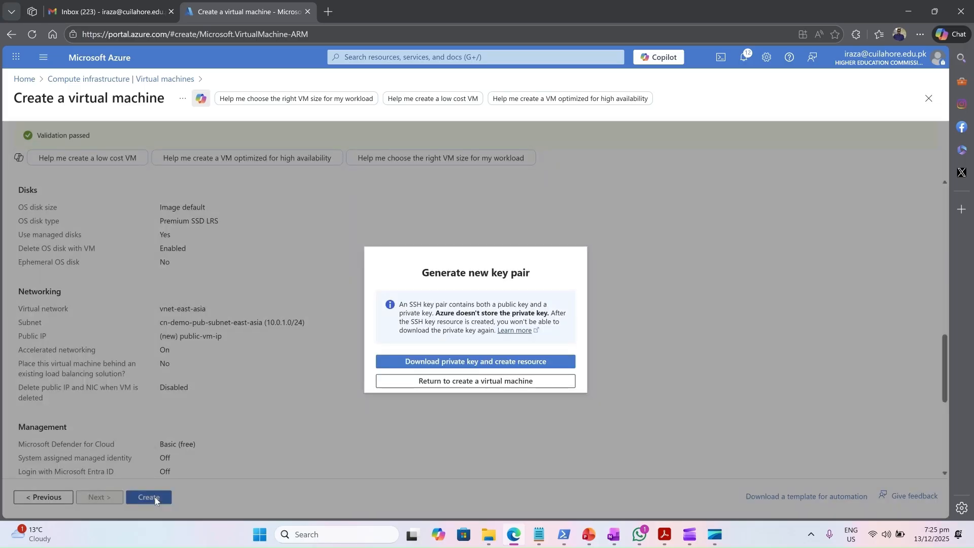
pyautogui.click(479, 362)
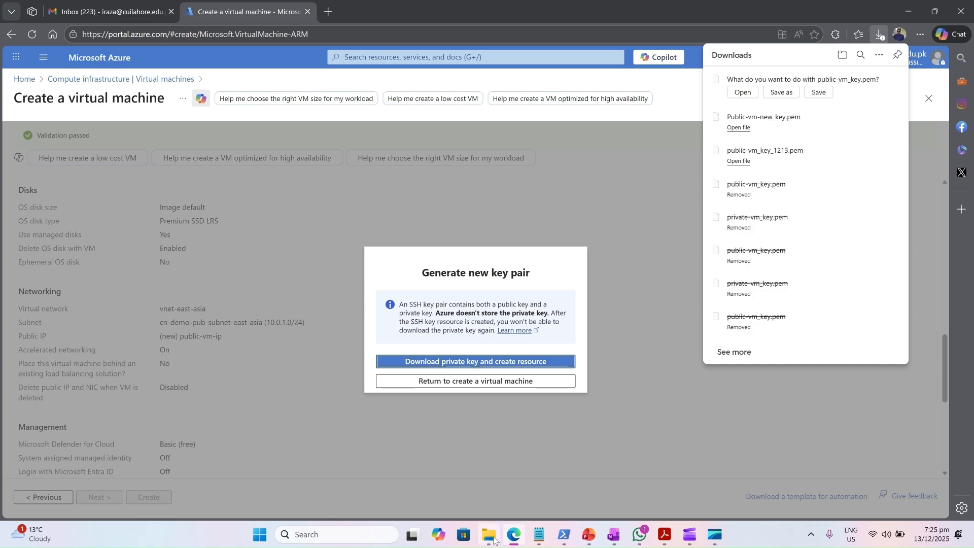
# Step: In File Explorer, delete the old key files Public-vm-new_key.pem and public-vm_key_1213.pem from Downloads, then minimize the window to return to the portal
pyautogui.moveTo(490, 535)
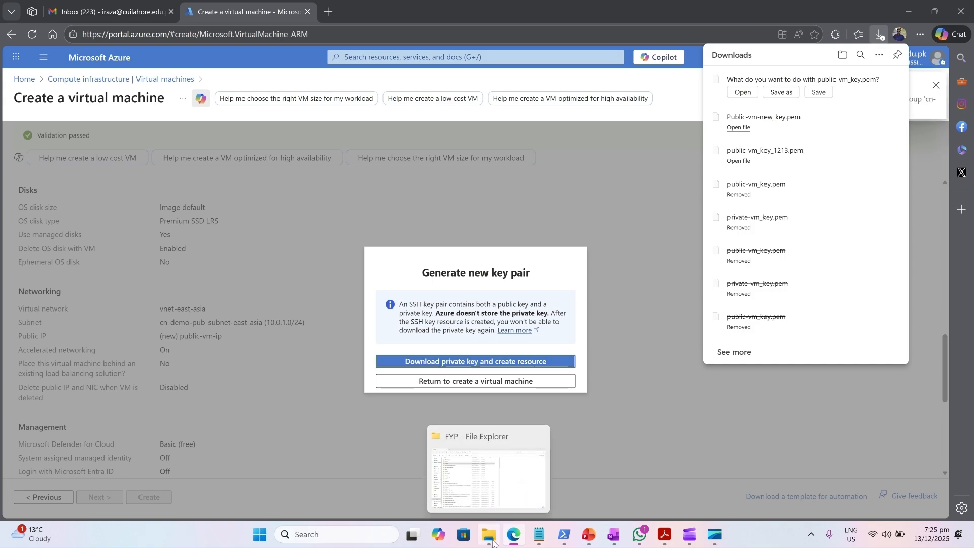
pyautogui.click(493, 533)
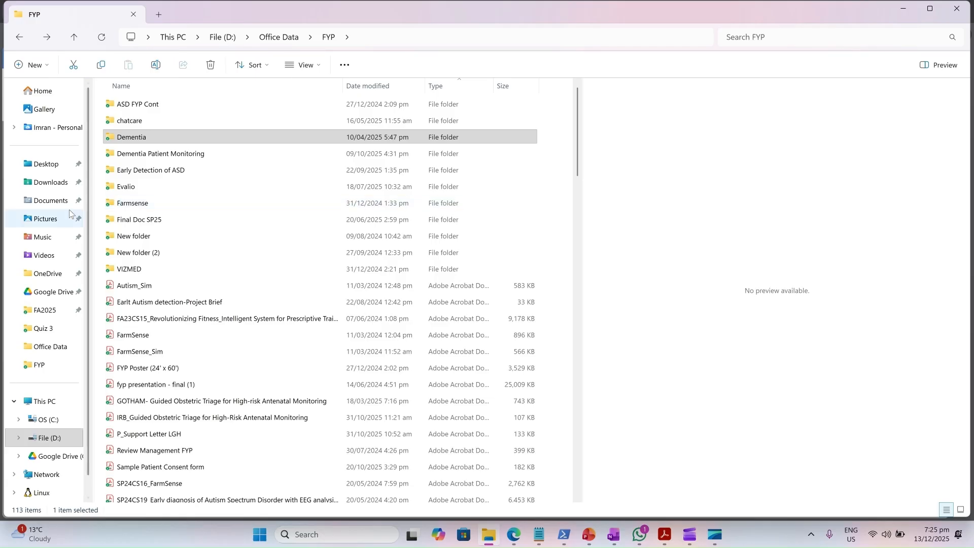
pyautogui.click(51, 188)
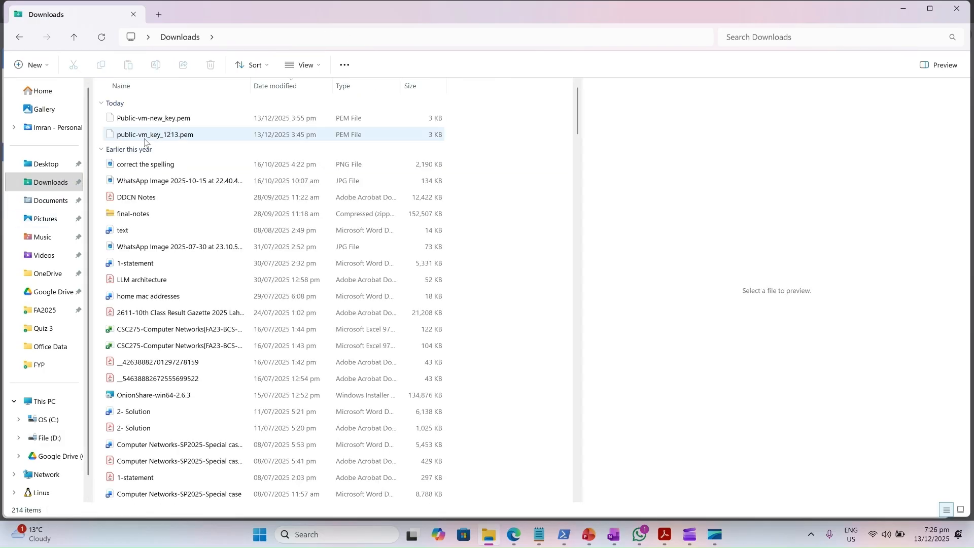
pyautogui.click(145, 140)
pyautogui.hotkey('shift', 'Up')
pyautogui.hotkey('shift', 'Up')
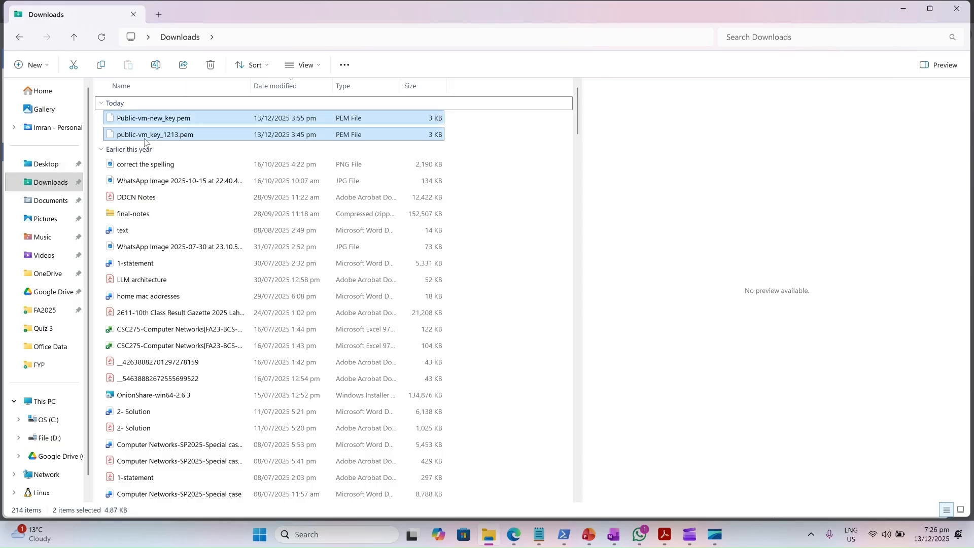
pyautogui.hotkey('shift', 'Down')
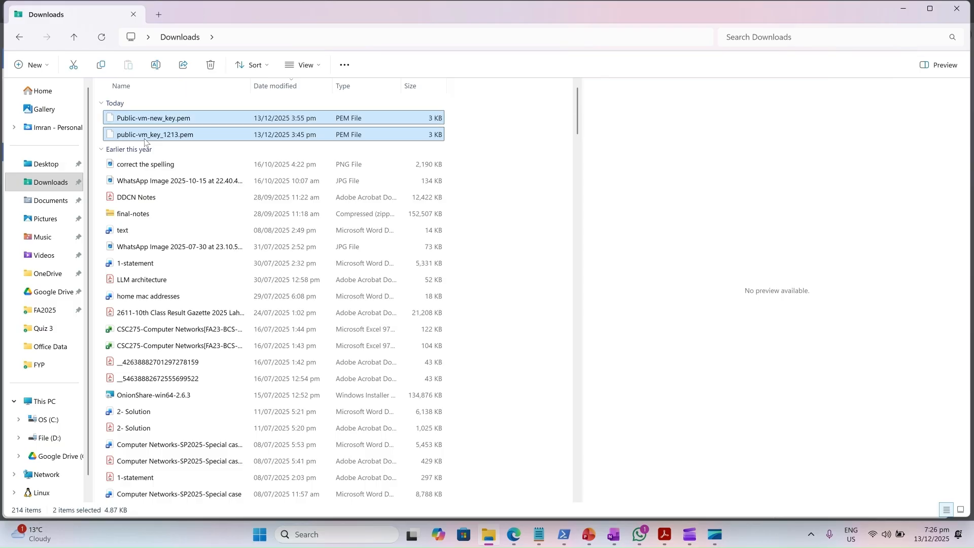
pyautogui.press('Delete')
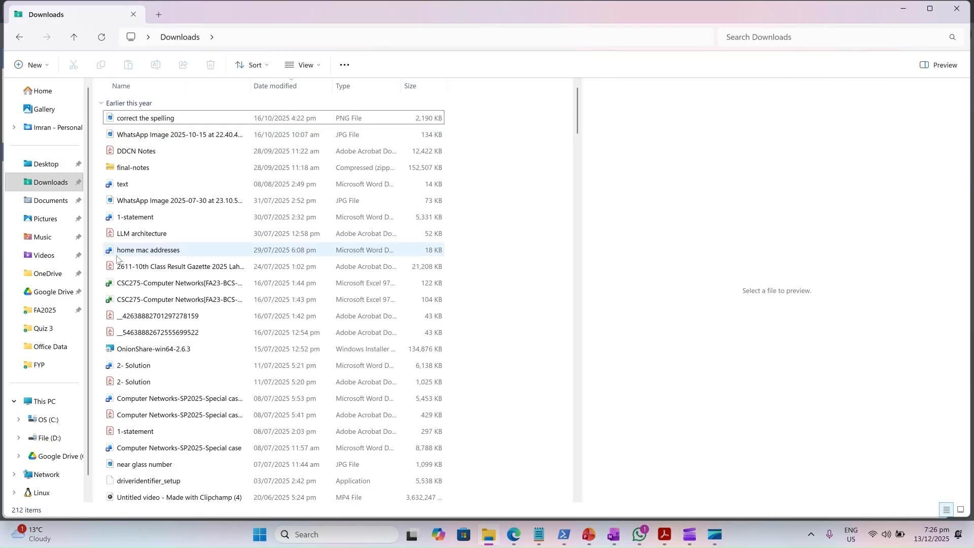
pyautogui.click(895, 7)
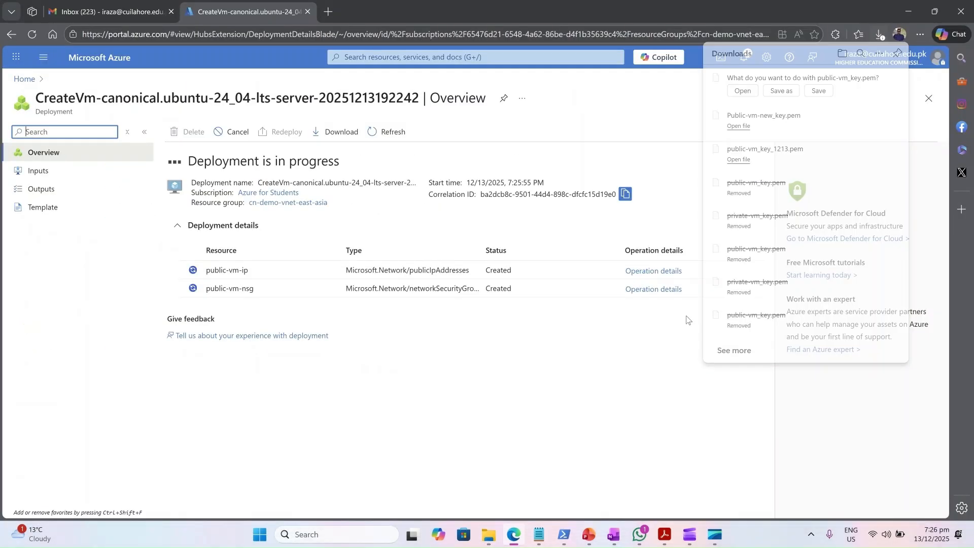
# Step: Save the pending private key download as public-vm_key.pem in the Downloads folder
pyautogui.click(879, 34)
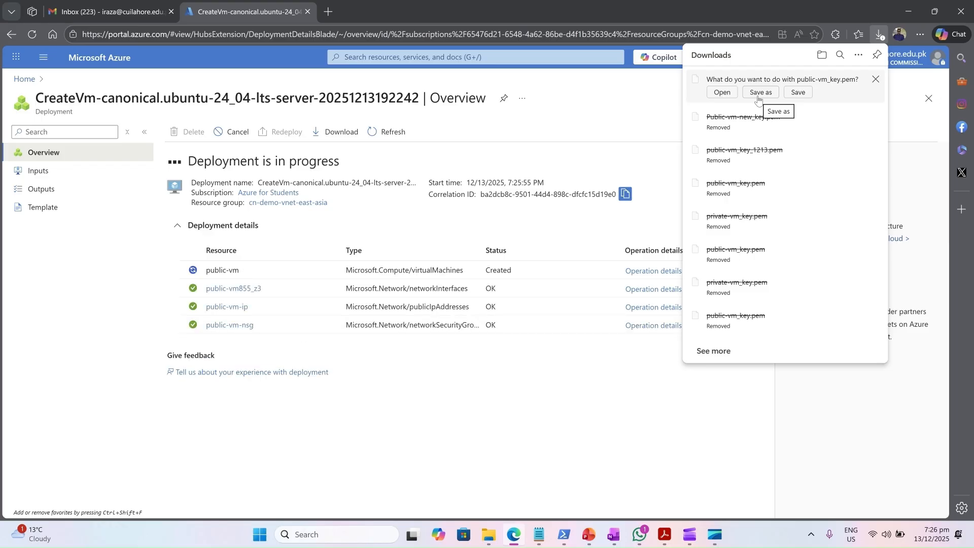
pyautogui.click(758, 93)
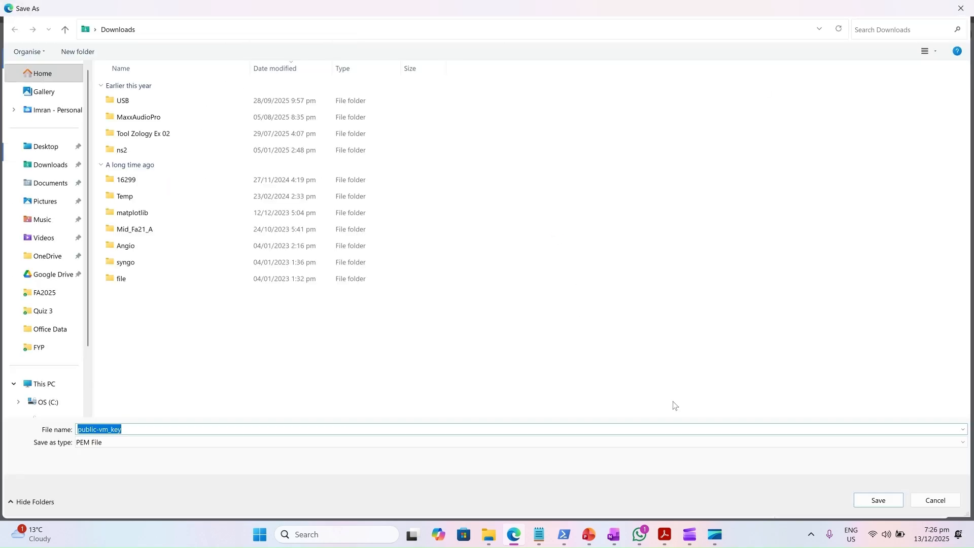
pyautogui.click(866, 503)
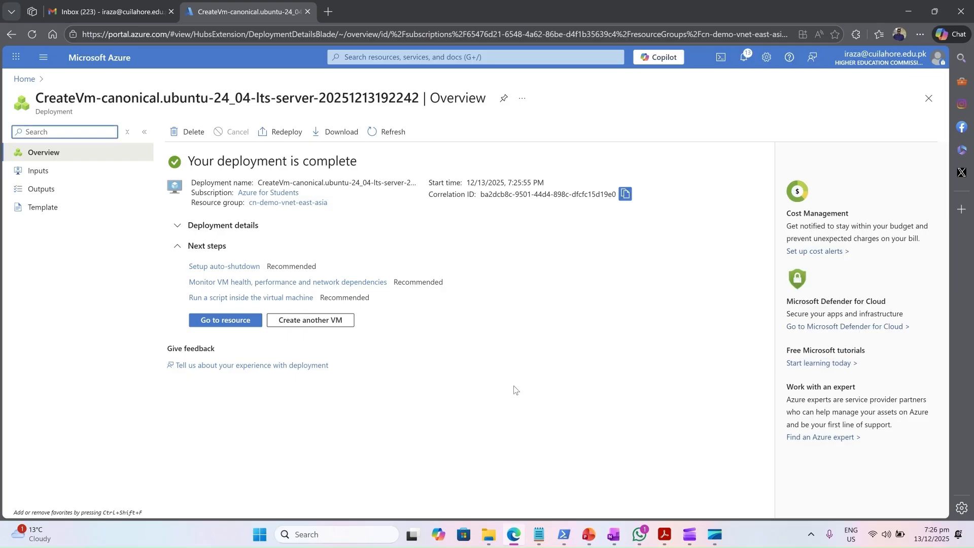
# Step: Open public-vm from the virtual machines list, go to its Native SSH connection details, and copy the SSH command
pyautogui.click(375, 59)
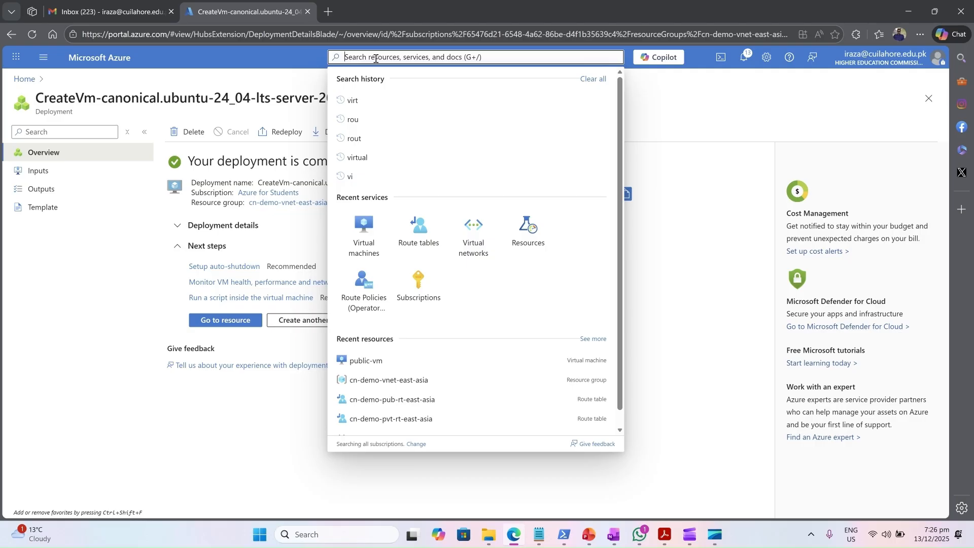
pyautogui.click(368, 242)
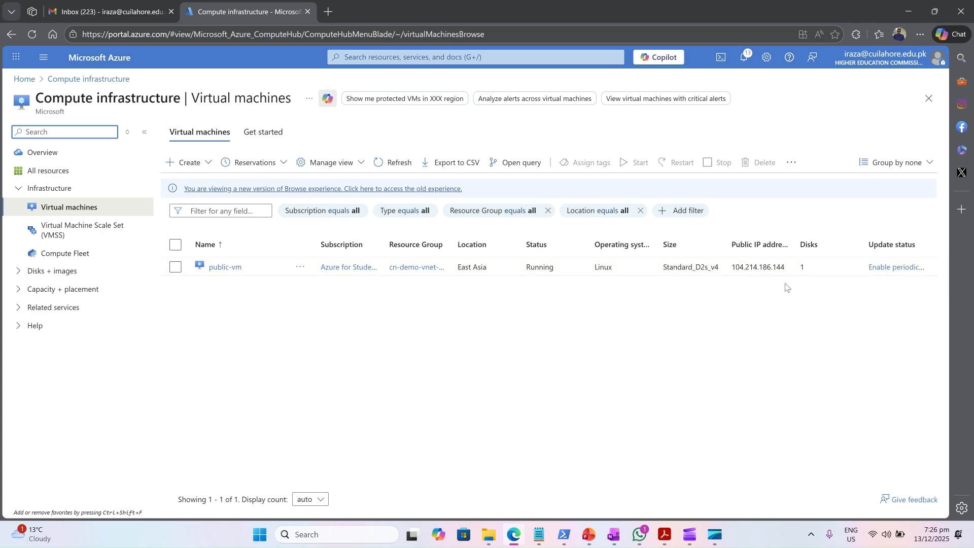
pyautogui.click(223, 267)
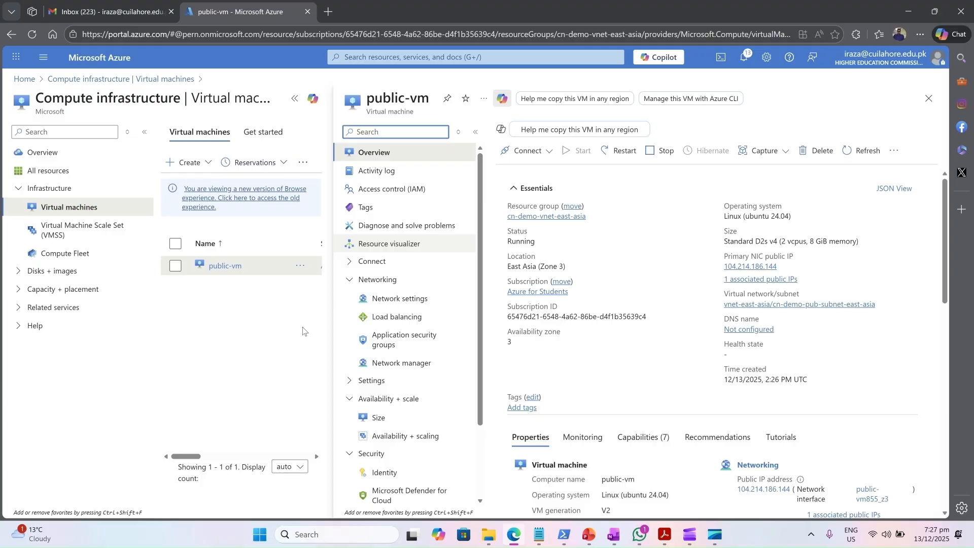
pyautogui.click(539, 152)
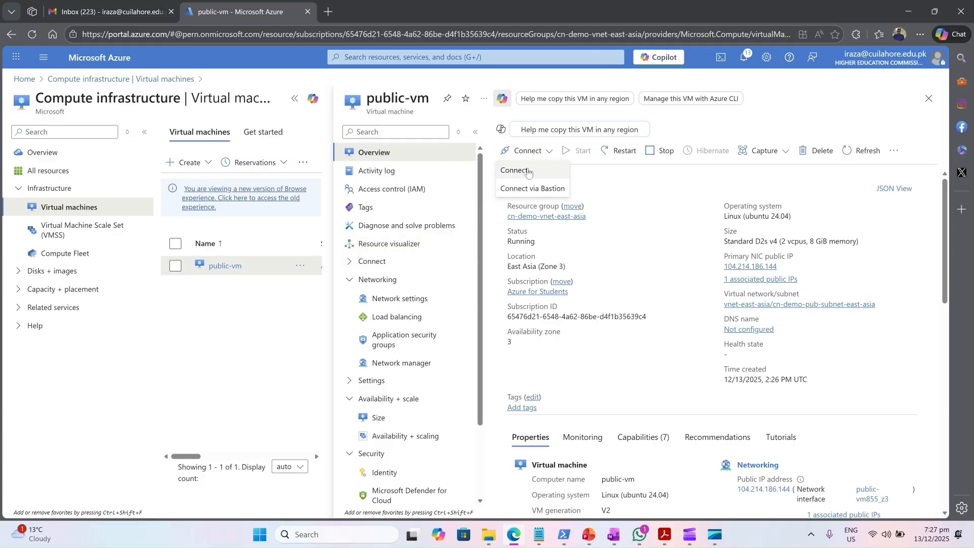
pyautogui.click(527, 172)
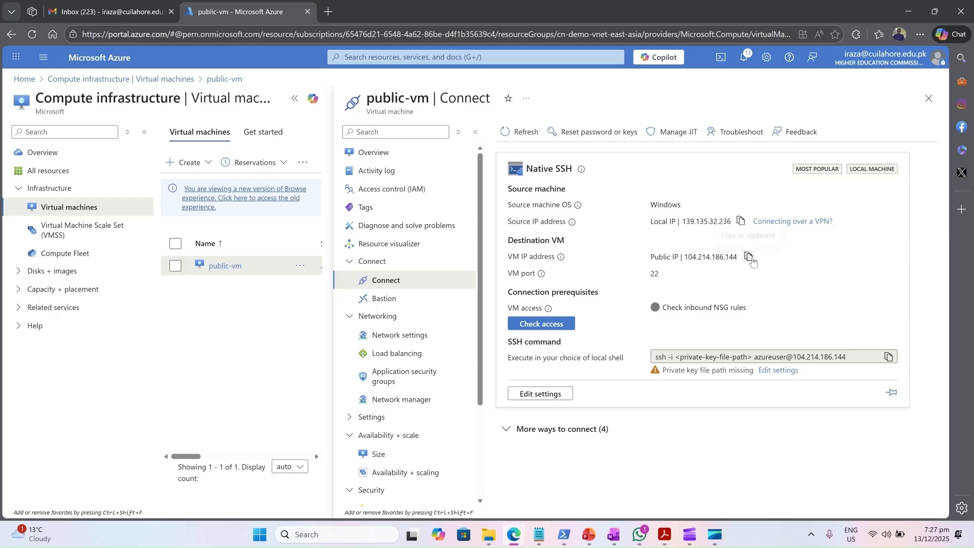
pyautogui.click(888, 357)
# Step: Switch to PowerShell, paste the SSH command, and replace the private key placeholder with the quoted path to the local Downloads folder
pyautogui.click(565, 539)
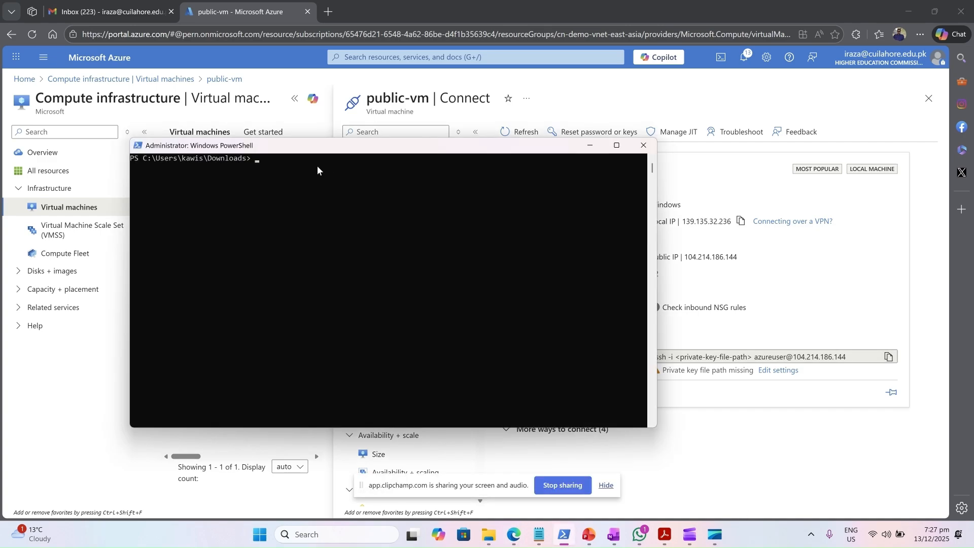
pyautogui.rightClick(290, 163)
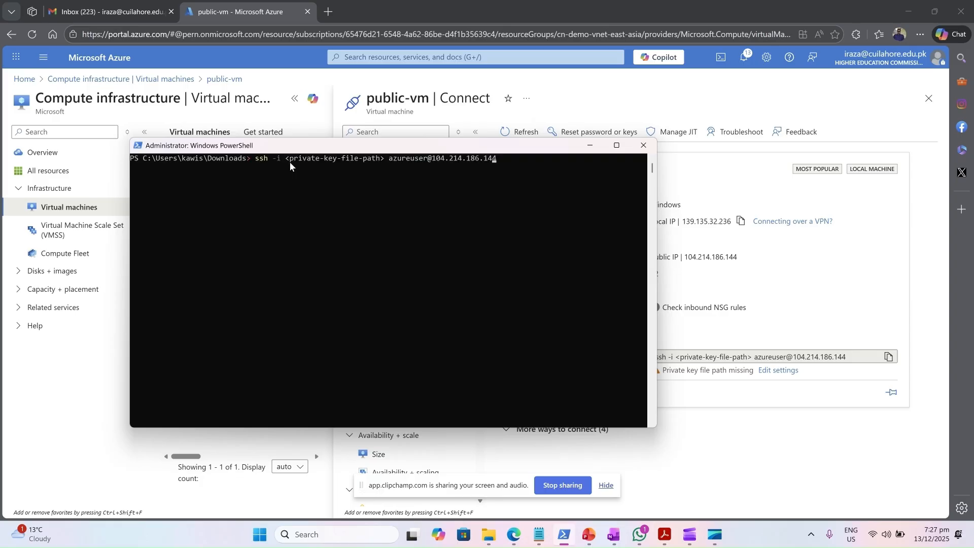
pyautogui.press('Left')
pyautogui.press('Left')
pyautogui.press('Left')
pyautogui.press('Left')
pyautogui.press('Left')
pyautogui.press('Left')
pyautogui.press('Left')
pyautogui.press('BackSpace')
pyautogui.press('BackSpace')
pyautogui.press('BackSpace')
pyautogui.press('BackSpace')
pyautogui.press('BackSpace')
pyautogui.press('BackSpace')
pyautogui.press('BackSpace')
pyautogui.press('BackSpace')
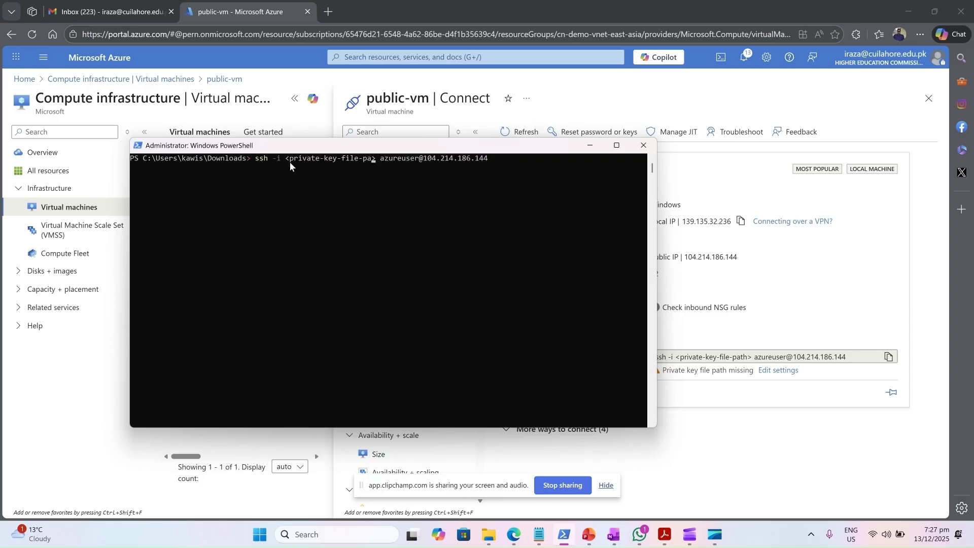
pyautogui.press('BackSpace')
pyautogui.press('BackSpace')
pyautogui.press('BackSpace')
pyautogui.press('BackSpace')
pyautogui.press('BackSpace')
pyautogui.press('BackSpace')
pyautogui.press('BackSpace')
pyautogui.press('BackSpace')
pyautogui.press('BackSpace')
pyautogui.press('BackSpace')
pyautogui.press('BackSpace')
pyautogui.press('BackSpace')
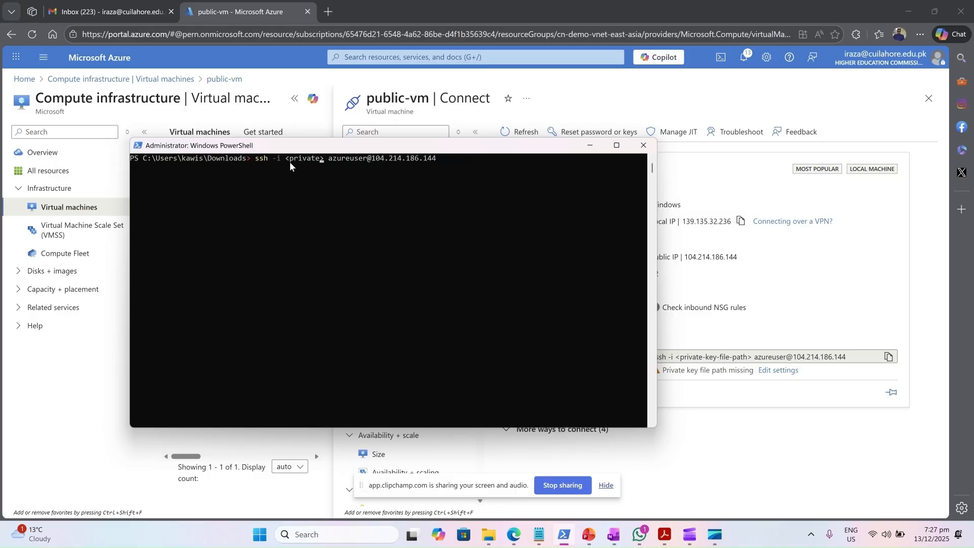
pyautogui.press('BackSpace')
pyautogui.press('BackSpace')
pyautogui.press('Delete')
pyautogui.write('""')
pyautogui.write('c:')
pyautogui.write('\\')
pyautogui.write('Users\\')
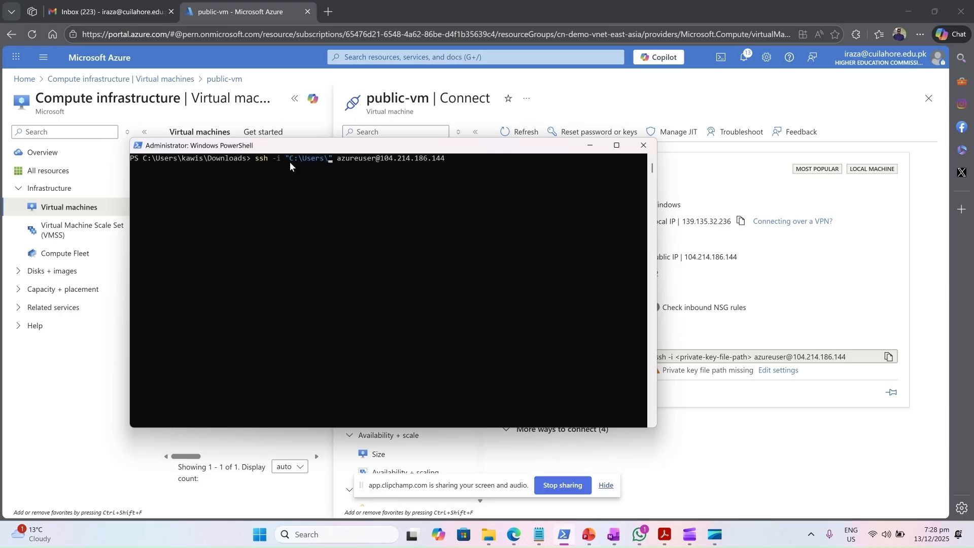
pyautogui.write('kawis\\')
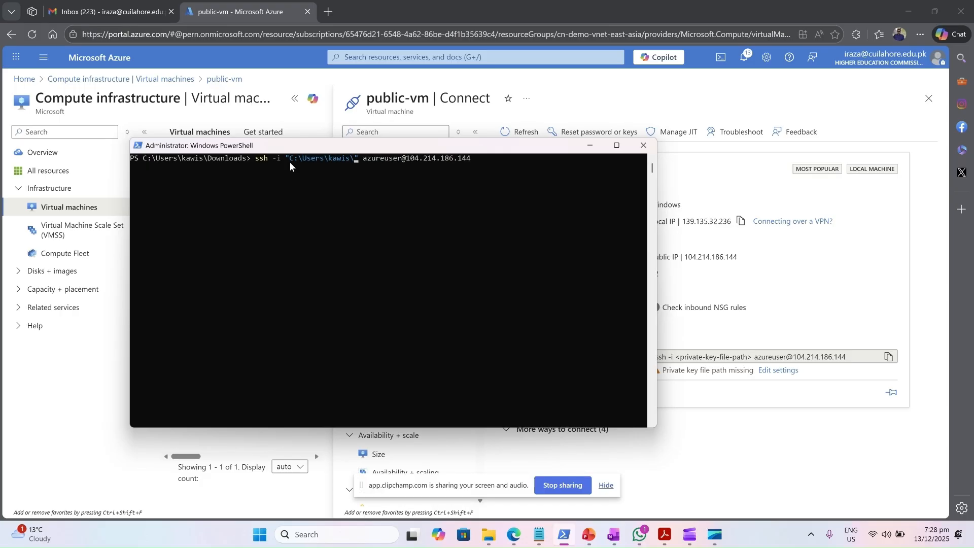
pyautogui.write('Downloads\\')
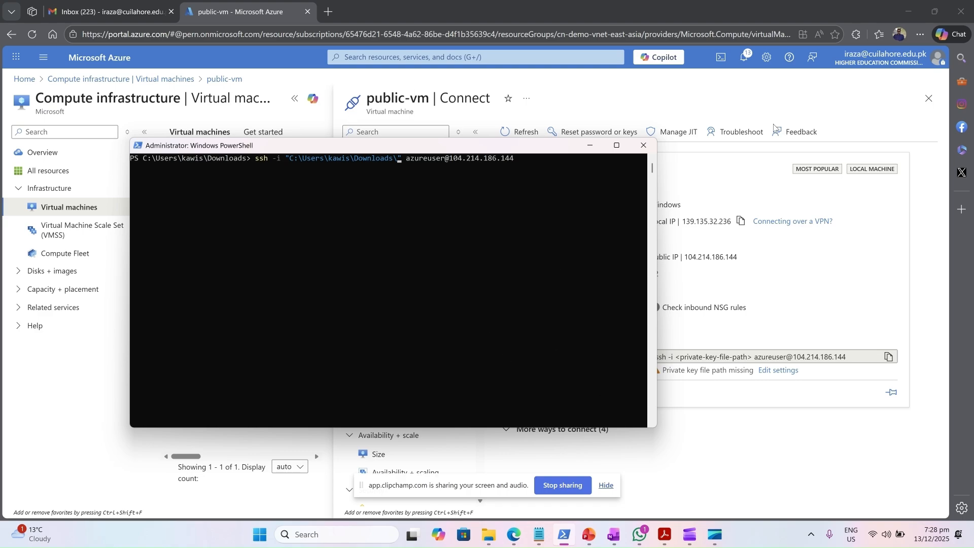
# Step: Look up the key's file name in the browser downloads and complete the path in PowerShell with public-vm_key.pem
pyautogui.click(920, 34)
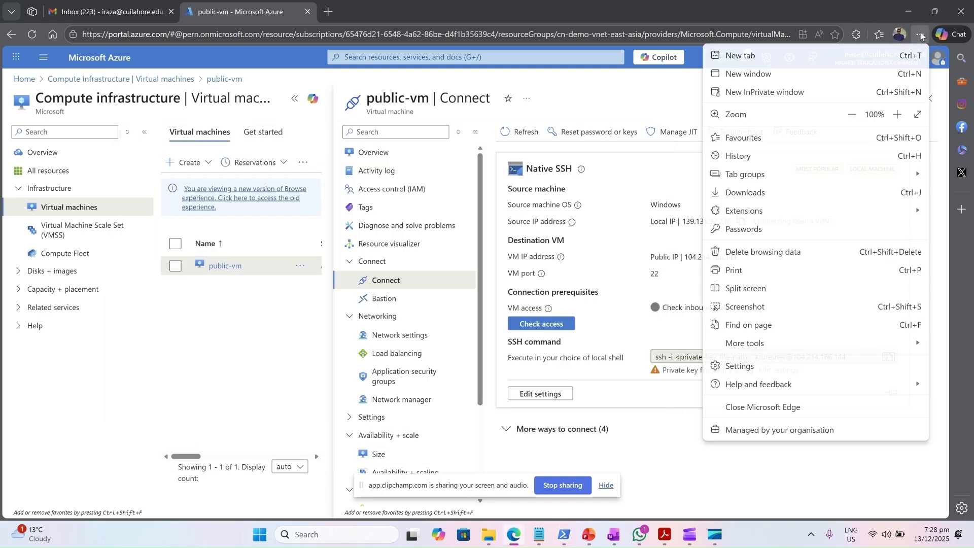
pyautogui.click(788, 192)
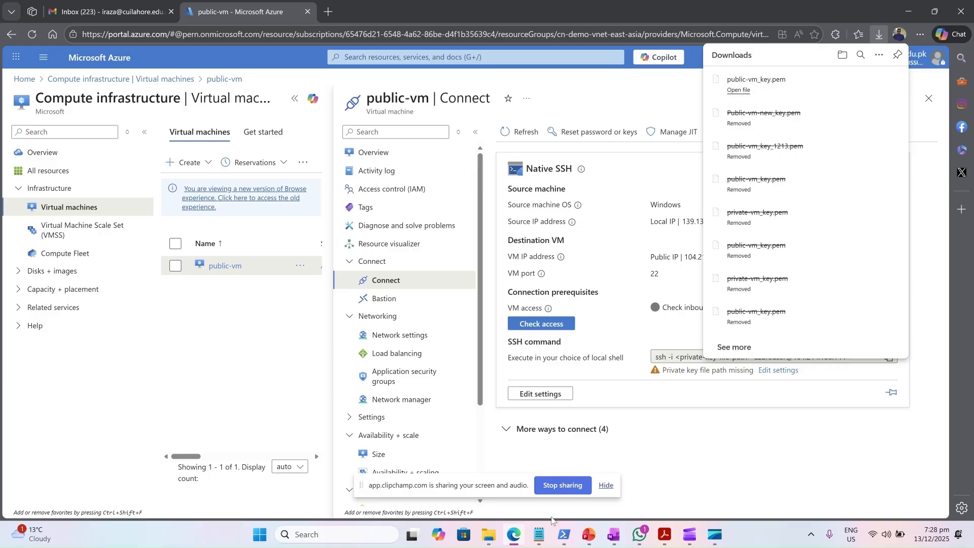
pyautogui.click(560, 537)
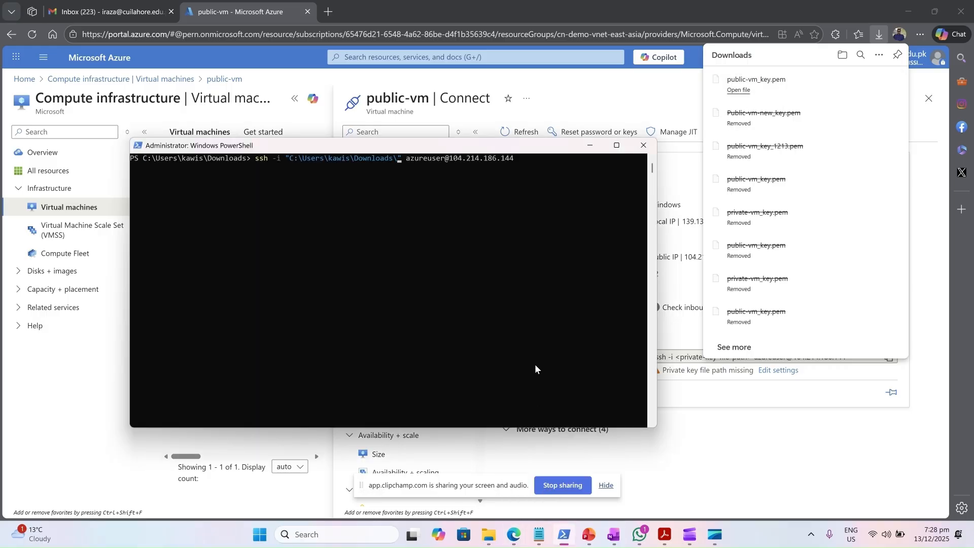
pyautogui.write('pub')
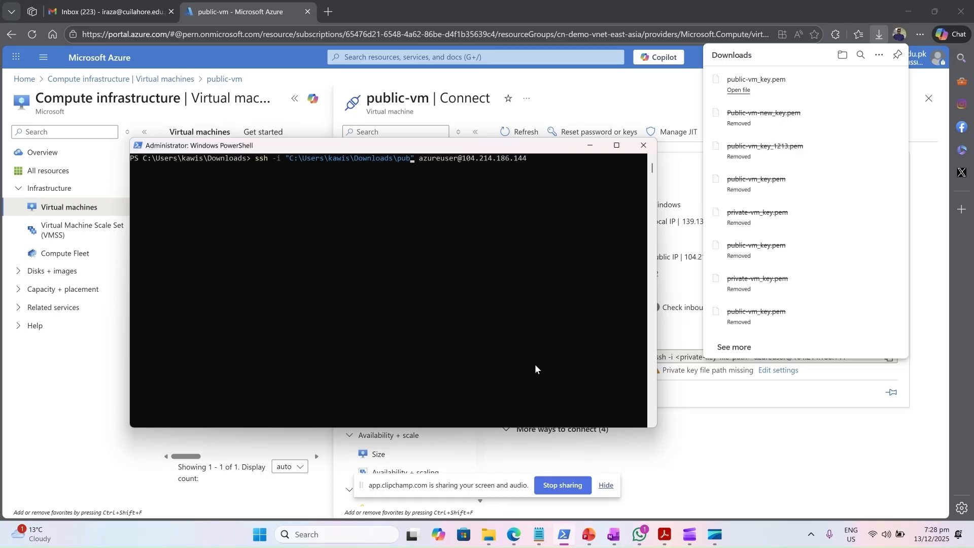
pyautogui.press('Tab')
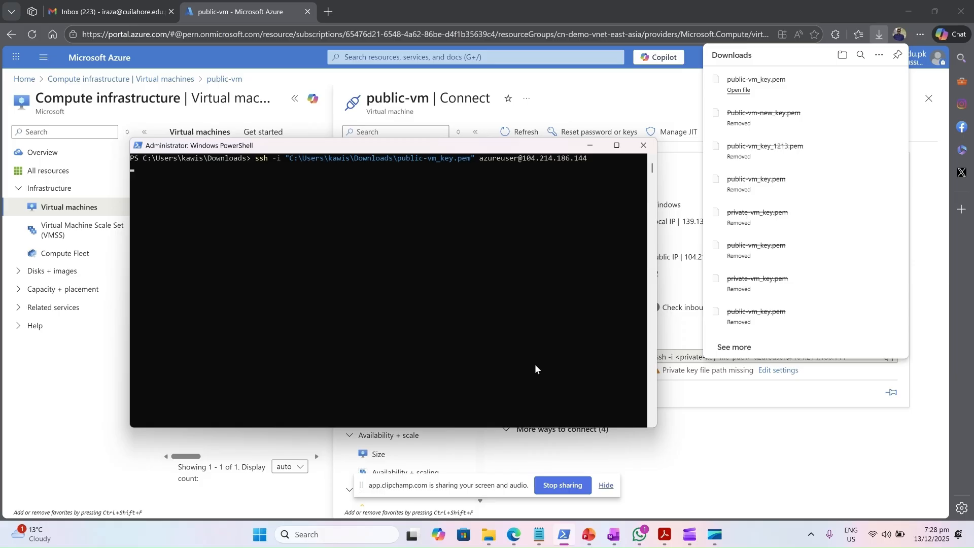
# Step: Answer yes to the host authenticity question to connect to public-vm, and close the browser's downloads list
pyautogui.write('yes')
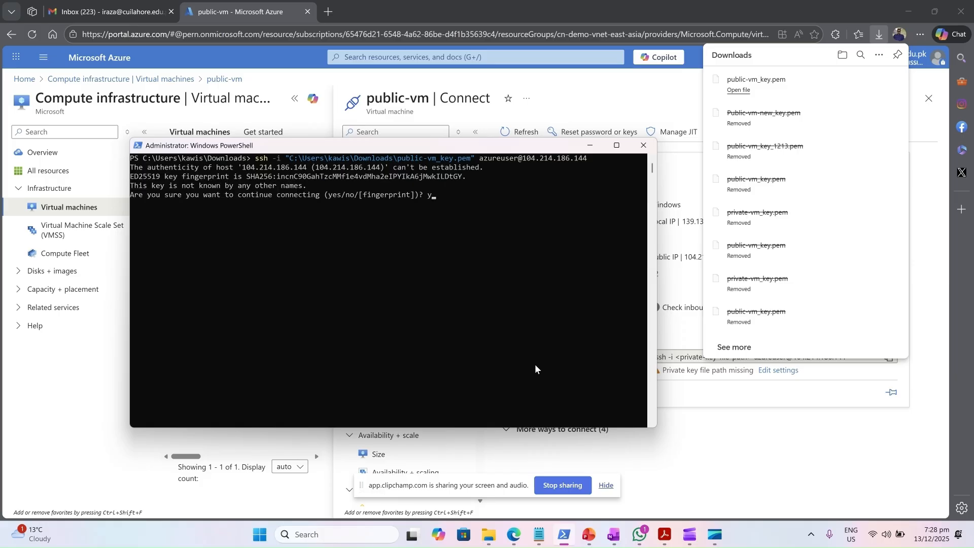
pyautogui.press('Return')
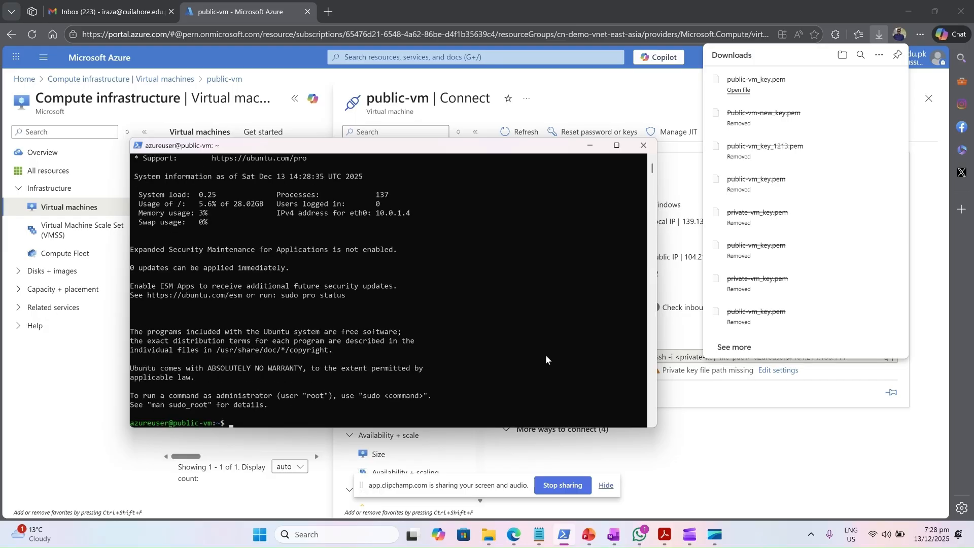
pyautogui.click(878, 36)
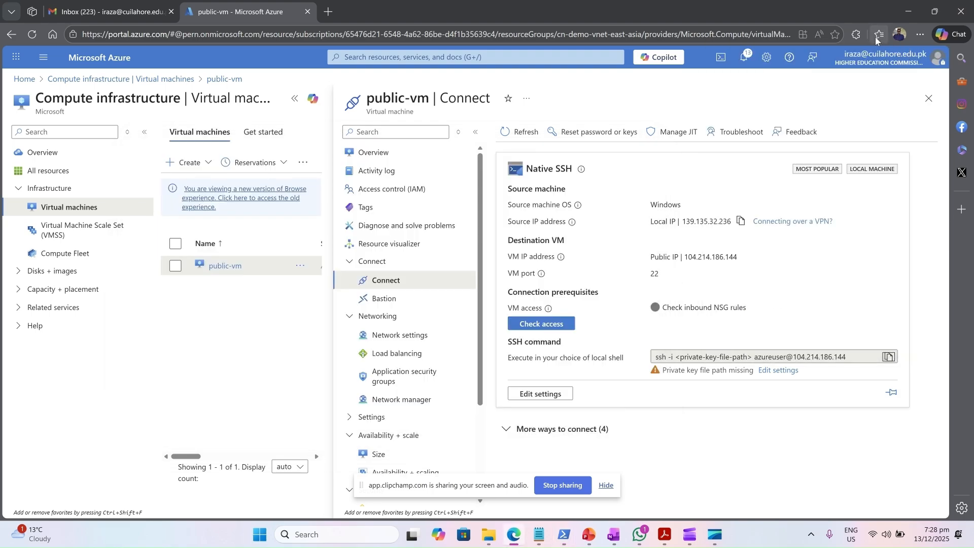
# Step: In the PowerShell SSH session, run sudo apt update and install the web server with sudo apt install nginx -y
pyautogui.click(566, 537)
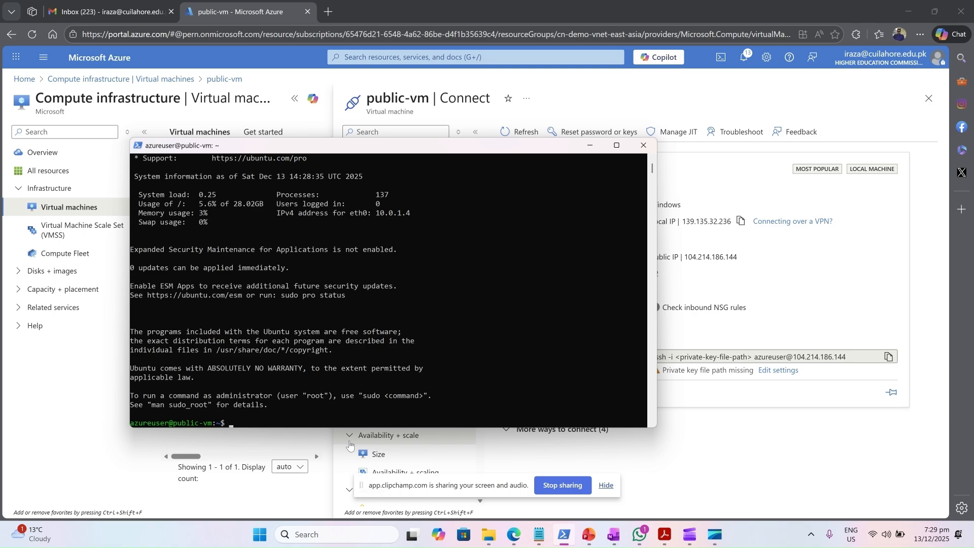
pyautogui.write('sudo apt update')
pyautogui.press('Return')
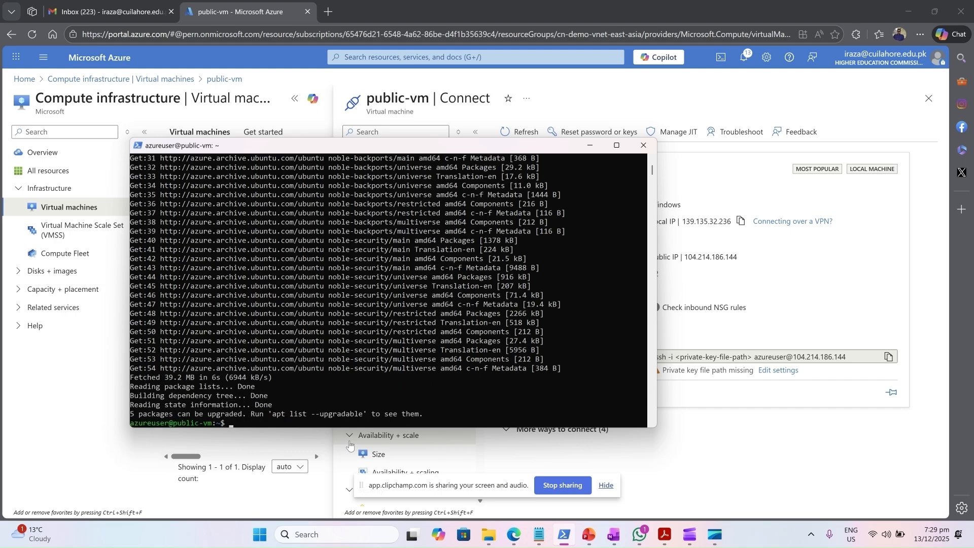
pyautogui.write('sudo apt in')
pyautogui.write('all nginx -y')
pyautogui.press('Return')
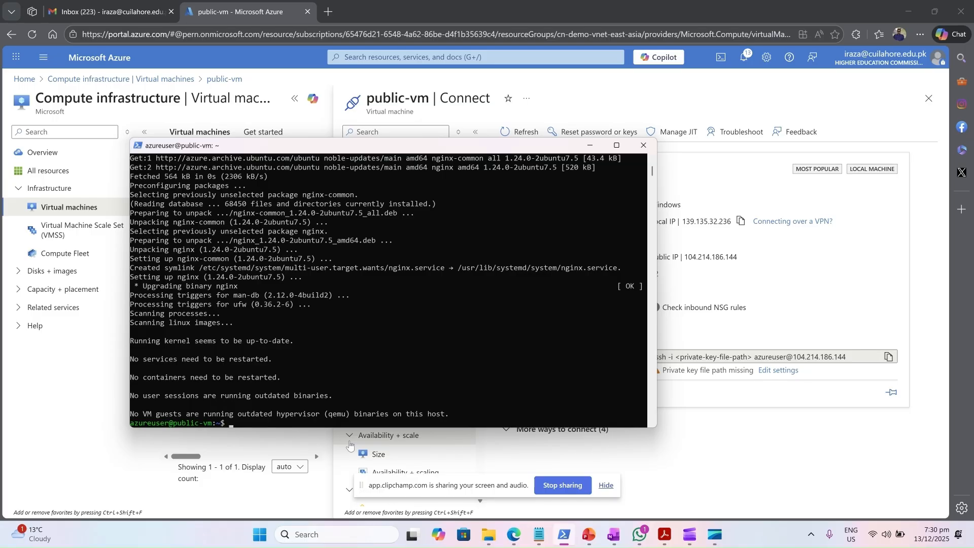
# Step: Start the nginx service and enable it at boot with sudo systemctl start nginx and sudo systemctl enable nginx
pyautogui.write('sudo systemctl')
pyautogui.write('start nginx')
pyautogui.press('Return')
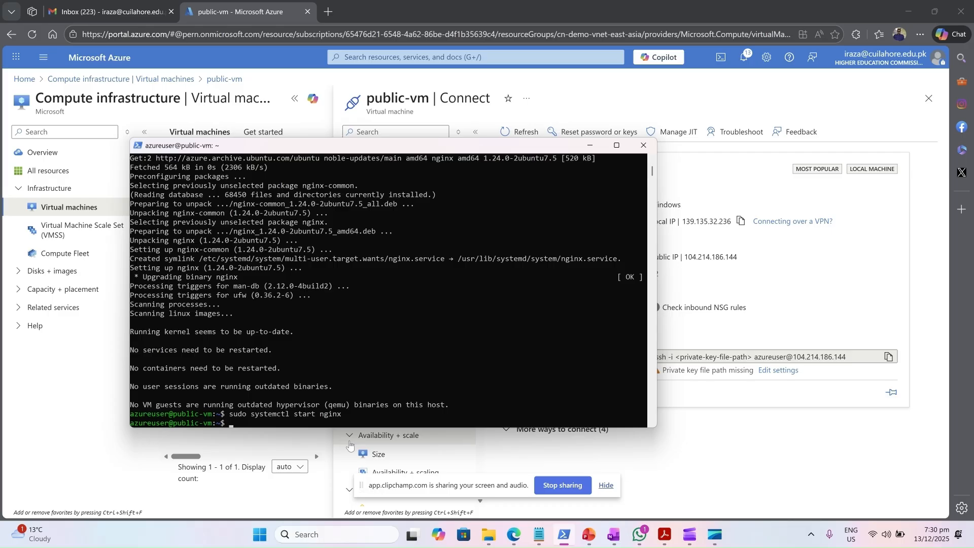
pyautogui.press('Up')
pyautogui.press('BackSpace')
pyautogui.press('BackSpace')
pyautogui.press('BackSpace')
pyautogui.press('BackSpace')
pyautogui.press('BackSpace')
pyautogui.write('enable')
pyautogui.press('Return')
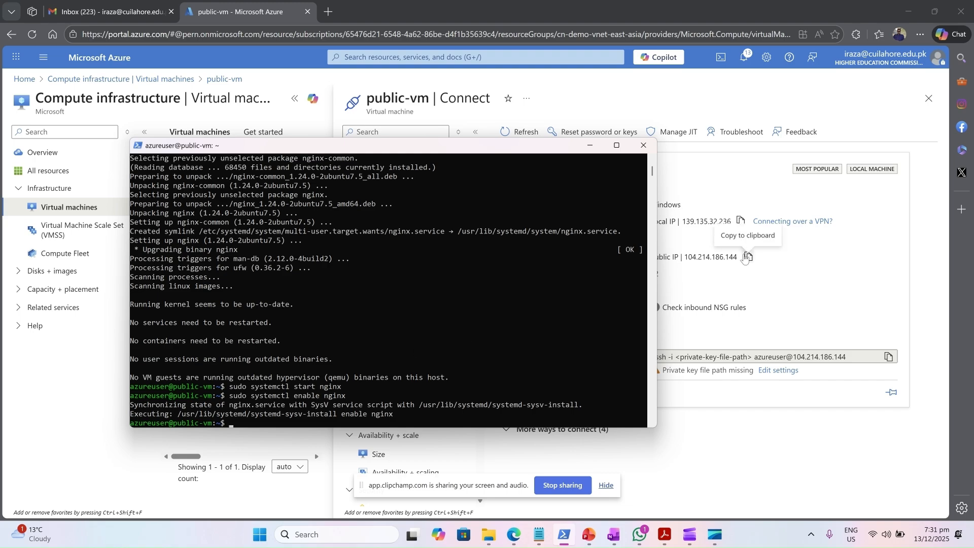
pyautogui.click(744, 257)
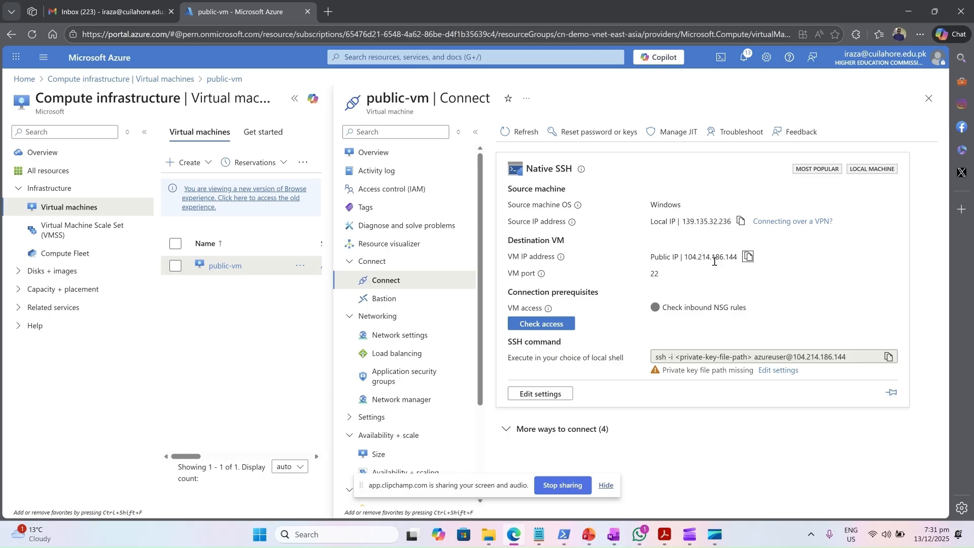
pyautogui.click(747, 257)
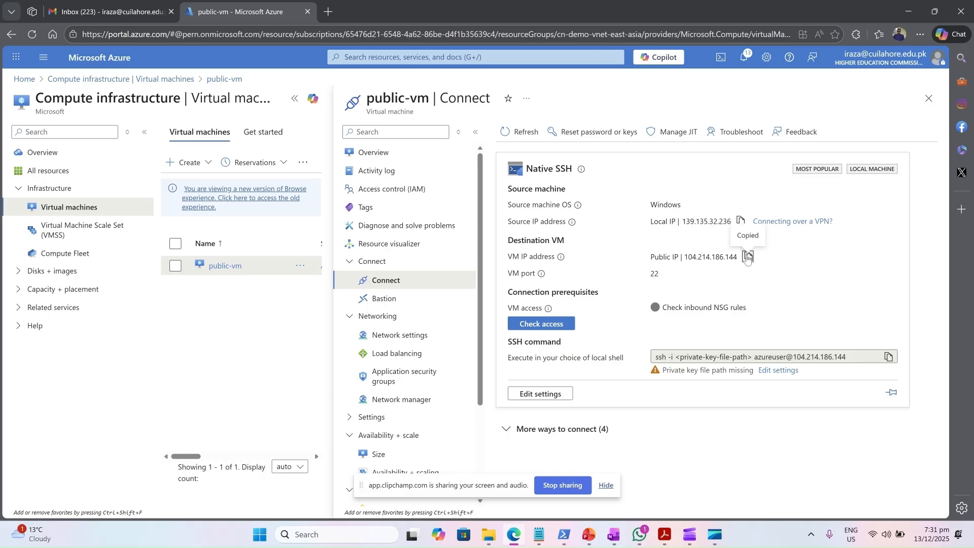
pyautogui.click(327, 11)
pyautogui.click(223, 33)
pyautogui.write('htt')
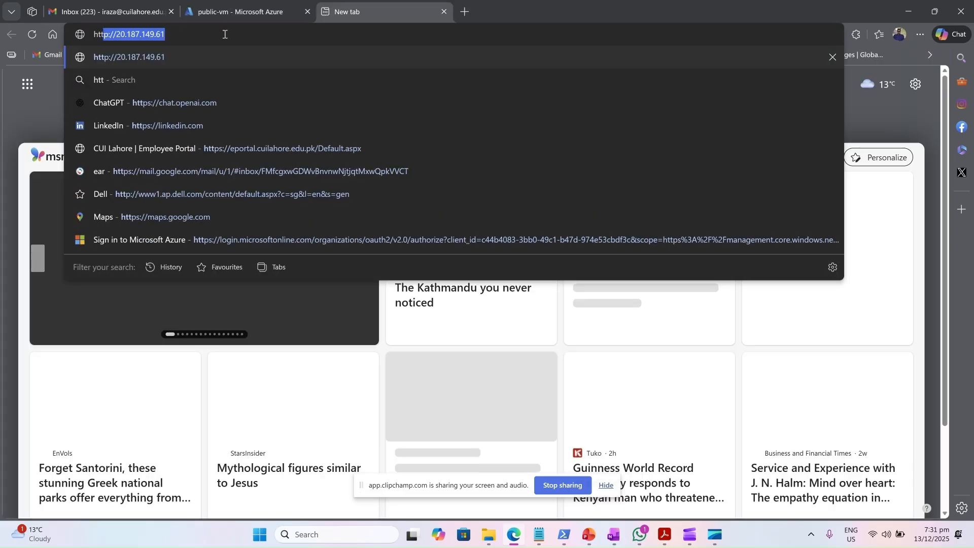
pyautogui.press('Right')
pyautogui.press('BackSpace')
pyautogui.press('BackSpace')
pyautogui.press('BackSpace')
pyautogui.press('BackSpace')
pyautogui.press('BackSpace')
pyautogui.press('BackSpace')
pyautogui.press('BackSpace')
pyautogui.press('BackSpace')
pyautogui.press('BackSpace')
pyautogui.press('BackSpace')
pyautogui.press('BackSpace')
pyautogui.press('BackSpace')
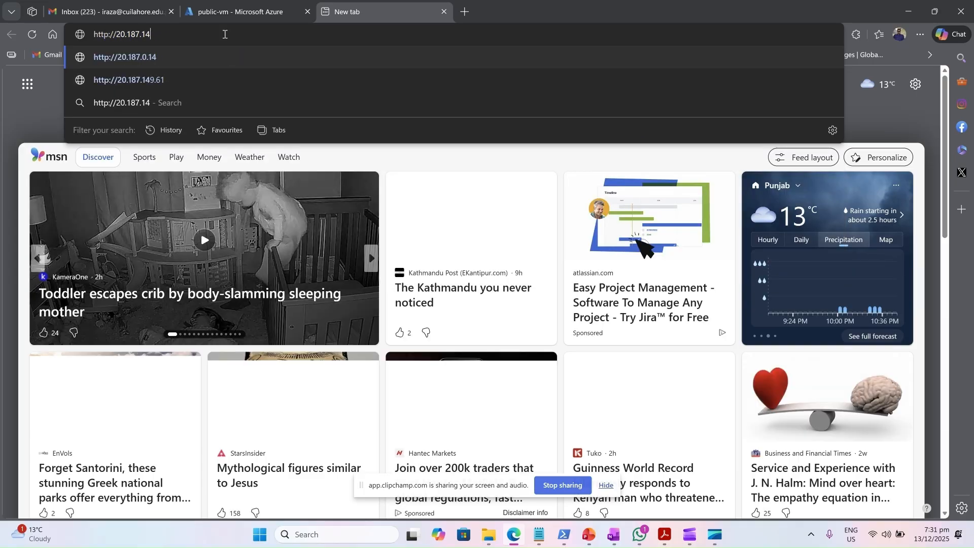
pyautogui.press('BackSpace')
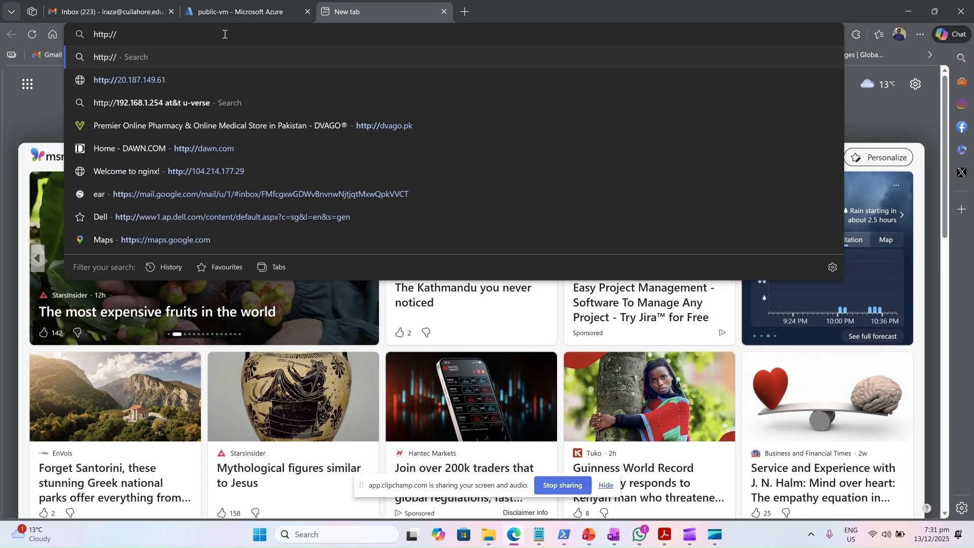
pyautogui.hotkey('ctrl', 'v')
pyautogui.press('Return')
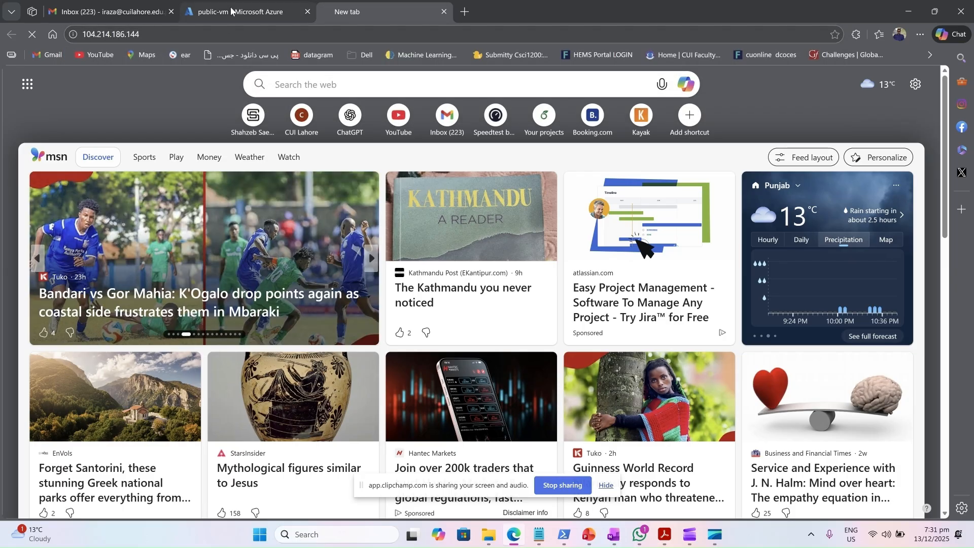
pyautogui.click(233, 11)
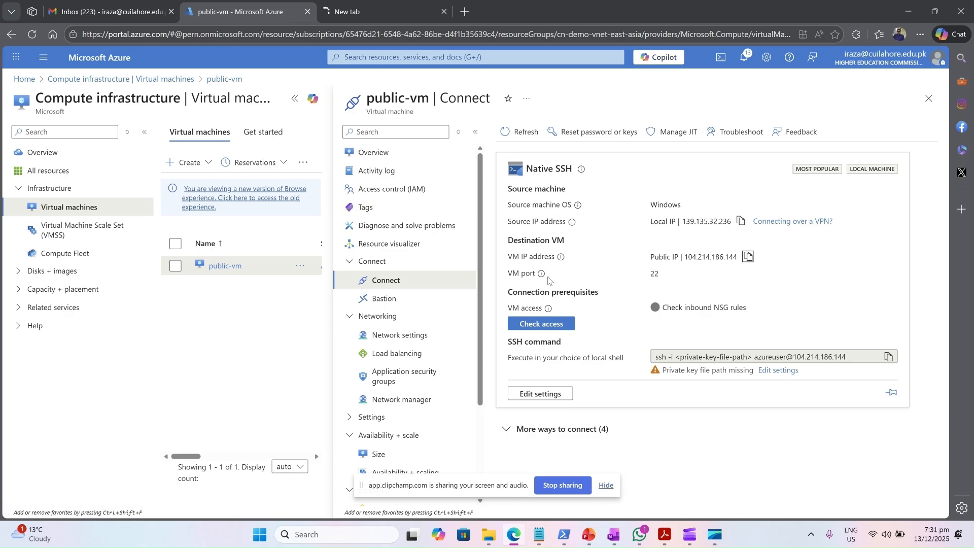
# Step: Review the inbound port rules in public-vm's network settings, and return to the virtual machines list
pyautogui.click(930, 97)
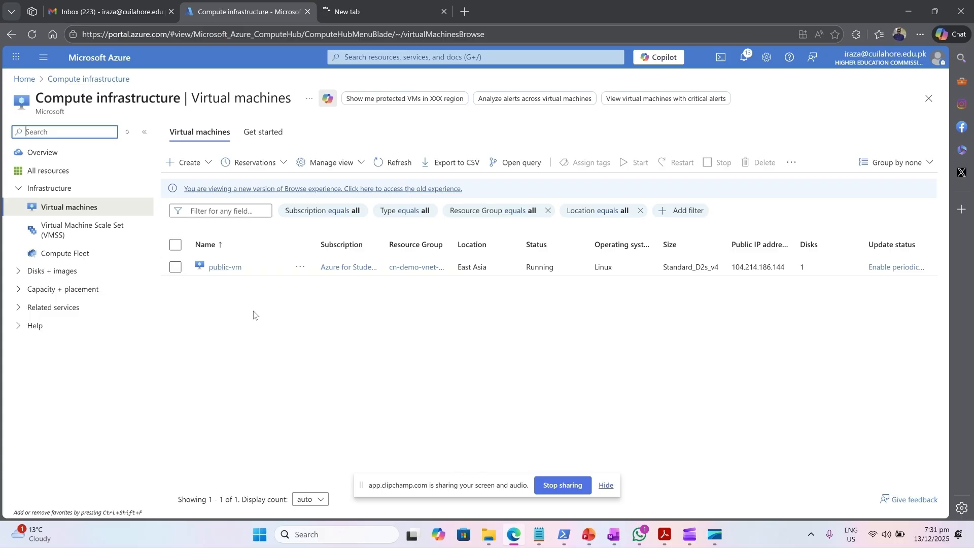
pyautogui.click(225, 272)
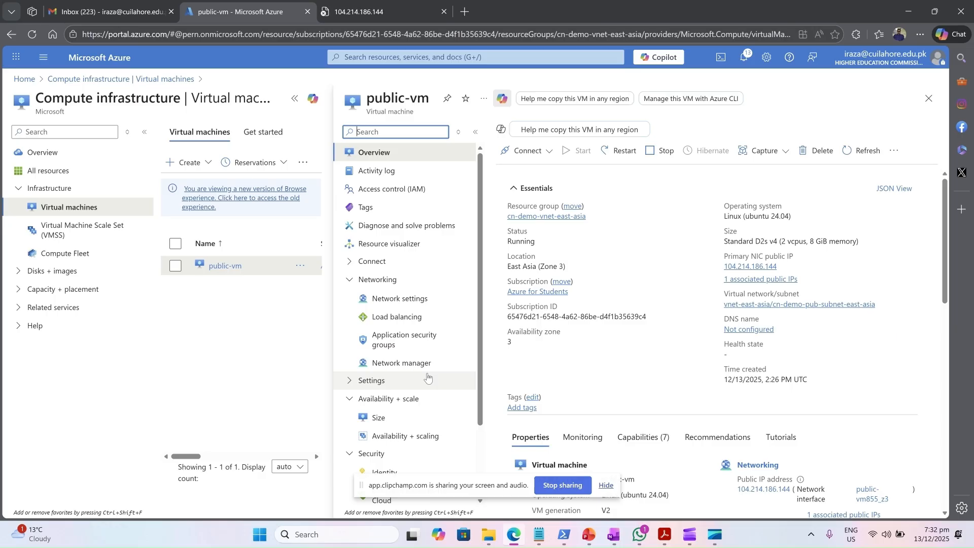
pyautogui.click(413, 302)
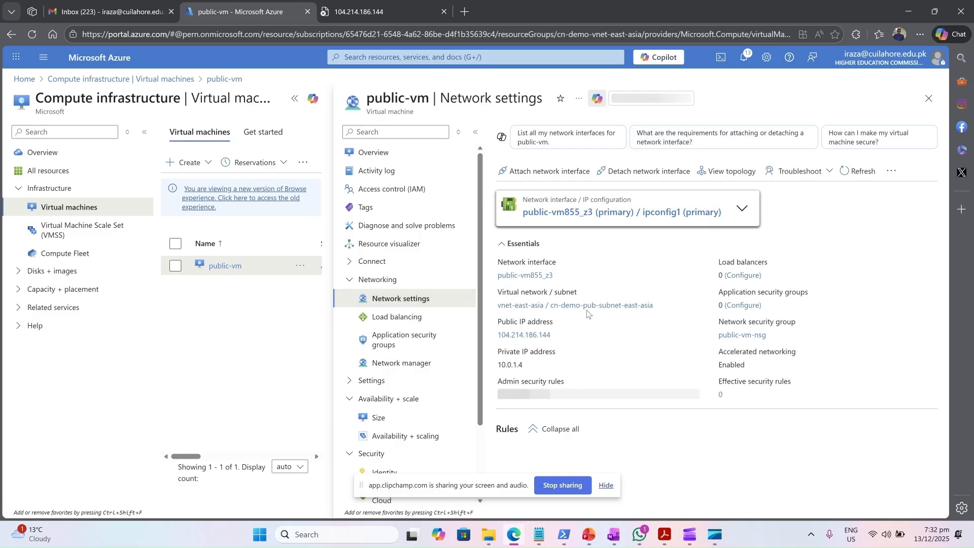
pyautogui.scroll(-5, 666, 302)
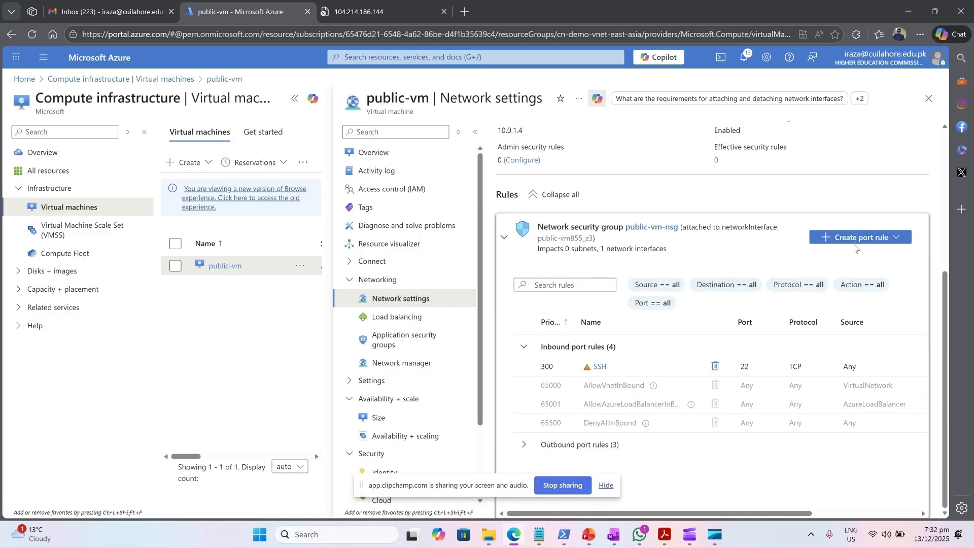
pyautogui.click(351, 283)
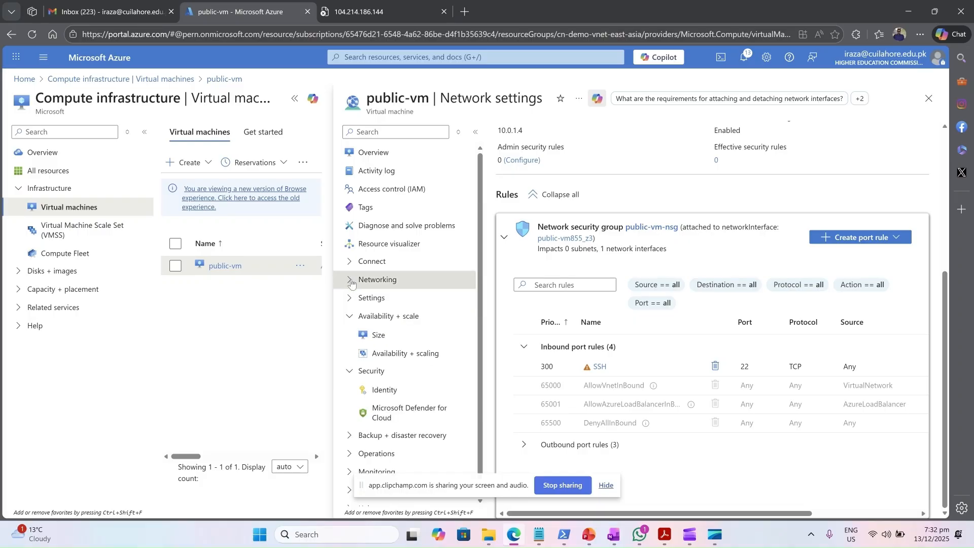
pyautogui.click(930, 99)
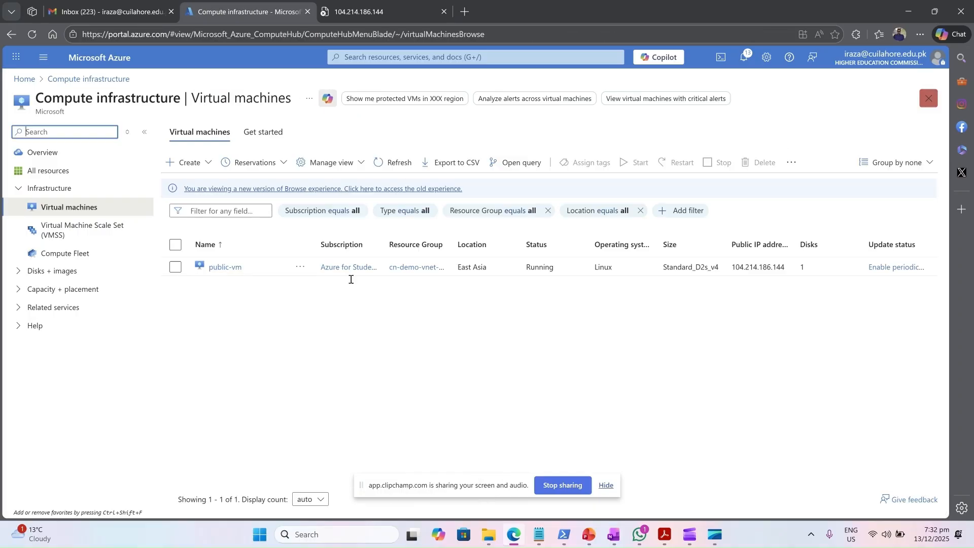
# Step: Start a new inbound port rule for the network security group public-vm-nsg in public-vm's network settings
pyautogui.click(225, 268)
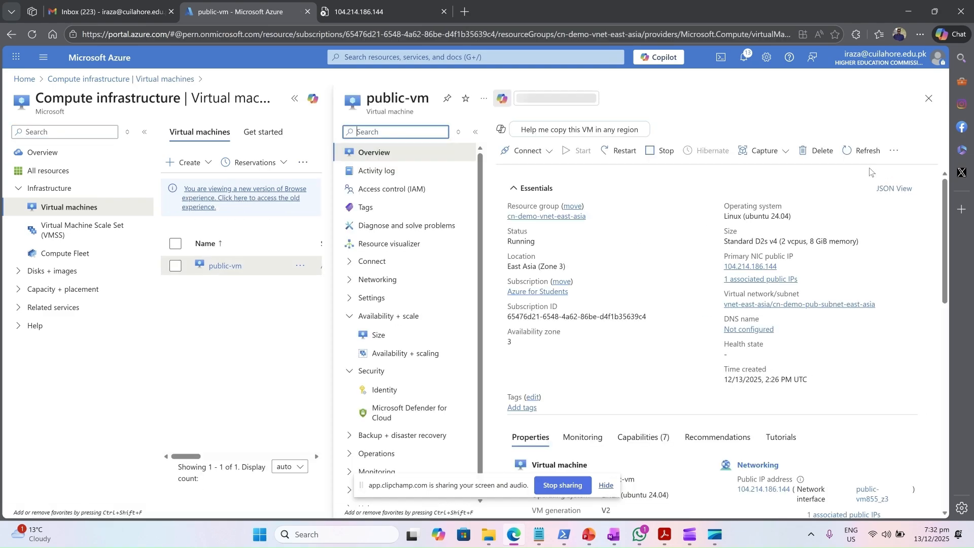
pyautogui.click(350, 304)
pyautogui.click(349, 302)
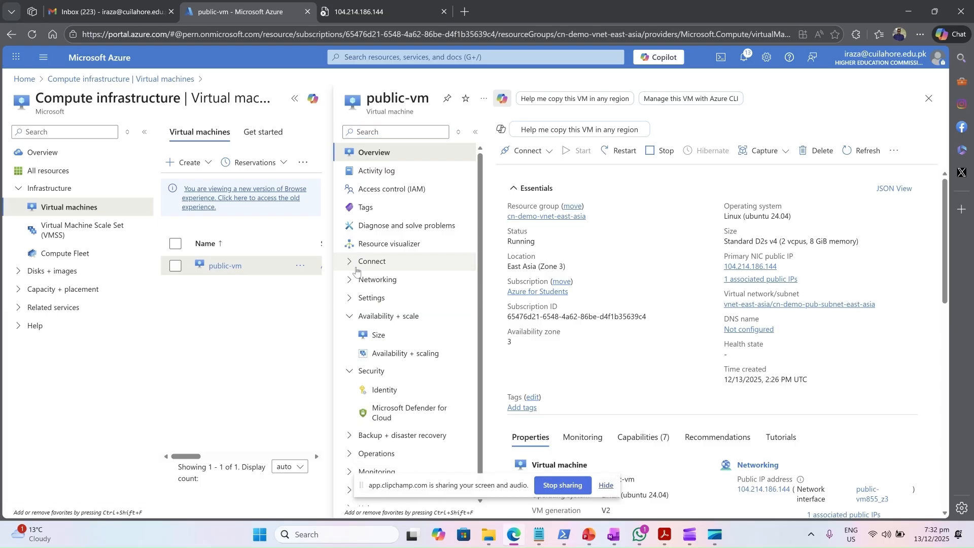
pyautogui.click(351, 281)
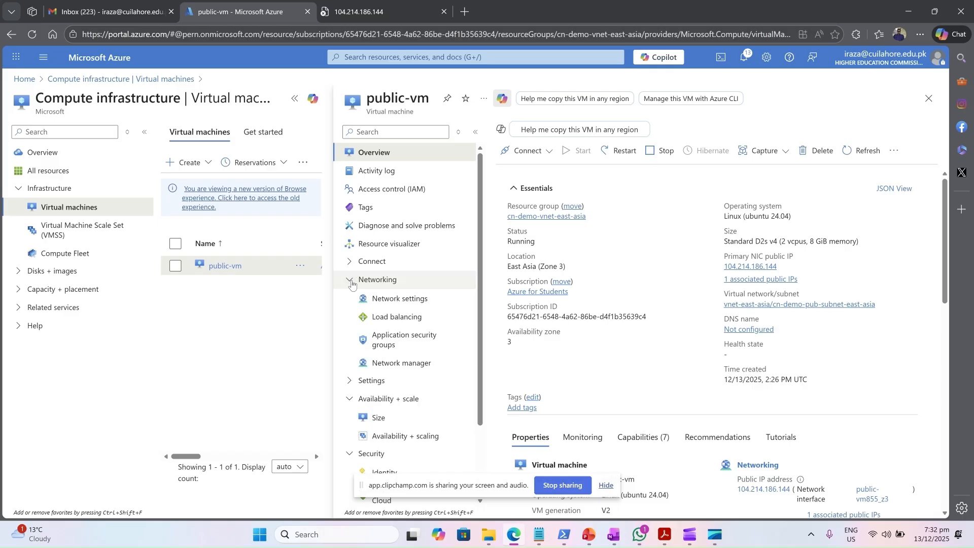
pyautogui.click(384, 299)
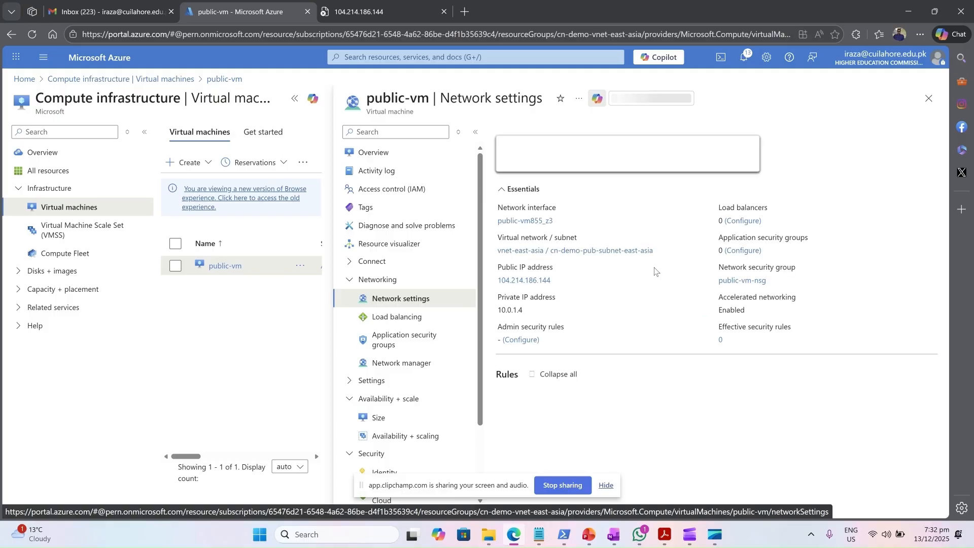
pyautogui.scroll(-5, 654, 272)
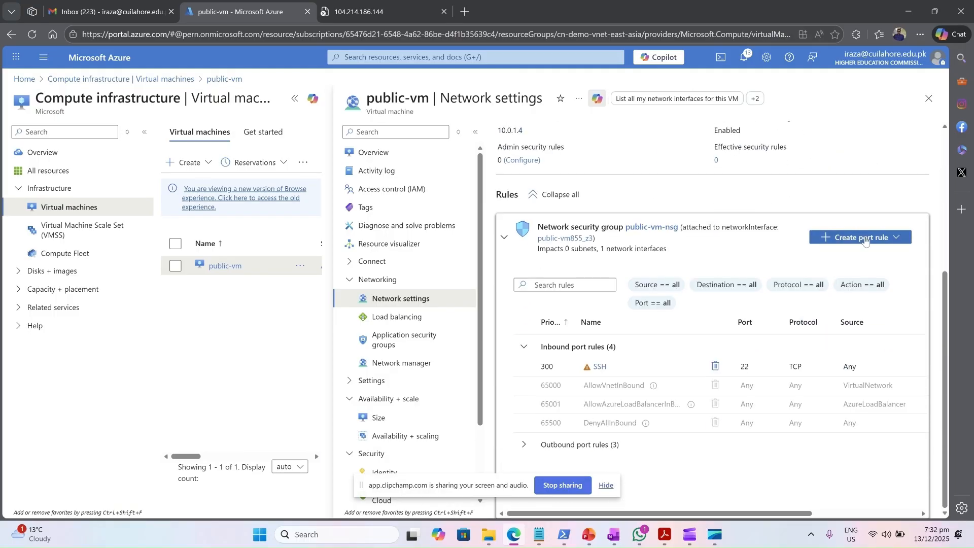
pyautogui.click(865, 240)
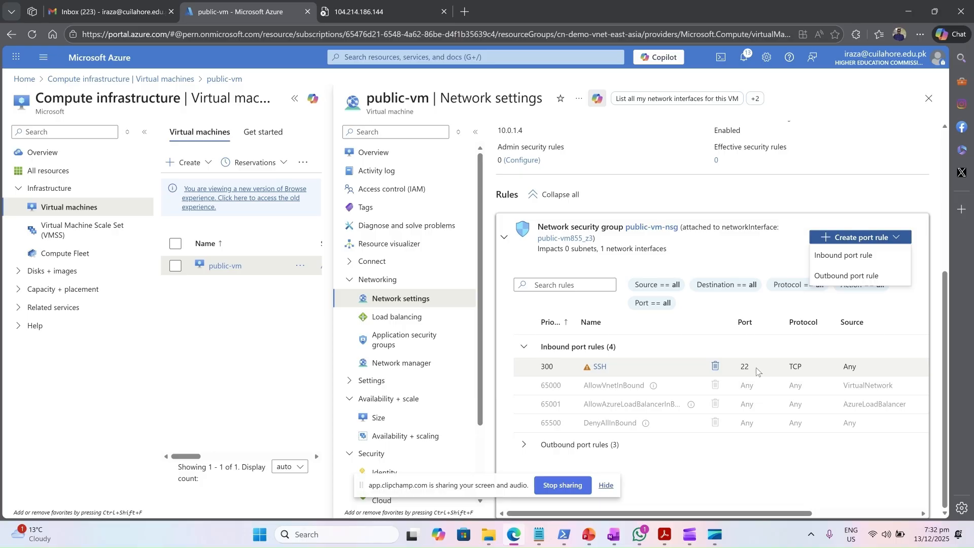
pyautogui.click(868, 257)
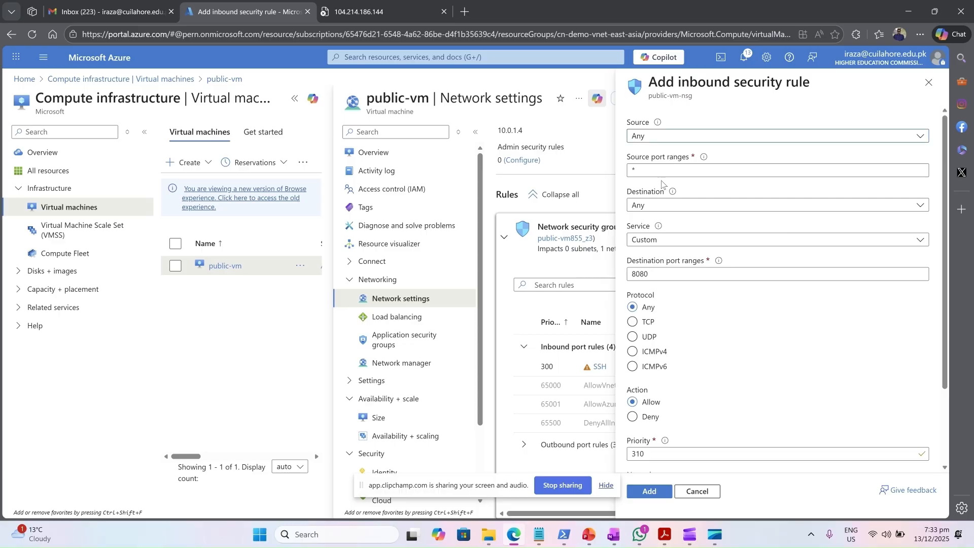
# Step: Set the inbound security rule's destination to Any and its service to HTTP
pyautogui.click(661, 208)
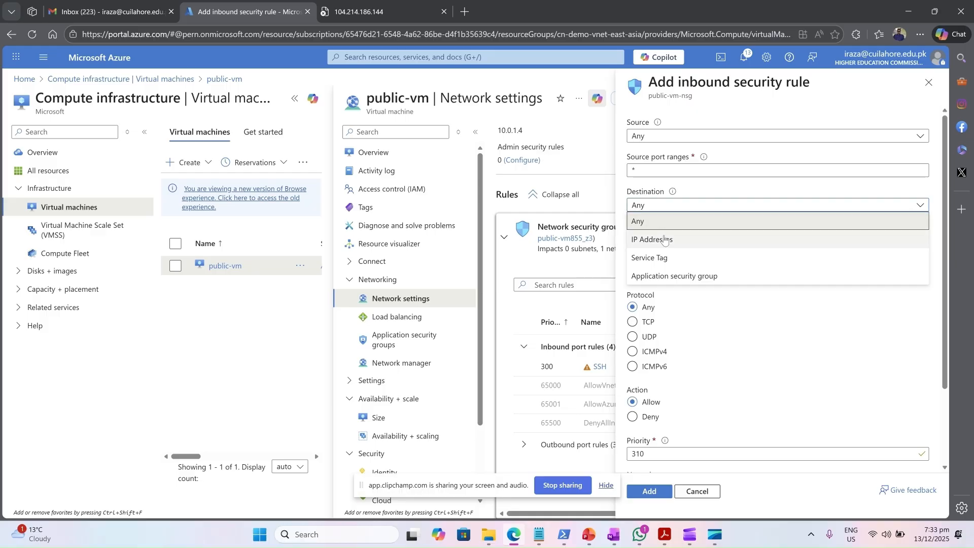
pyautogui.click(673, 221)
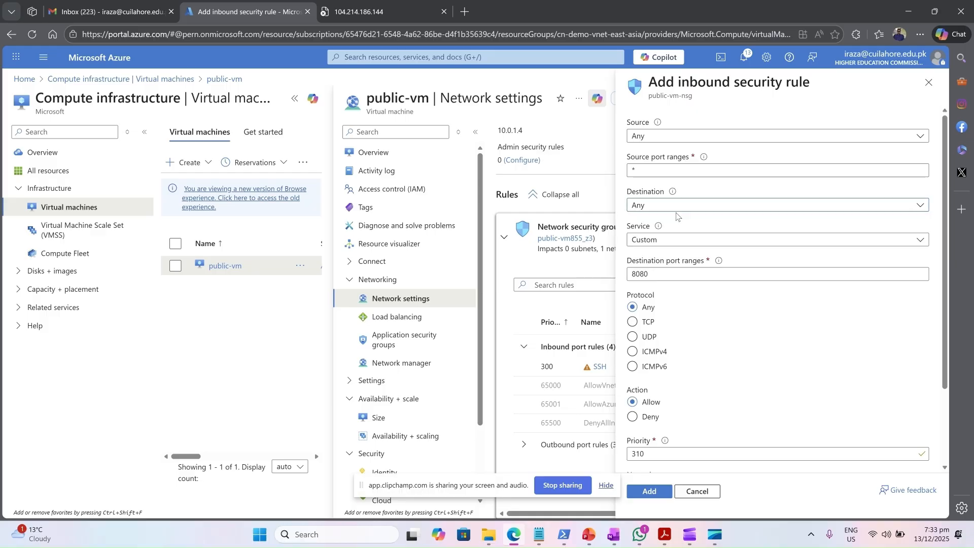
pyautogui.click(667, 243)
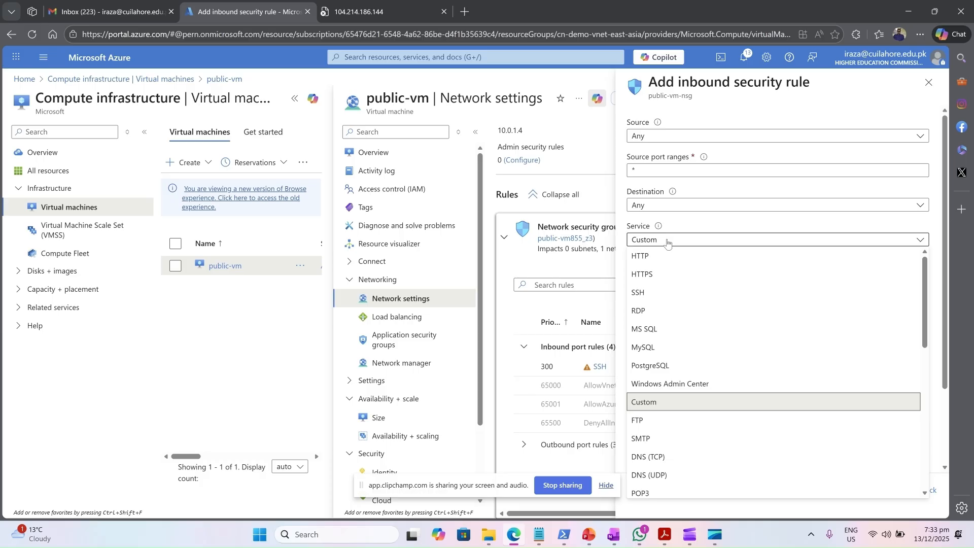
pyautogui.click(658, 261)
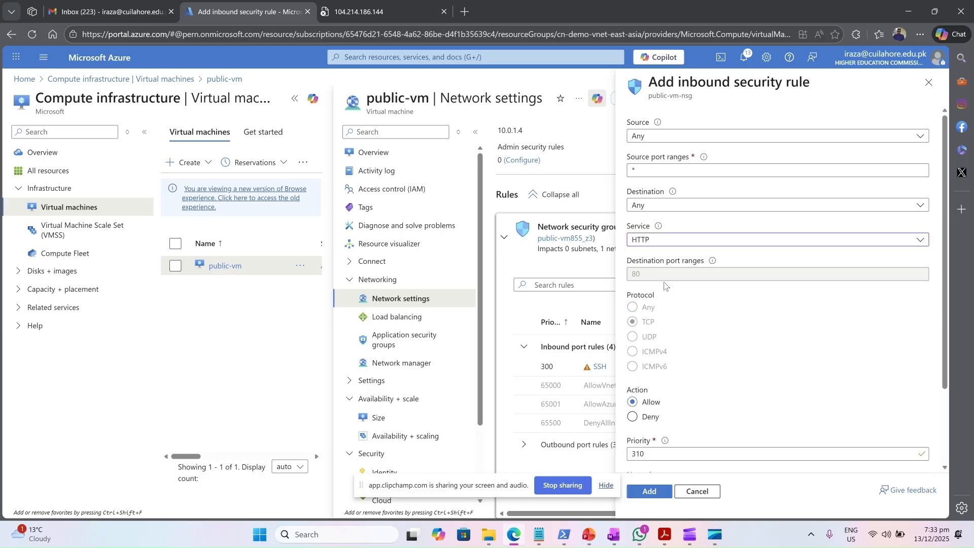
pyautogui.scroll(-1, 694, 350)
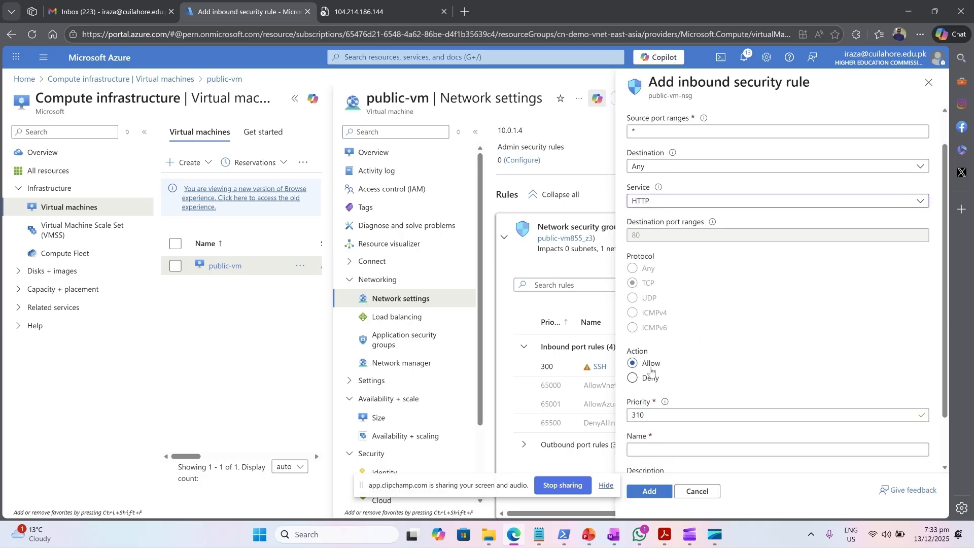
# Step: Give the inbound rule priority 100 and the name allow-http, and add it to the security group
pyautogui.click(646, 419)
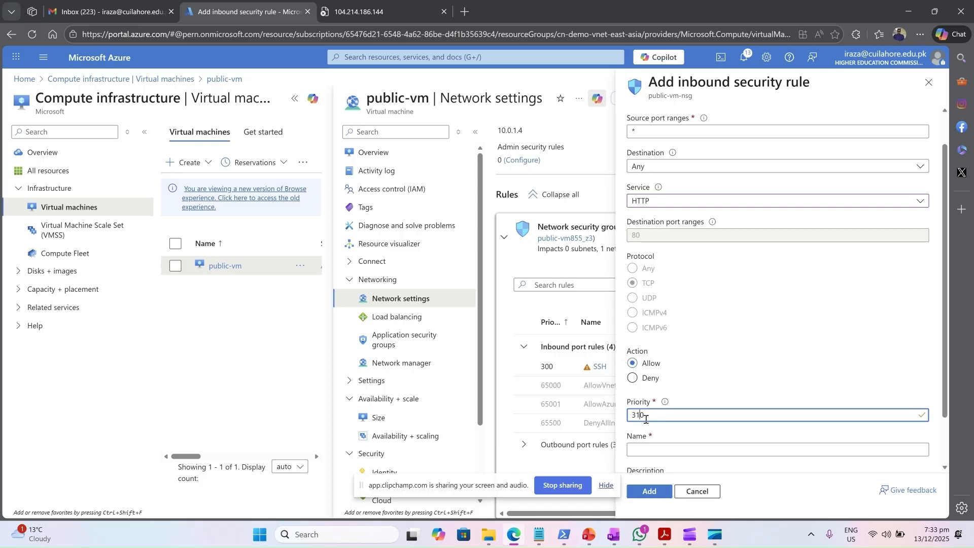
pyautogui.press('BackSpace')
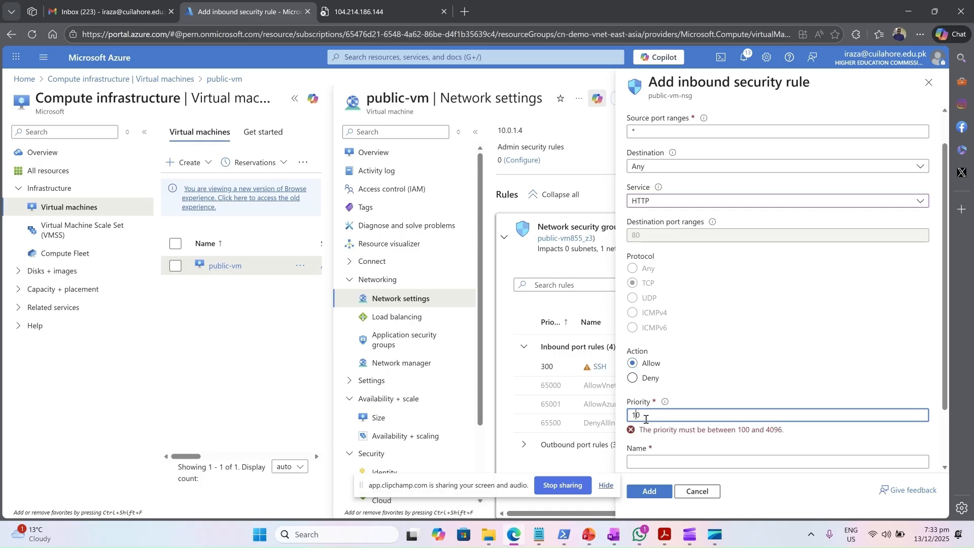
pyautogui.write('0')
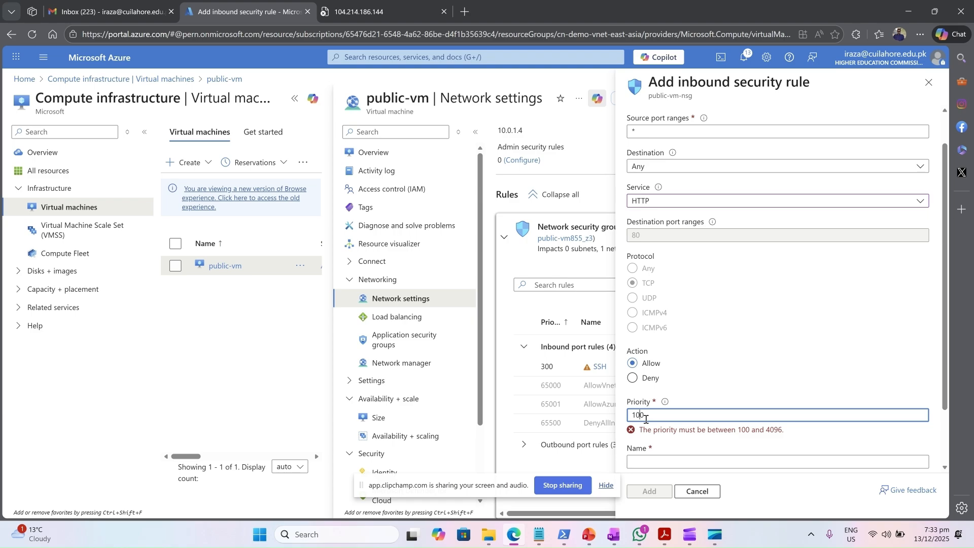
pyautogui.scroll(-2, 762, 374)
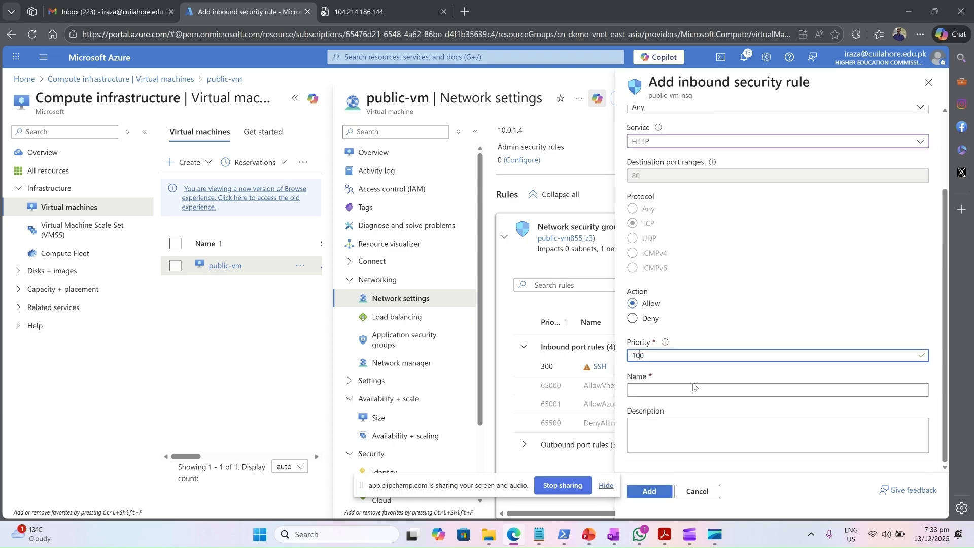
pyautogui.click(685, 393)
pyautogui.write('allow')
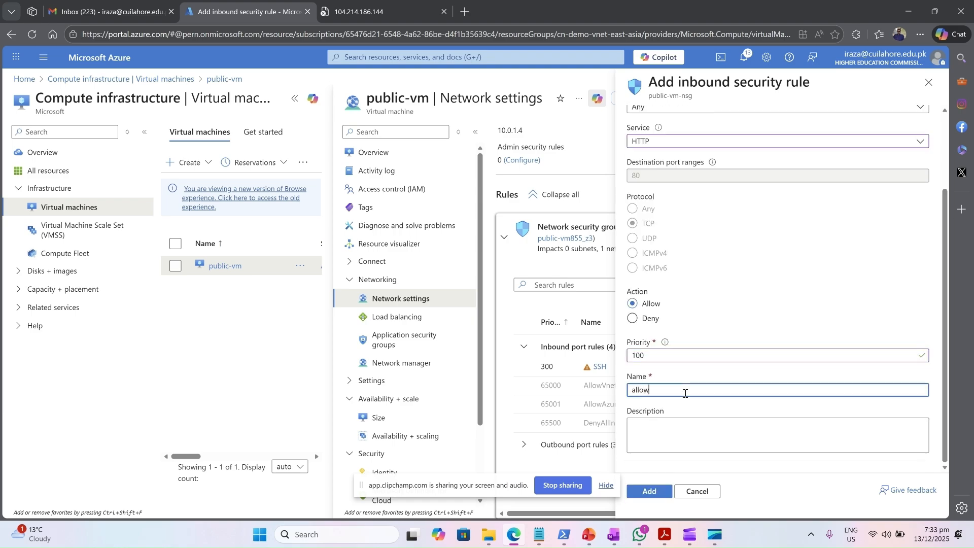
pyautogui.write('-http')
pyautogui.click(651, 491)
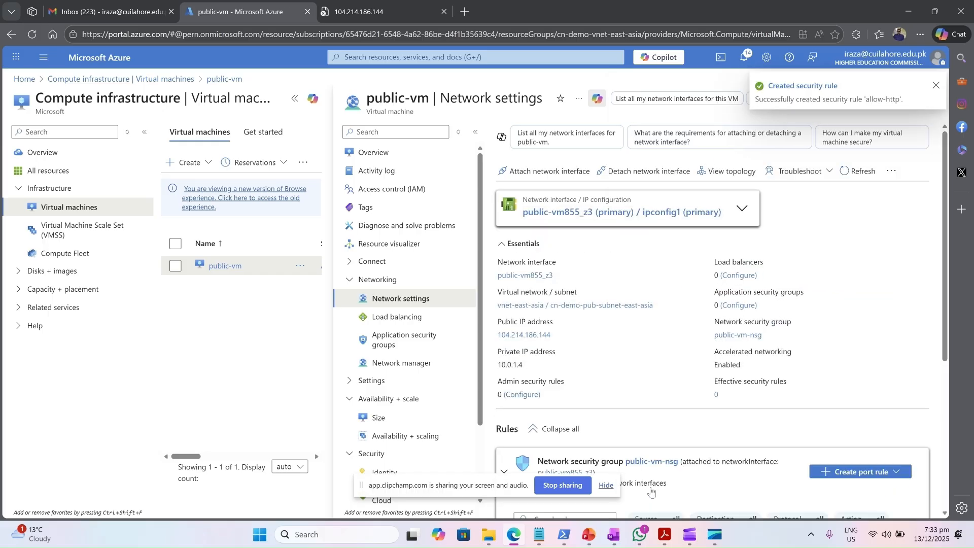
# Step: Reload the web page at public-vm's public IP address, and return to the portal's virtual machines list
pyautogui.click(386, 8)
pyautogui.click(33, 37)
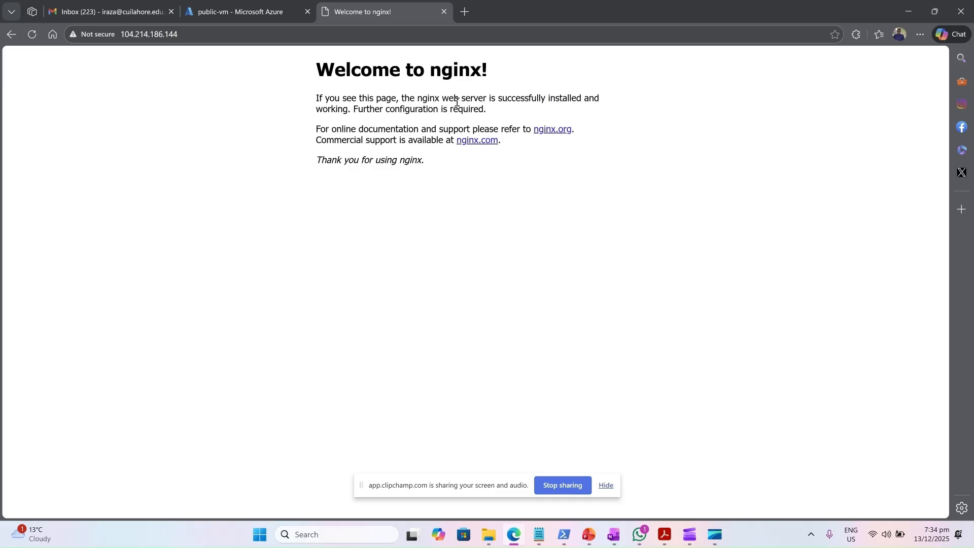
pyautogui.click(231, 12)
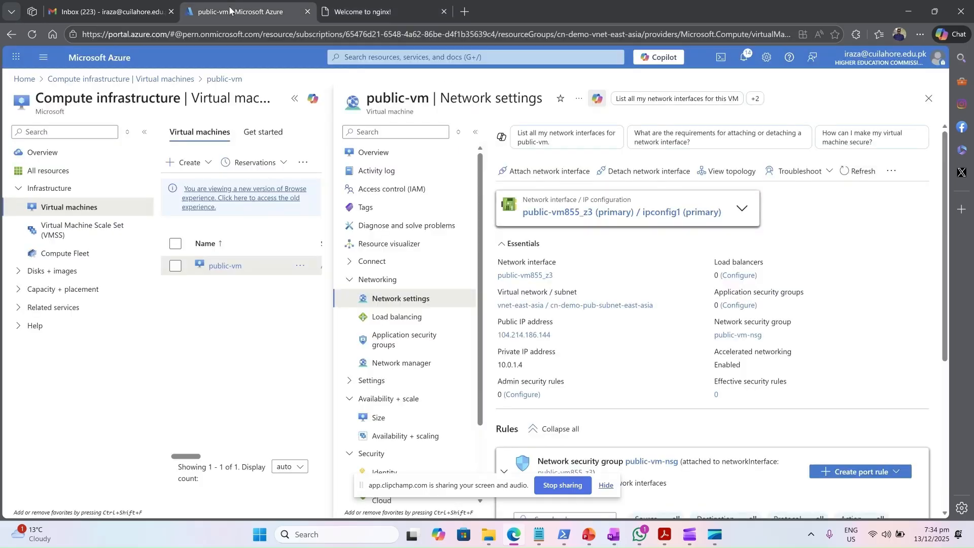
pyautogui.click(936, 107)
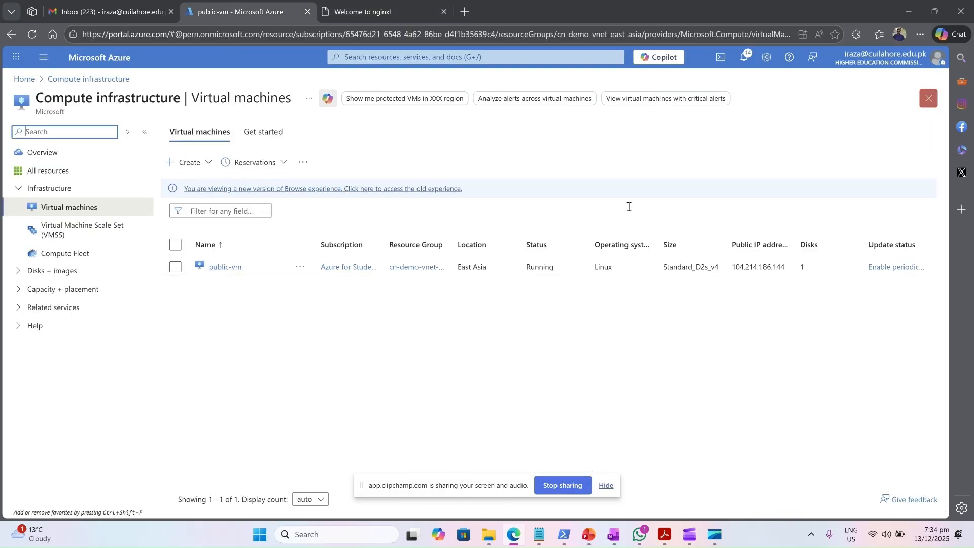
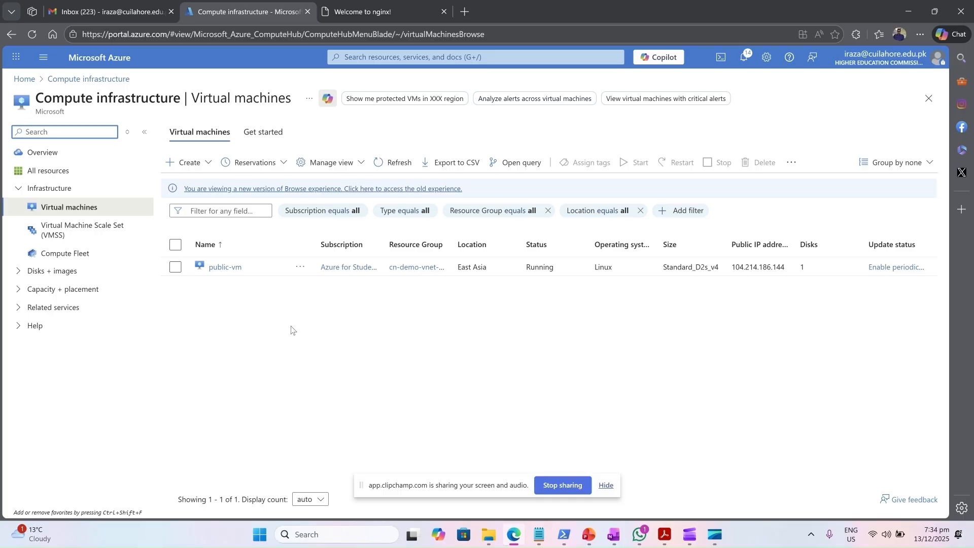
# Step: Start creating a virtual machine named private-vm in the resource group cn-demo-vnet-east-asia
pyautogui.click(188, 162)
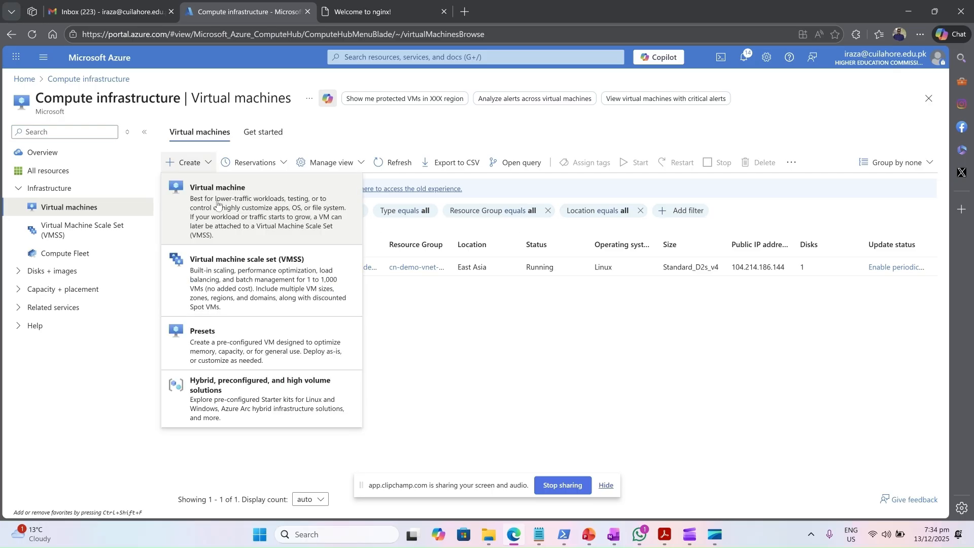
pyautogui.click(217, 203)
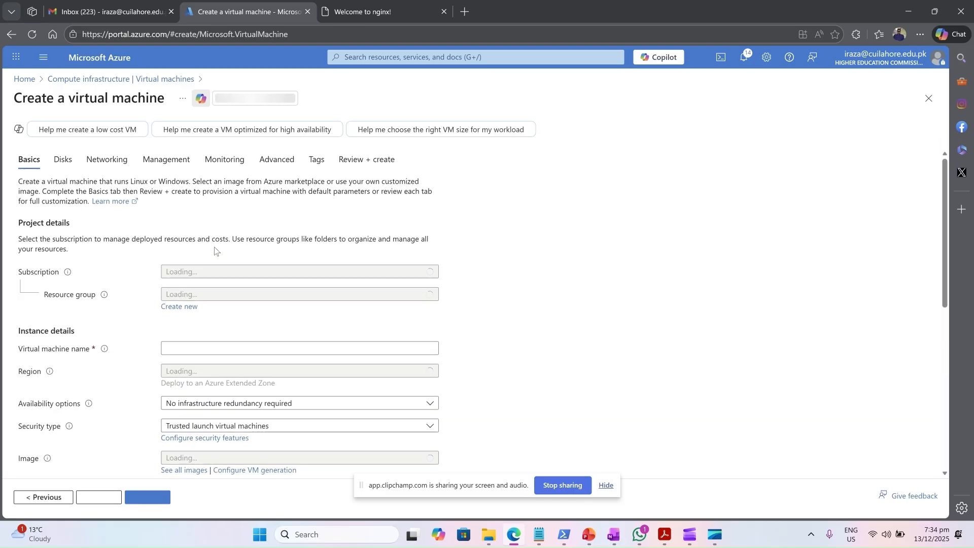
pyautogui.click(247, 337)
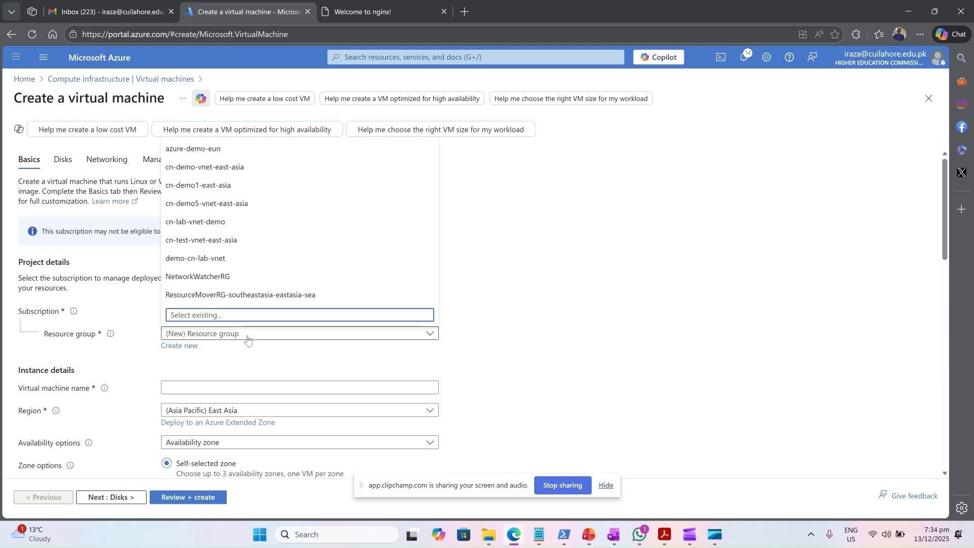
pyautogui.click(262, 171)
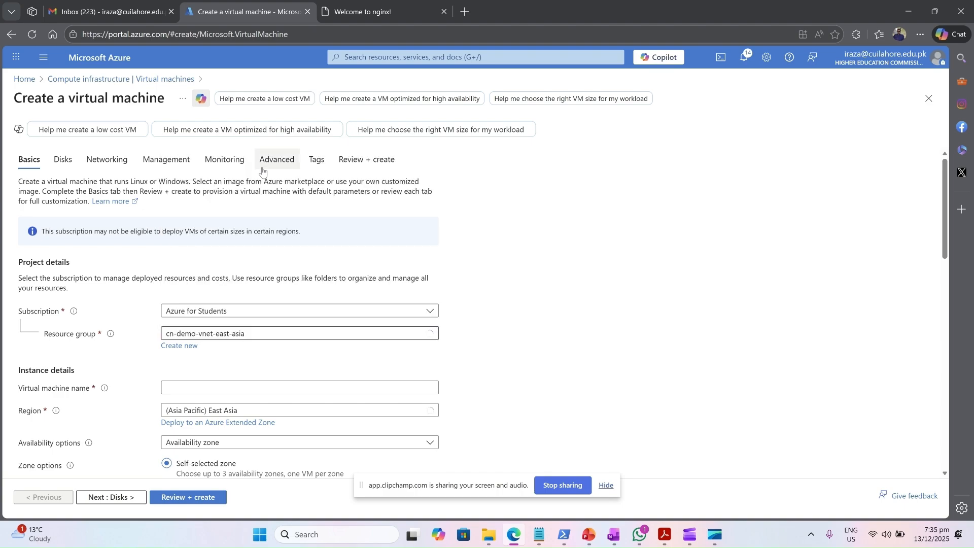
pyautogui.scroll(-2, 341, 342)
pyautogui.click(234, 268)
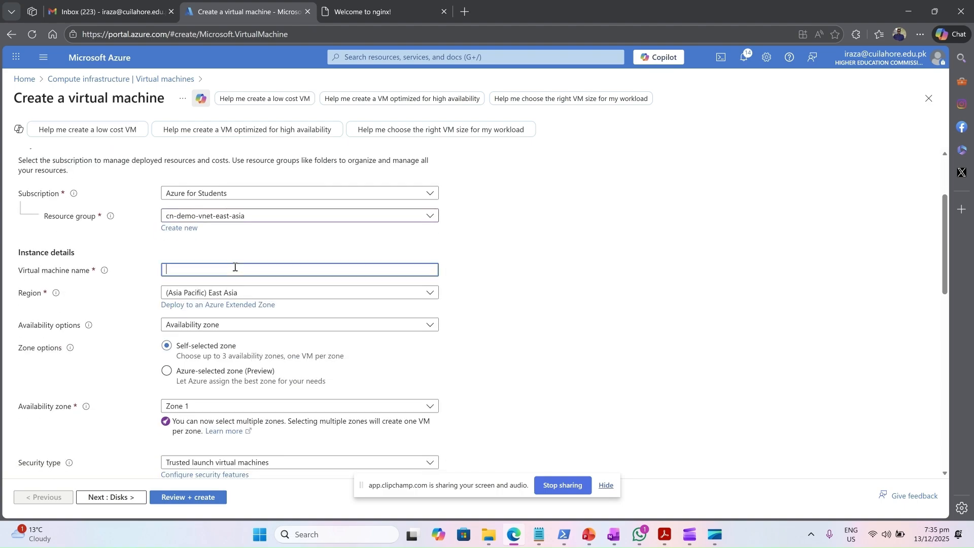
pyautogui.write('pri')
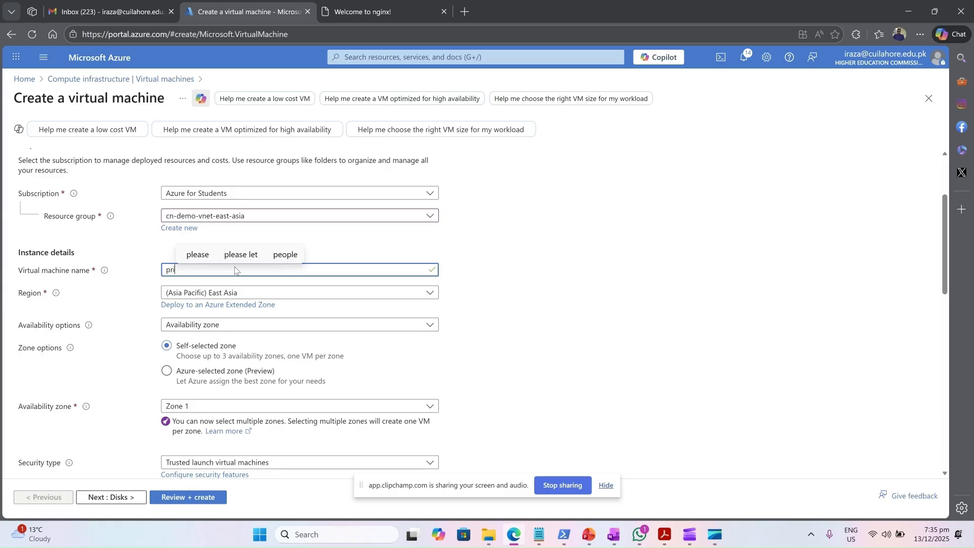
pyautogui.write('vate-vm')
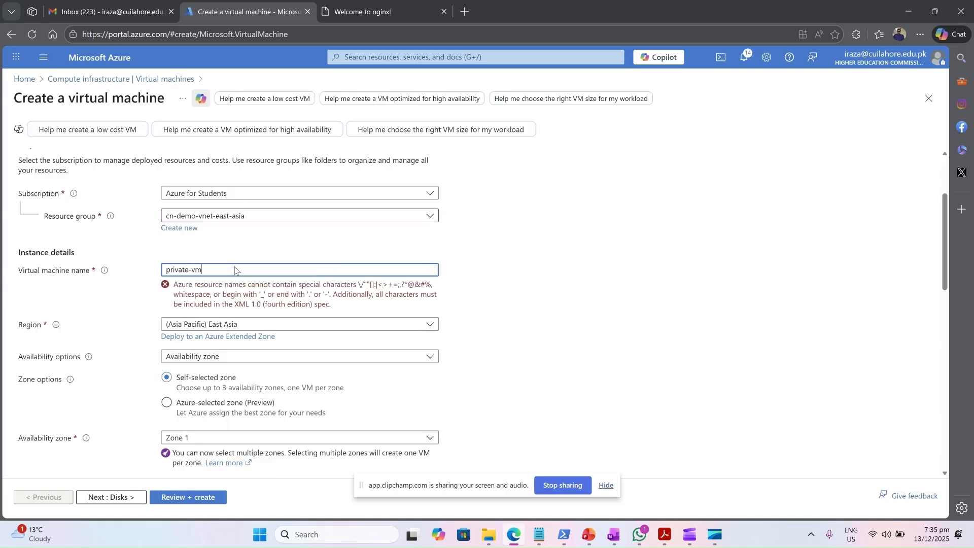
# Step: Set private-vm's availability zone to Zone 3 only, deselecting Zone 1
pyautogui.scroll(-3, 472, 289)
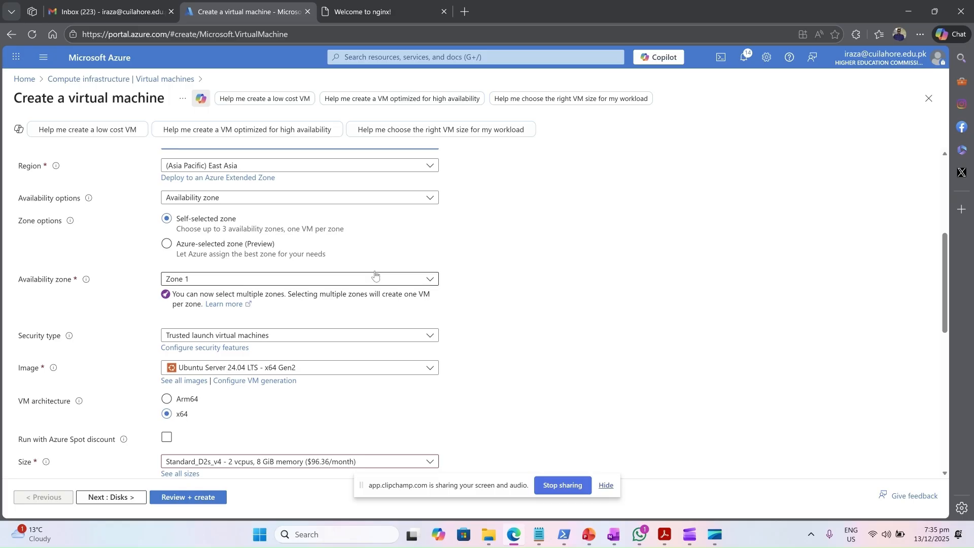
pyautogui.click(332, 279)
pyautogui.click(242, 331)
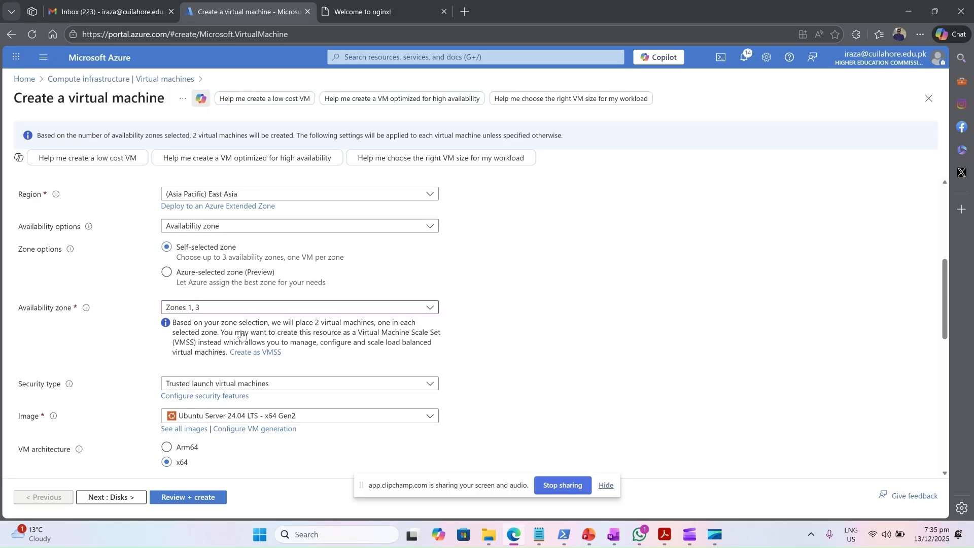
pyautogui.click(185, 308)
pyautogui.click(170, 323)
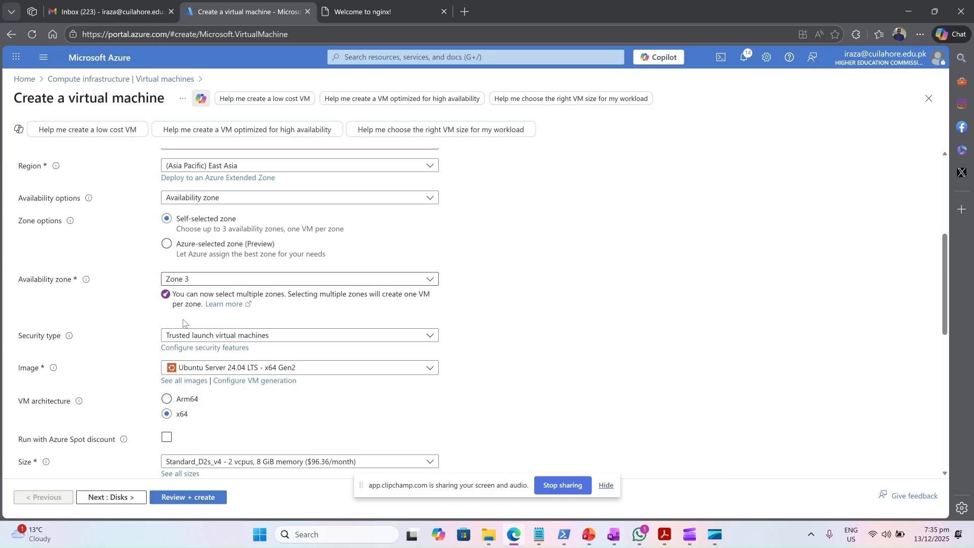
# Step: Keep the remaining basic and disk settings at their defaults and proceed to private-vm's networking settings
pyautogui.scroll(-2, 519, 397)
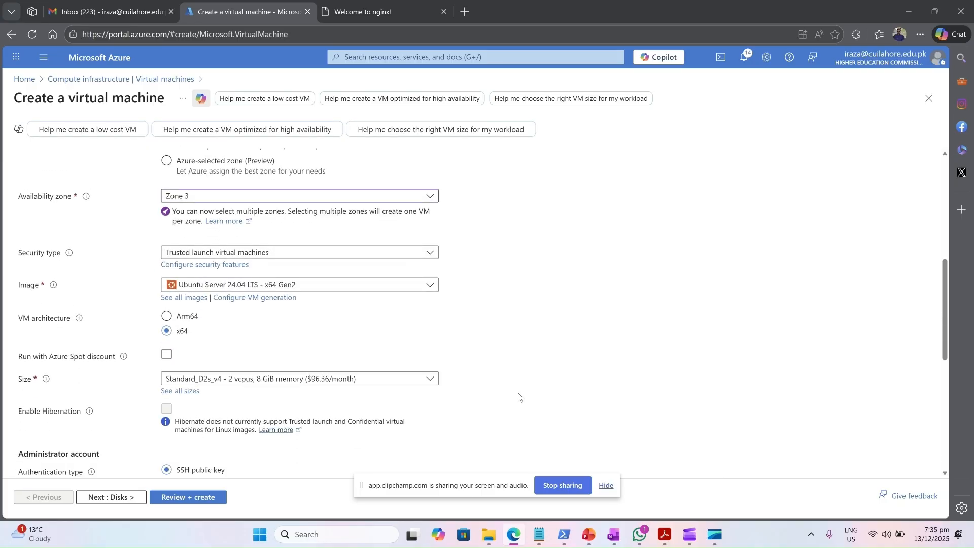
pyautogui.scroll(-2, 518, 396)
pyautogui.scroll(-2, 256, 371)
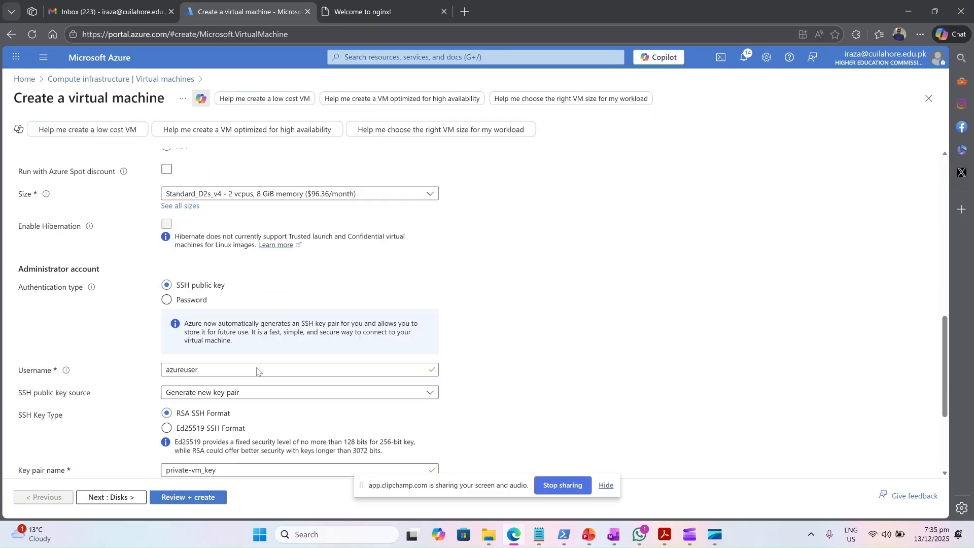
pyautogui.scroll(-2, 257, 371)
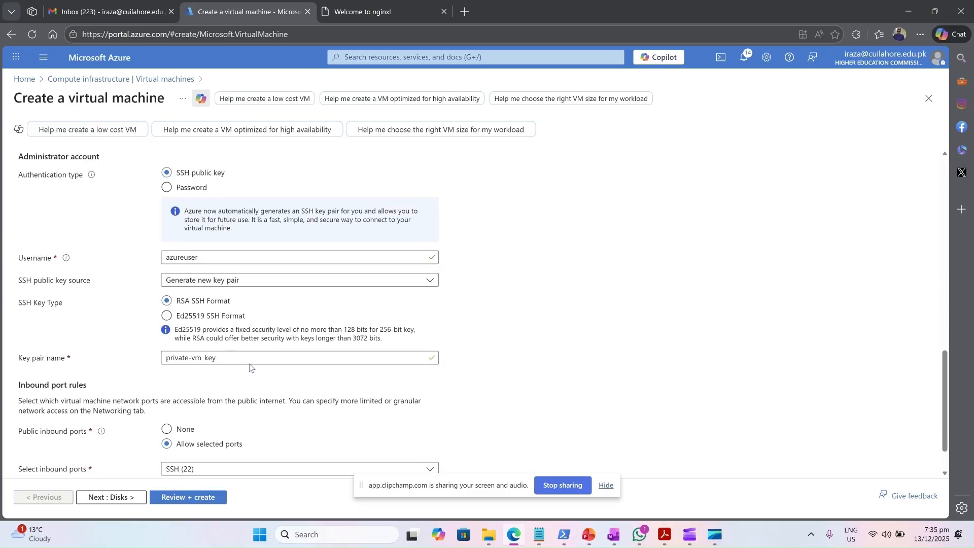
pyautogui.scroll(-1, 272, 292)
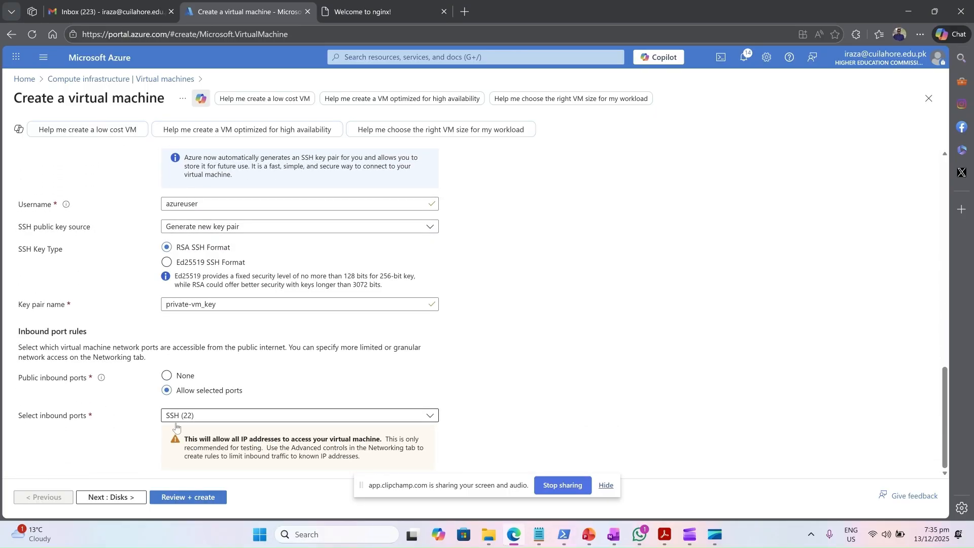
pyautogui.click(112, 498)
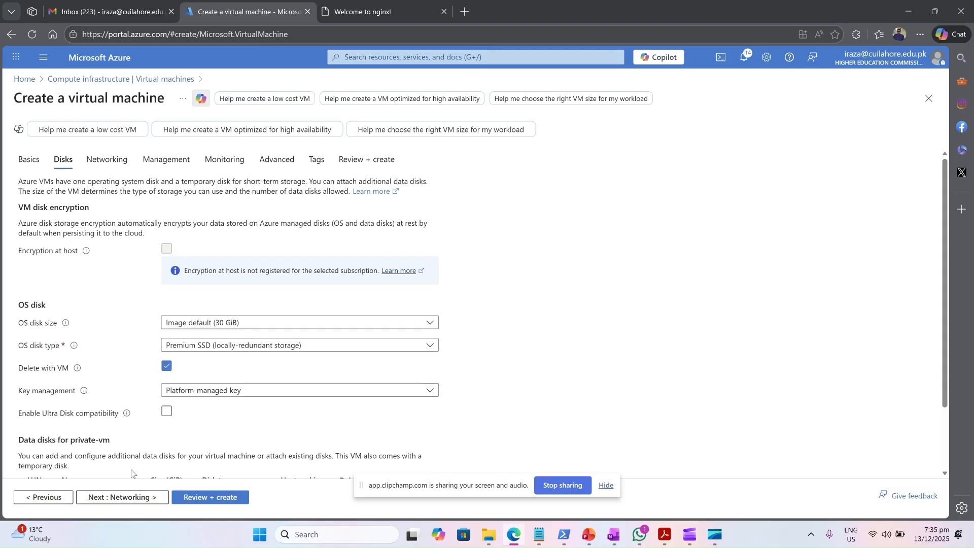
pyautogui.click(125, 500)
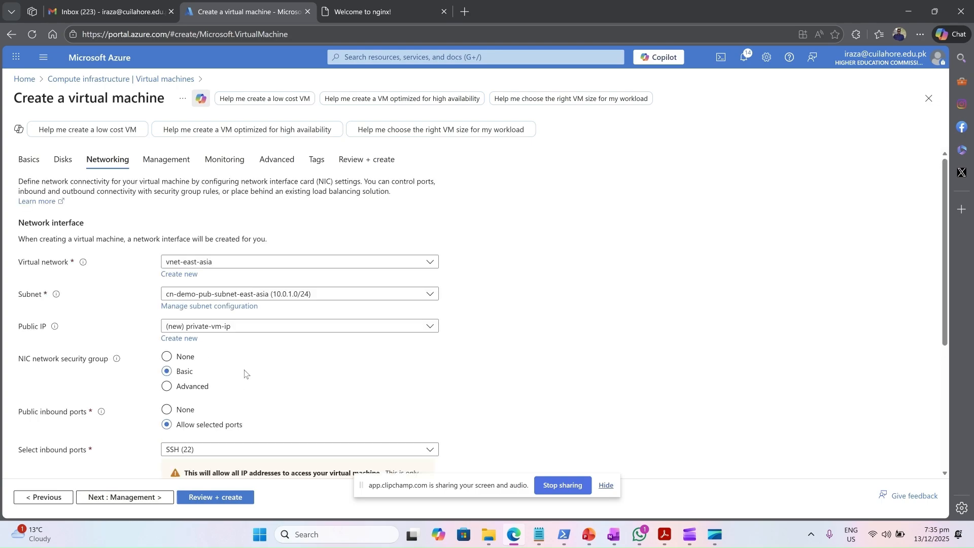
# Step: Place private-vm in the subnet cn-demo-pvt-subnet-east-asia (10.0.2.0/24) and set its public IP to None
pyautogui.scroll(-1, 245, 373)
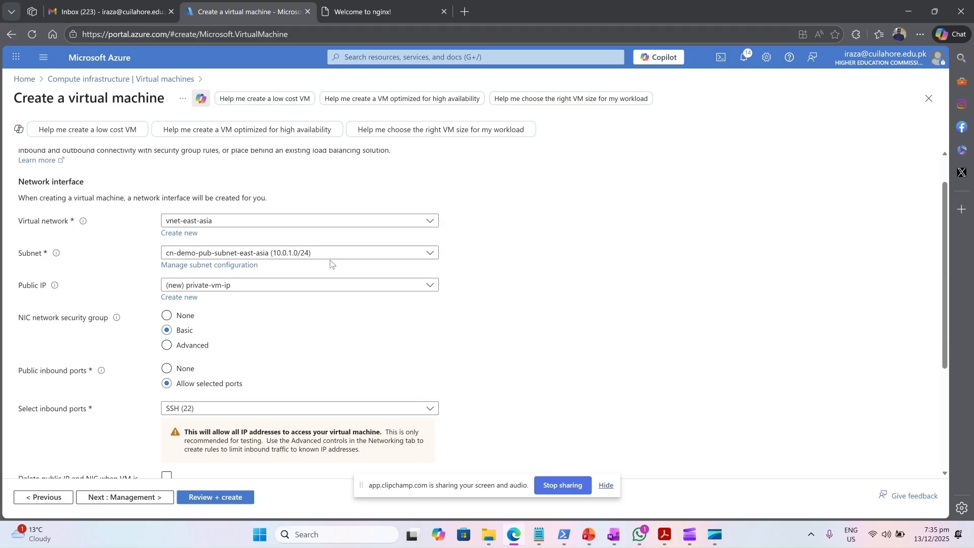
pyautogui.click(360, 252)
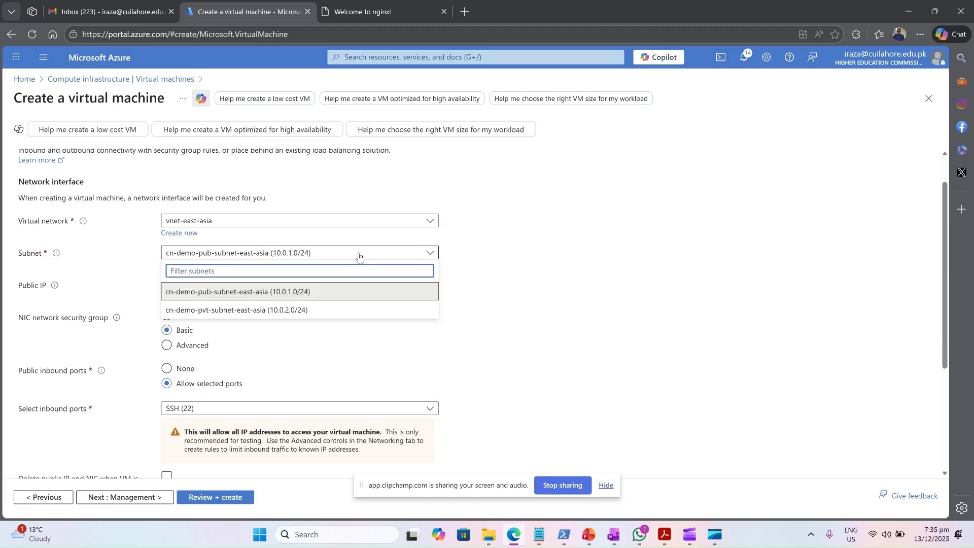
pyautogui.click(299, 311)
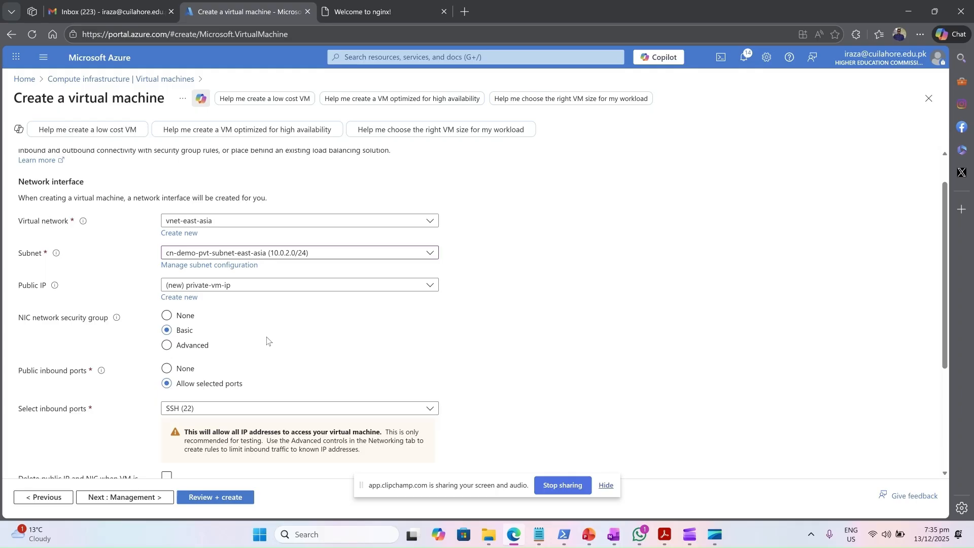
pyautogui.click(244, 288)
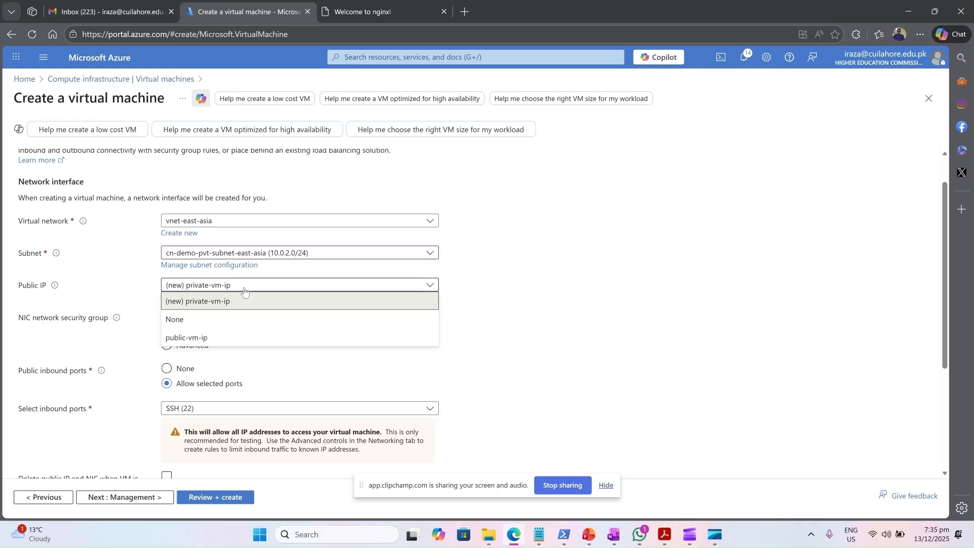
pyautogui.click(223, 320)
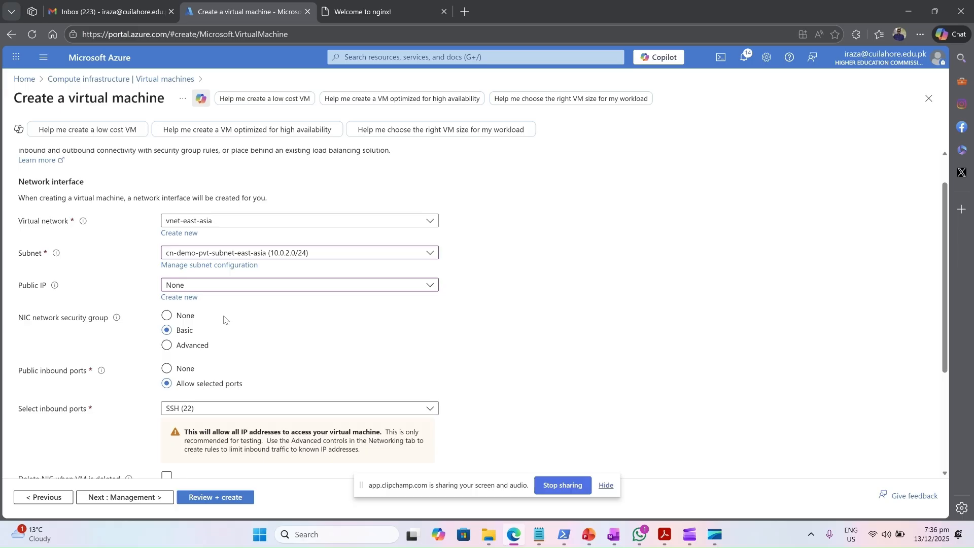
# Step: Keep the remaining networking, management, monitoring, advanced and tag defaults, and proceed to the final review of private-vm
pyautogui.scroll(-3, 224, 319)
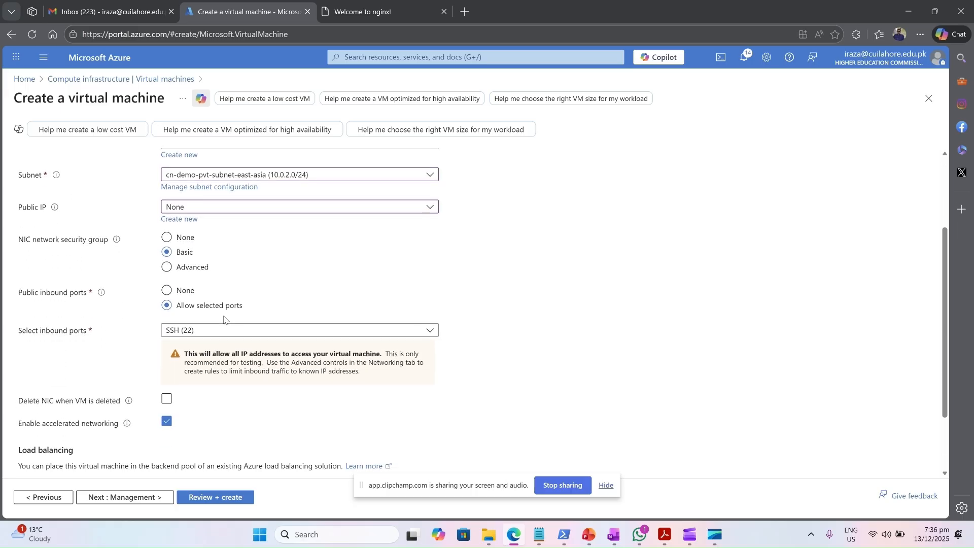
pyautogui.scroll(-1, 224, 319)
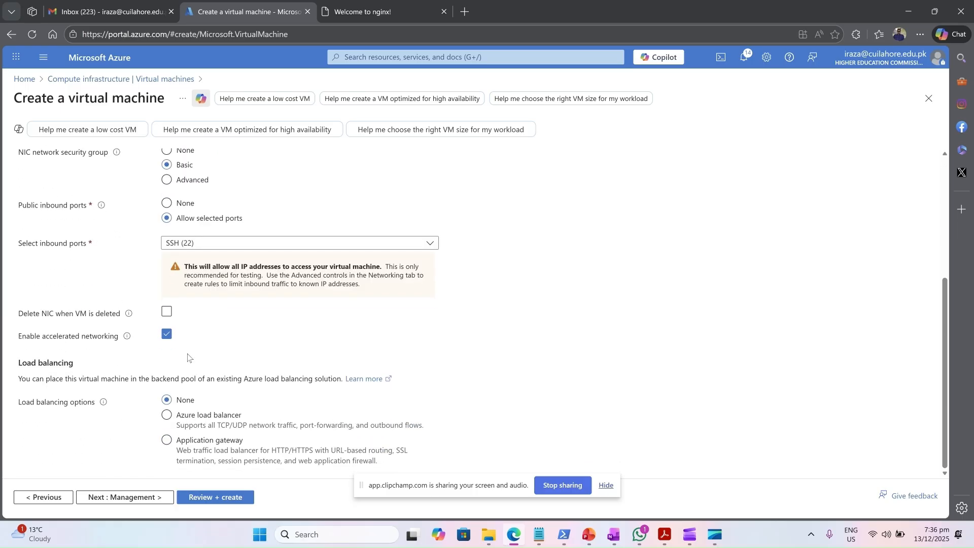
pyautogui.click(141, 501)
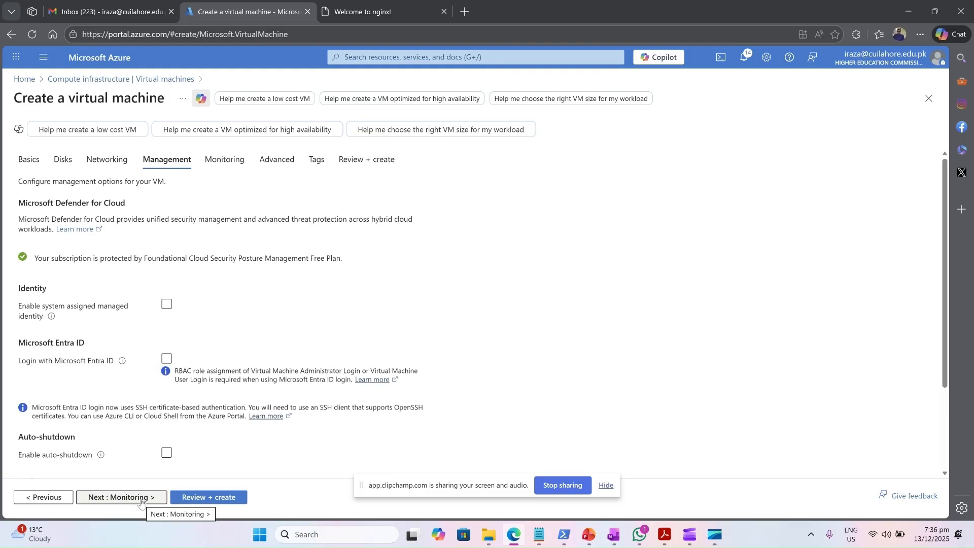
pyautogui.click(141, 501)
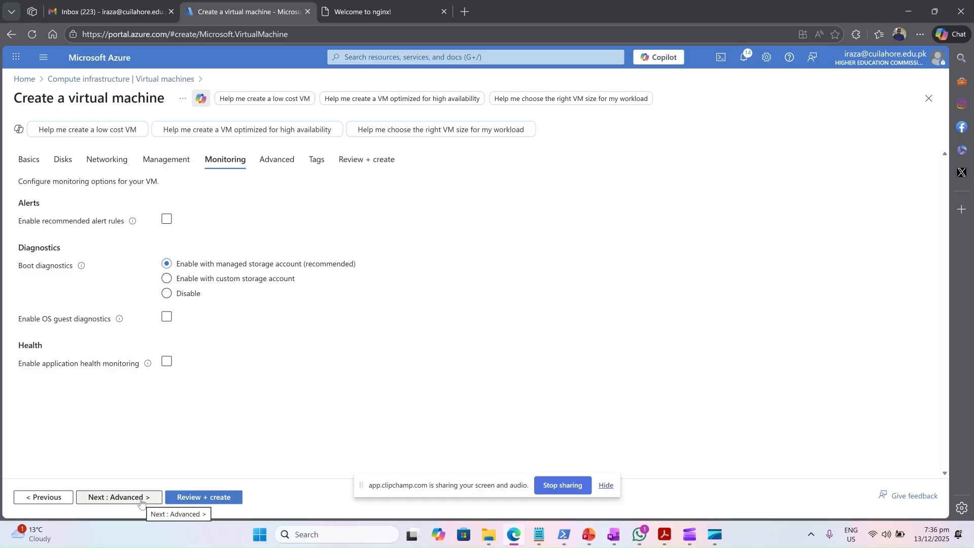
pyautogui.click(141, 501)
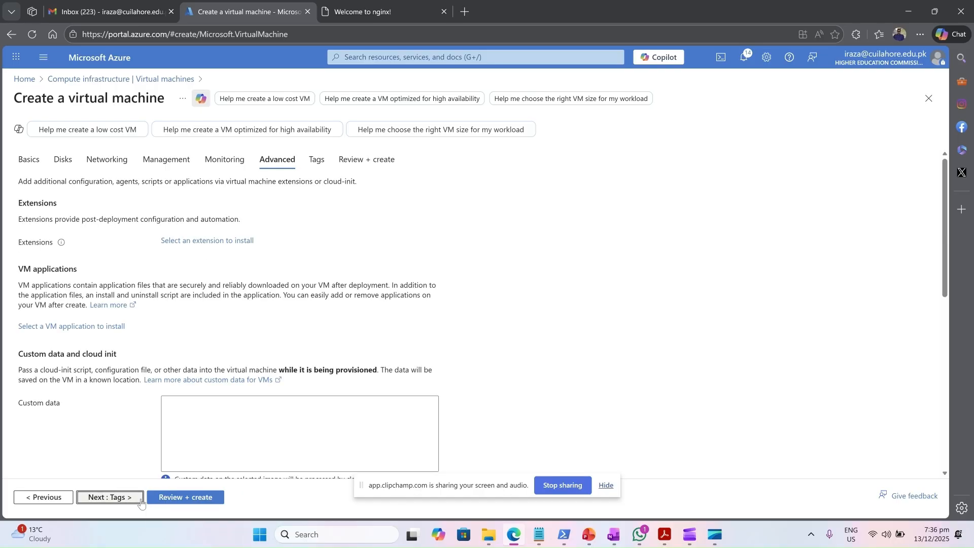
pyautogui.scroll(-3, 200, 321)
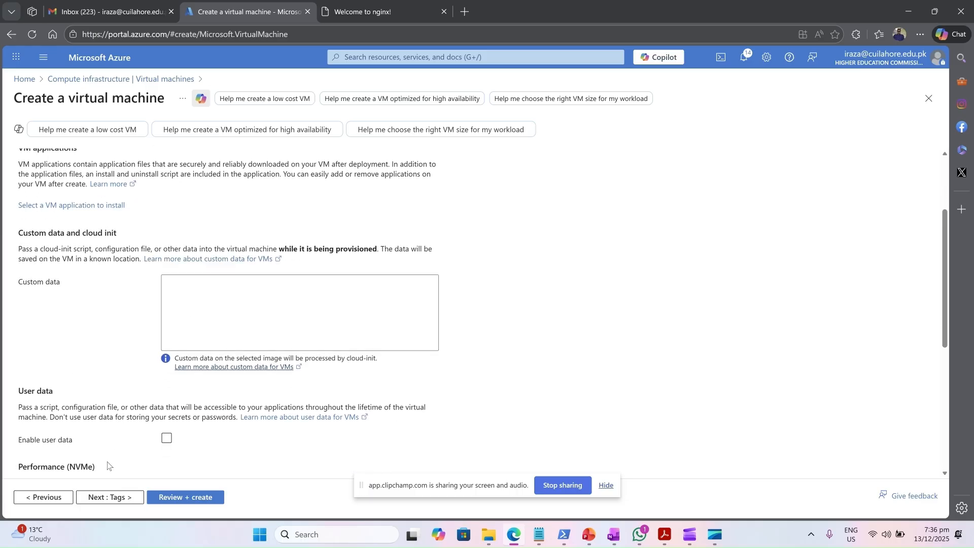
pyautogui.click(112, 499)
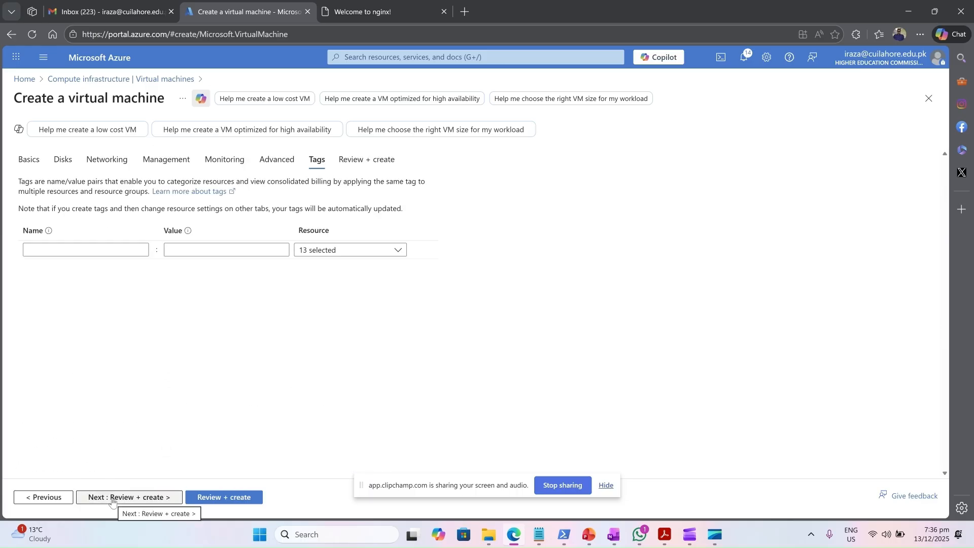
pyautogui.click(112, 498)
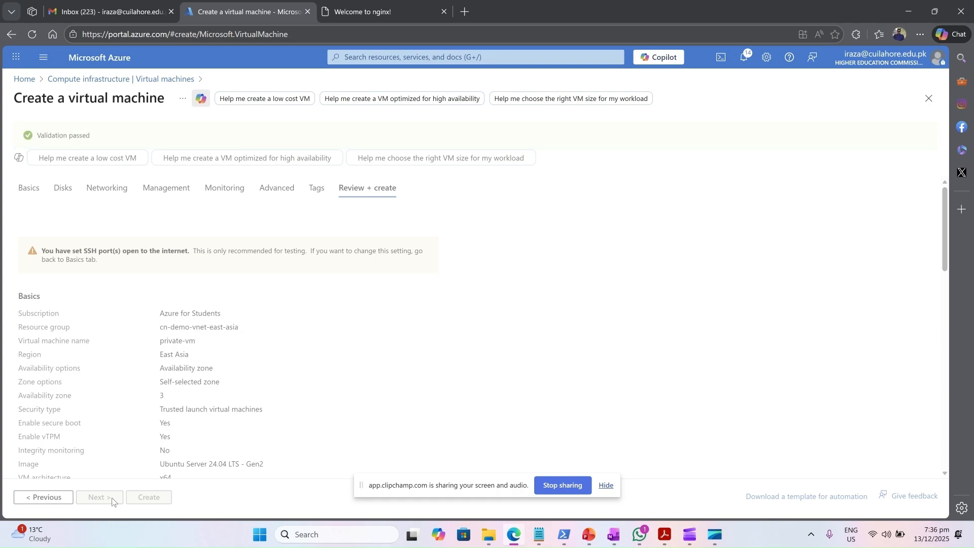
# Step: Create private-vm with a new key pair and save the private key as private-vm_key in the Downloads folder
pyautogui.click(607, 486)
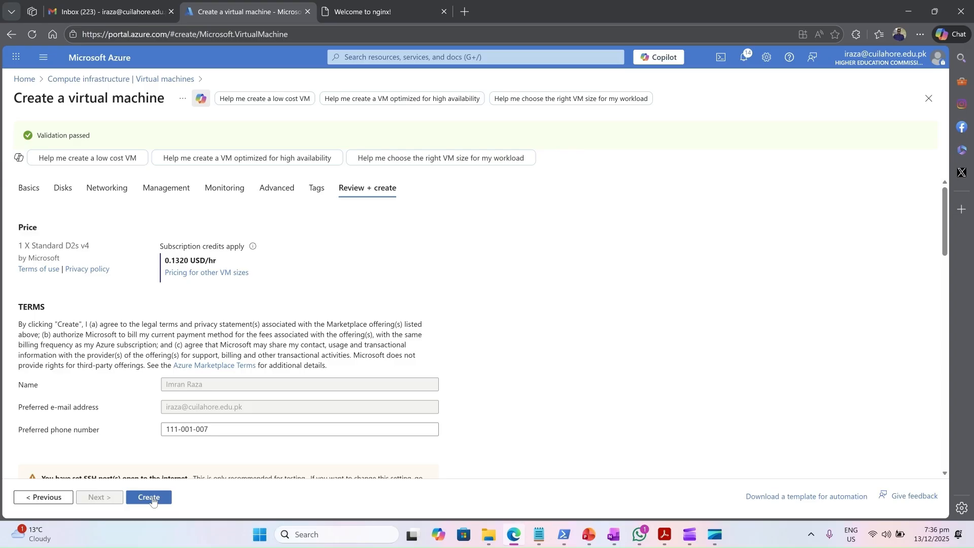
pyautogui.click(153, 499)
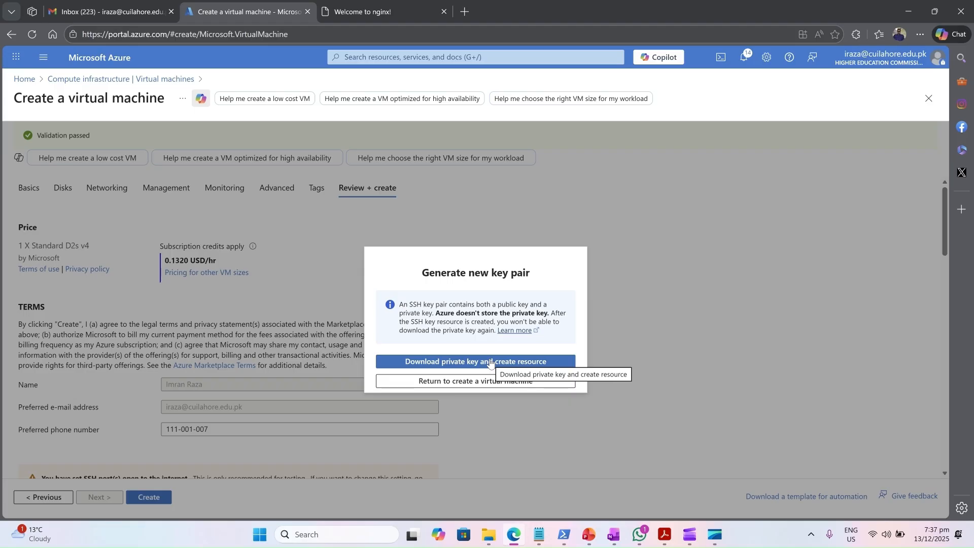
pyautogui.click(473, 363)
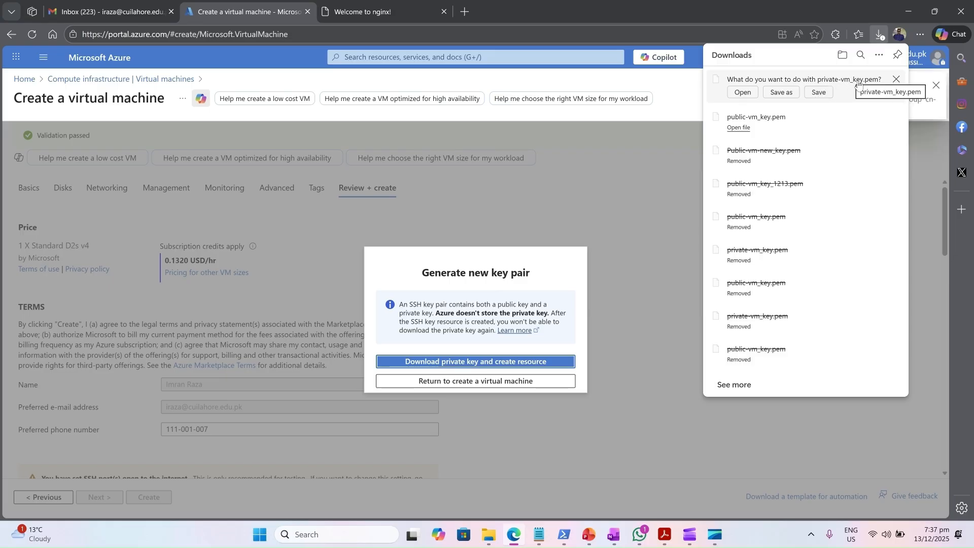
pyautogui.click(773, 95)
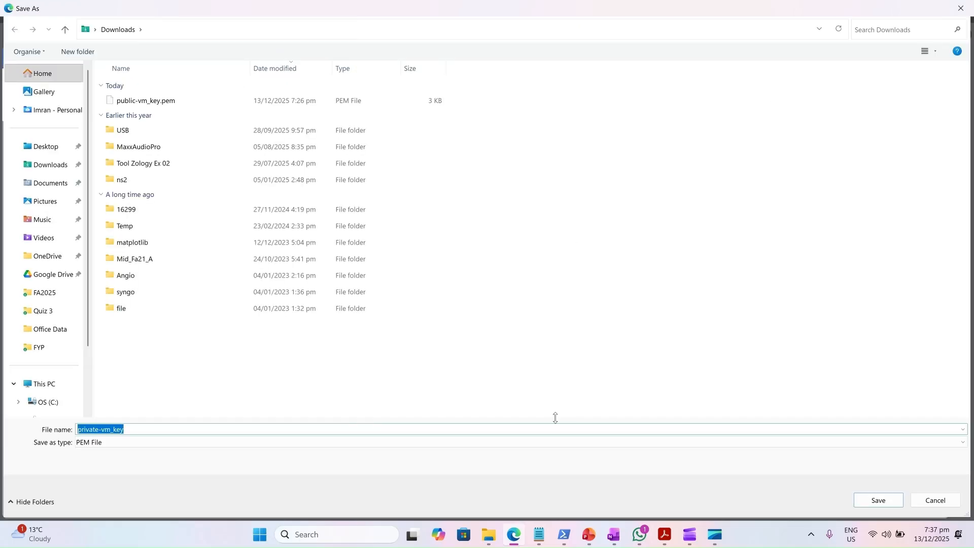
pyautogui.click(857, 494)
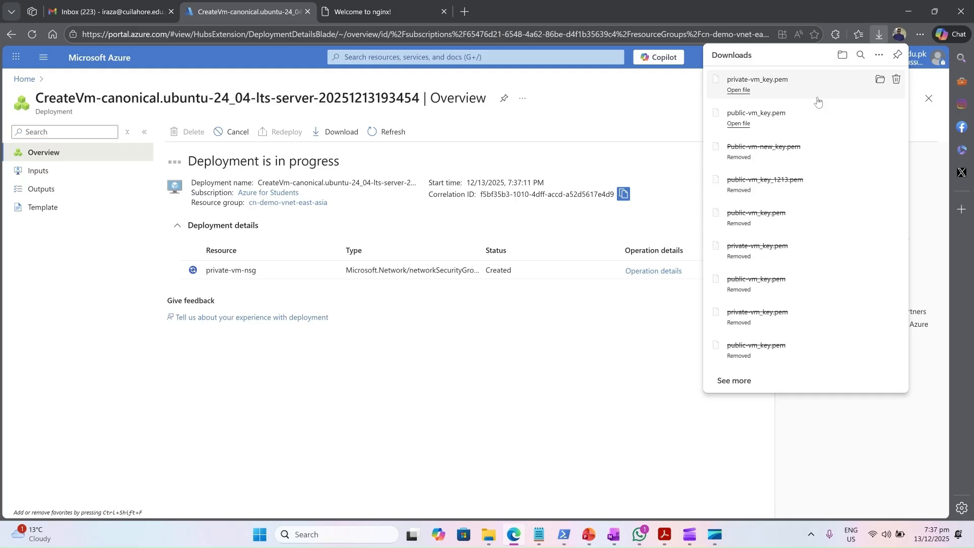
pyautogui.click(879, 34)
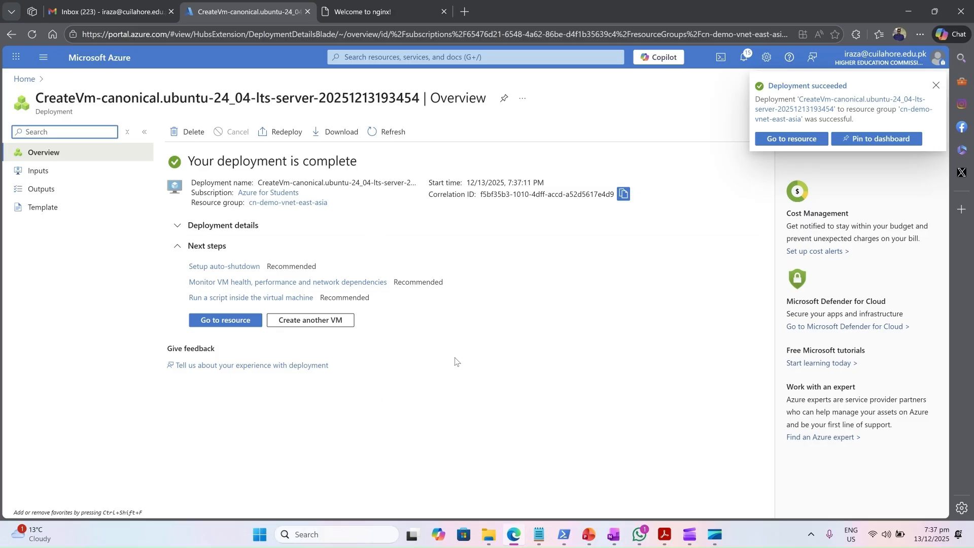
# Step: Go to the virtual machines list and open private-vm's overview to check its network details
pyautogui.click(374, 52)
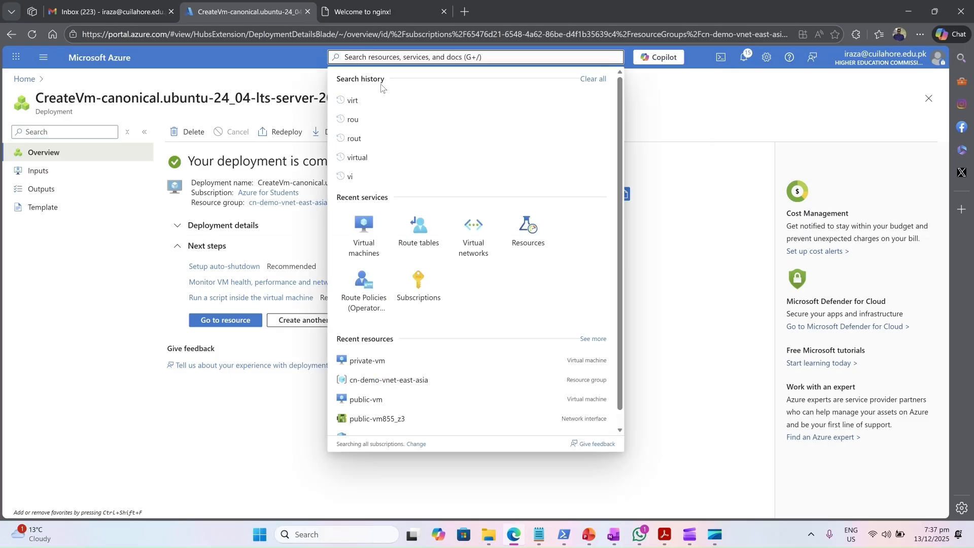
pyautogui.click(361, 228)
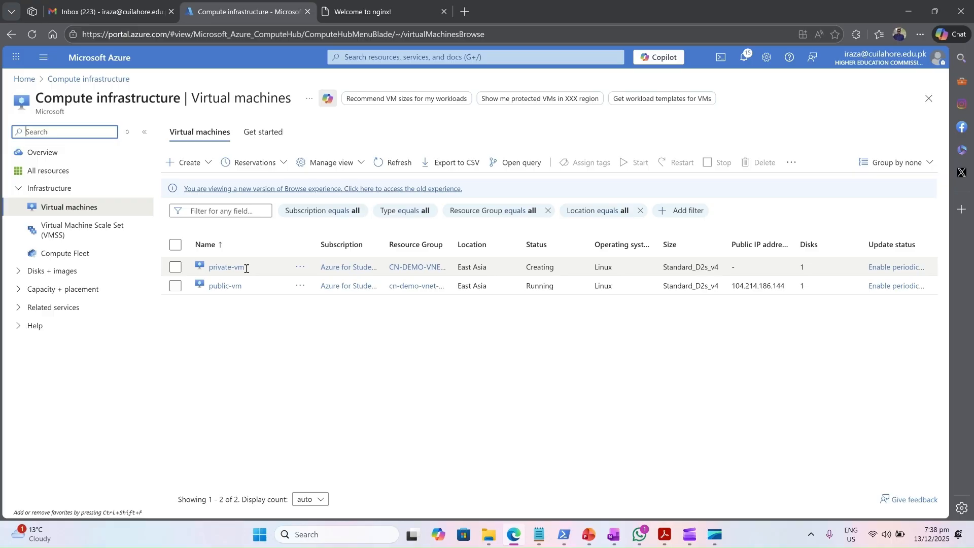
pyautogui.click(227, 267)
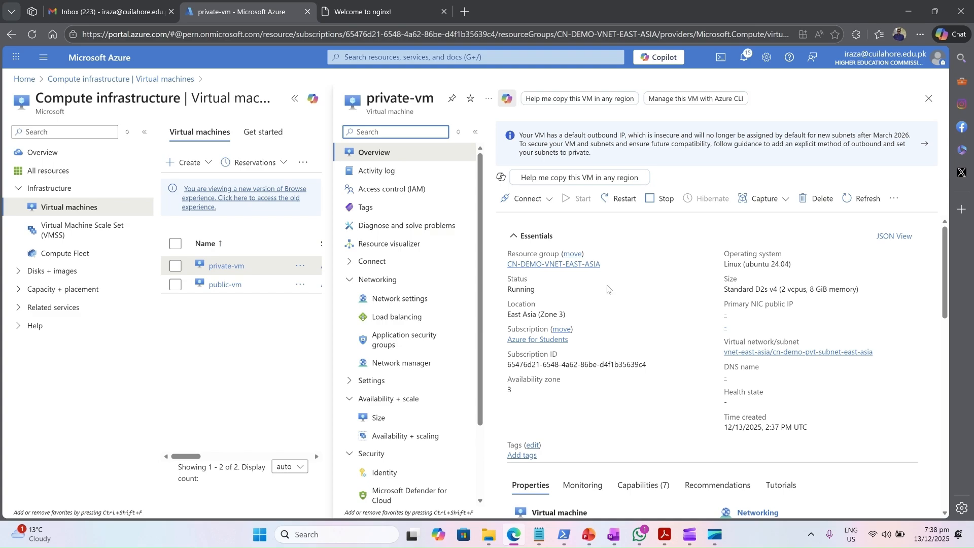
pyautogui.scroll(-1, 644, 327)
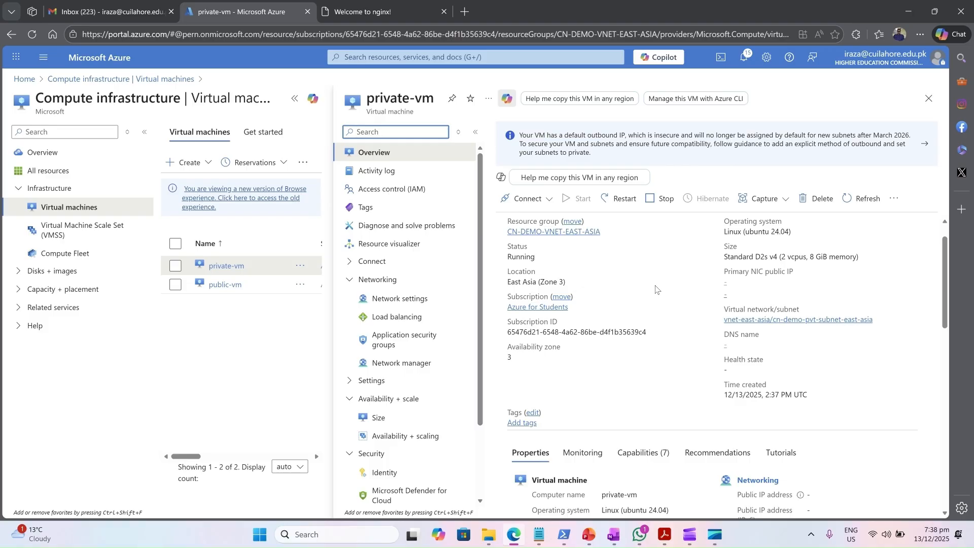
# Step: Open private-vm's connection options and copy the native SSH command
pyautogui.click(547, 203)
pyautogui.click(532, 218)
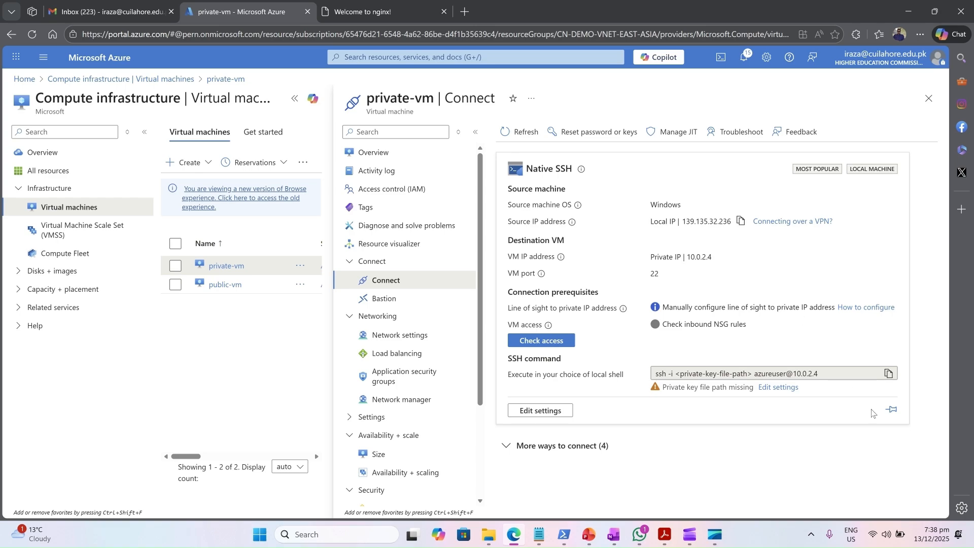
pyautogui.click(889, 374)
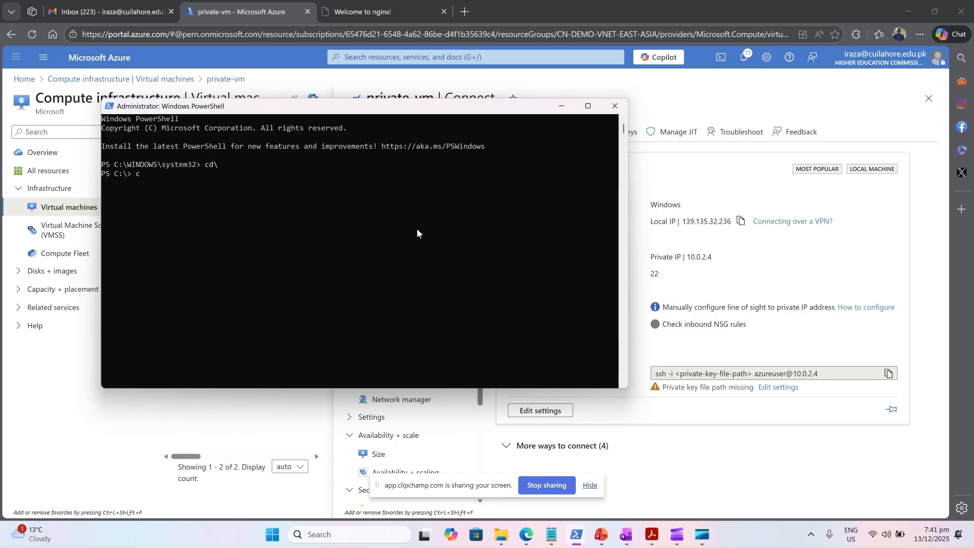
# Step: In Windows PowerShell, change the working directory from C:\ to the Downloads folder of the local user's profile
pyautogui.write('d .\\Us')
pyautogui.press('Tab')
pyautogui.write('ka')
pyautogui.press('Tab')
pyautogui.write('Do')
pyautogui.press('Tab')
pyautogui.press('BackSpace')
pyautogui.press('BackSpace')
pyautogui.press('BackSpace')
pyautogui.press('BackSpace')
pyautogui.press('BackSpace')
pyautogui.press('BackSpace')
pyautogui.press('BackSpace')
pyautogui.write('wn')
pyautogui.press('Tab')
pyautogui.press('Return')
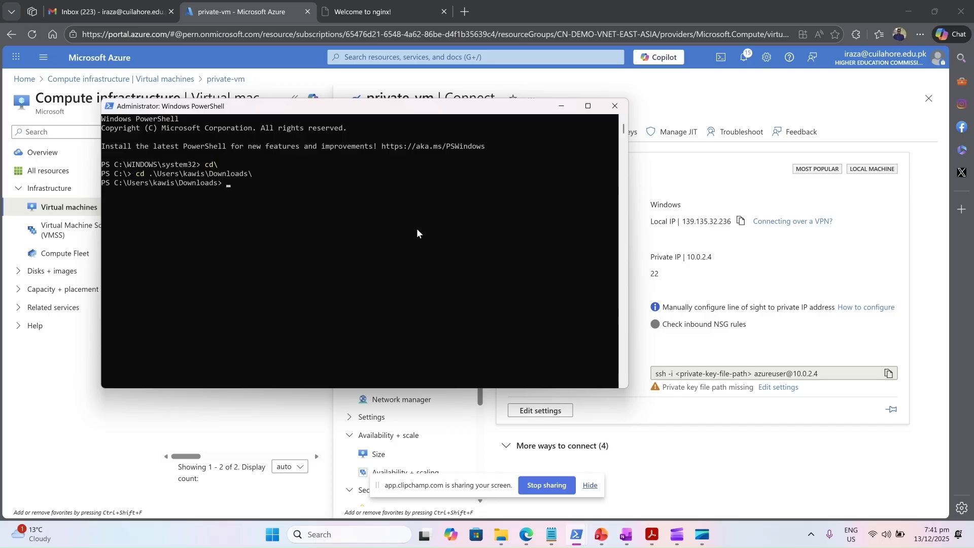
# Step: Print the contents of private-vm_key.pem in the local PowerShell window and copy the file's name
pyautogui.write('cat')
pyautogui.write(' .\\priv')
pyautogui.press('Tab')
pyautogui.press('Return')
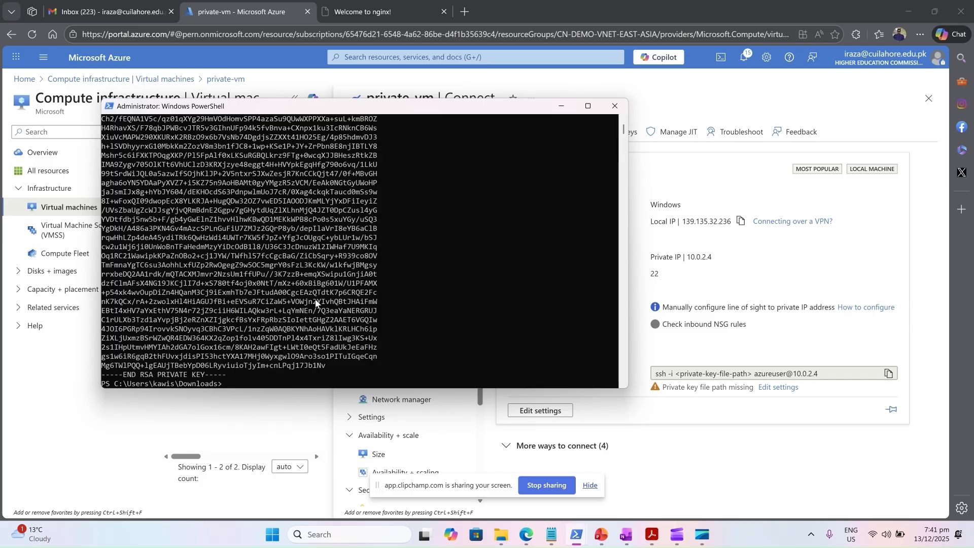
pyautogui.scroll(5, 315, 303)
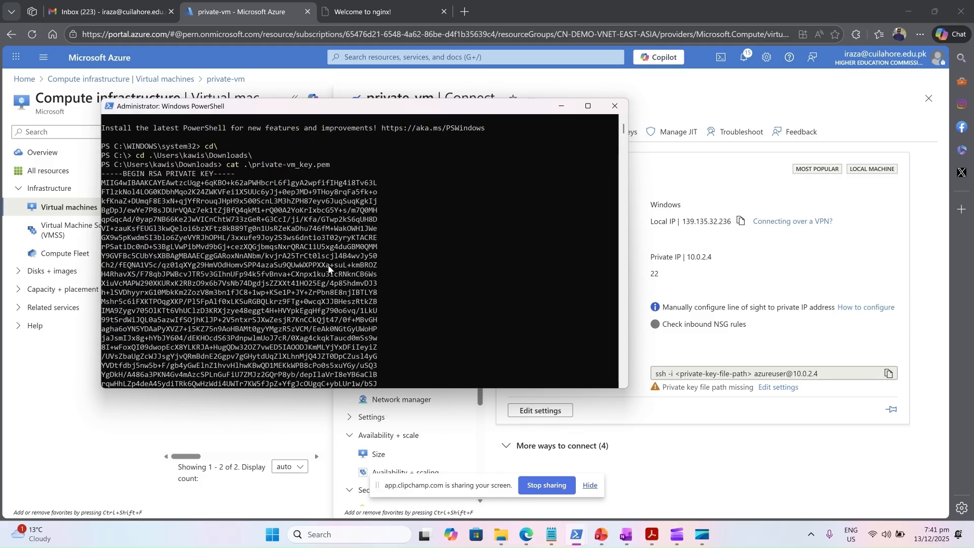
pyautogui.moveTo(335, 164); pyautogui.dragTo(253, 169)
pyautogui.rightClick(253, 165)
# Step: Switch to the public-vm SSH session and create an empty file named private-vm_key.pem with touch
pyautogui.moveTo(576, 534)
pyautogui.click(518, 478)
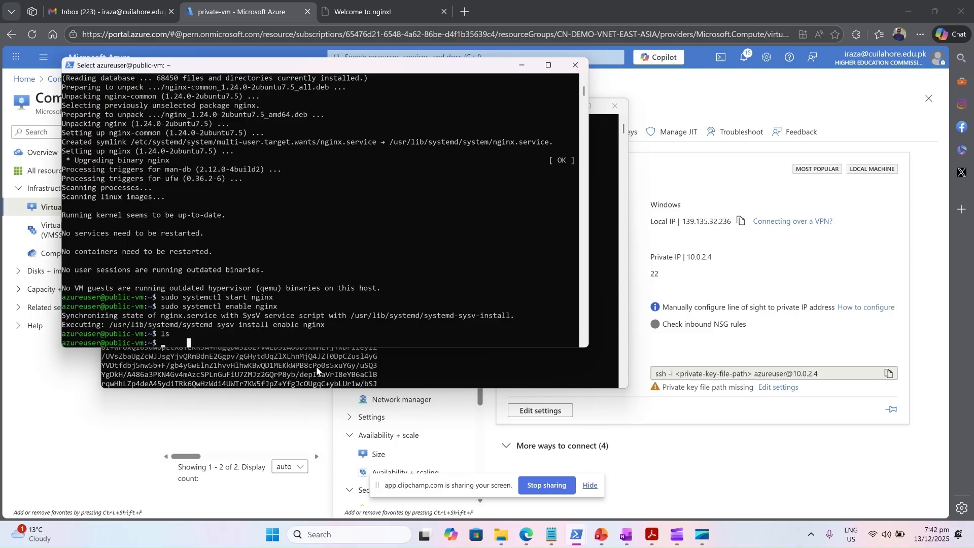
pyautogui.press('Escape')
pyautogui.write('tou')
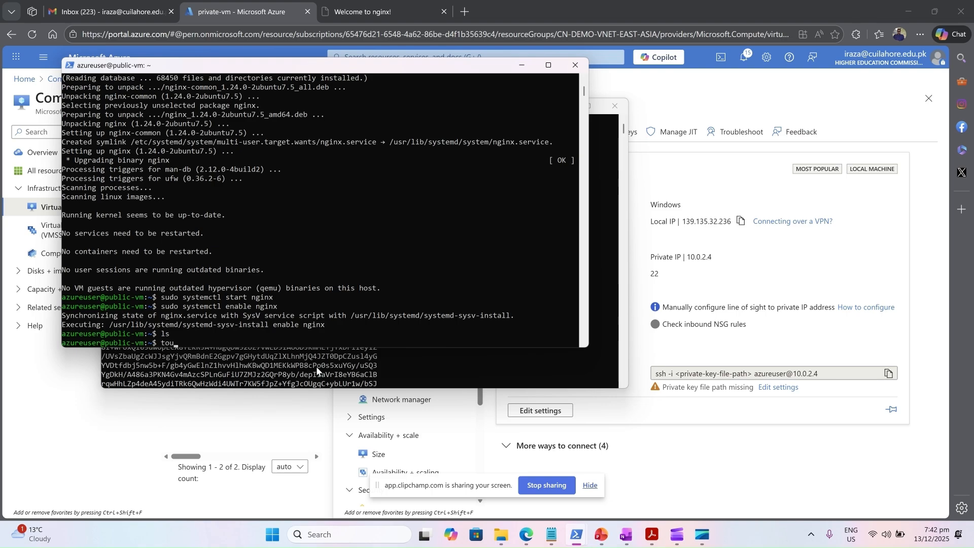
pyautogui.write('ch')
pyautogui.hotkey('ctrl', 'v')
pyautogui.press('BackSpace')
pyautogui.press('Left')
pyautogui.press('Left')
pyautogui.press('Left')
pyautogui.press('Left')
pyautogui.press('Left')
pyautogui.press('Left')
pyautogui.press('Left')
pyautogui.press('Left')
pyautogui.press('Left')
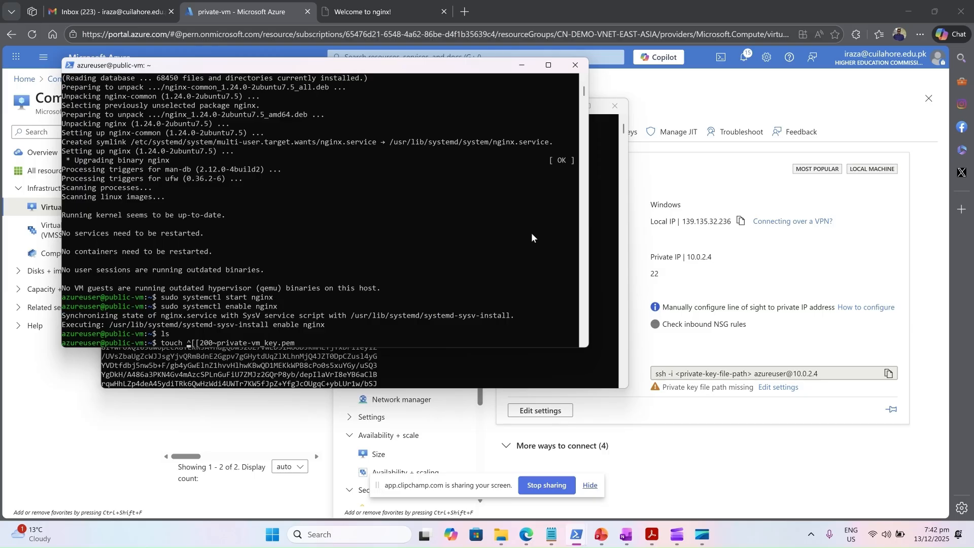
pyautogui.press('Right')
pyautogui.press('Right')
pyautogui.press('Right')
pyautogui.press('BackSpace')
pyautogui.press('BackSpace')
pyautogui.press('BackSpace')
pyautogui.press('BackSpace')
pyautogui.press('BackSpace')
pyautogui.press('BackSpace')
pyautogui.press('BackSpace')
pyautogui.press('BackSpace')
pyautogui.press('Return')
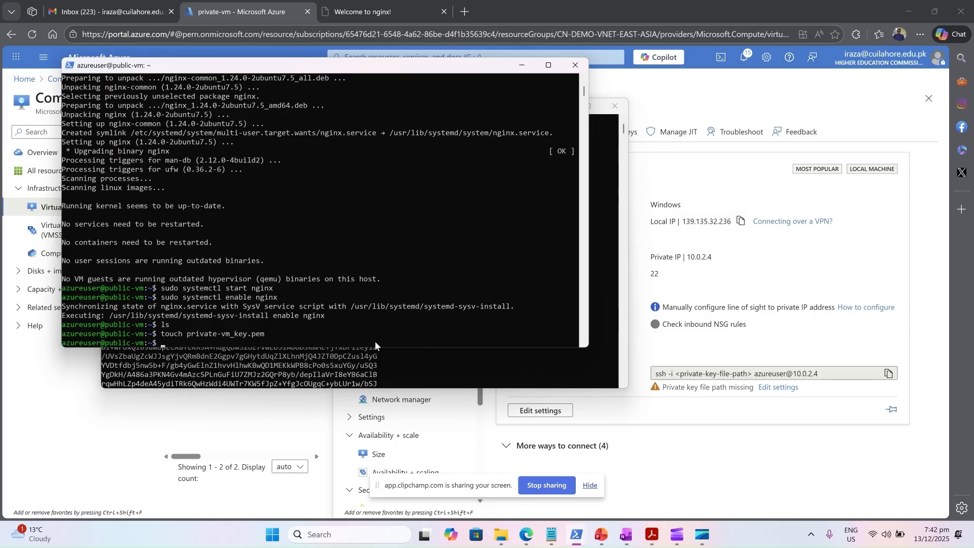
# Step: List public-vm's home directory and print the contents of the new private-vm_key.pem file
pyautogui.write('ls')
pyautogui.press('Return')
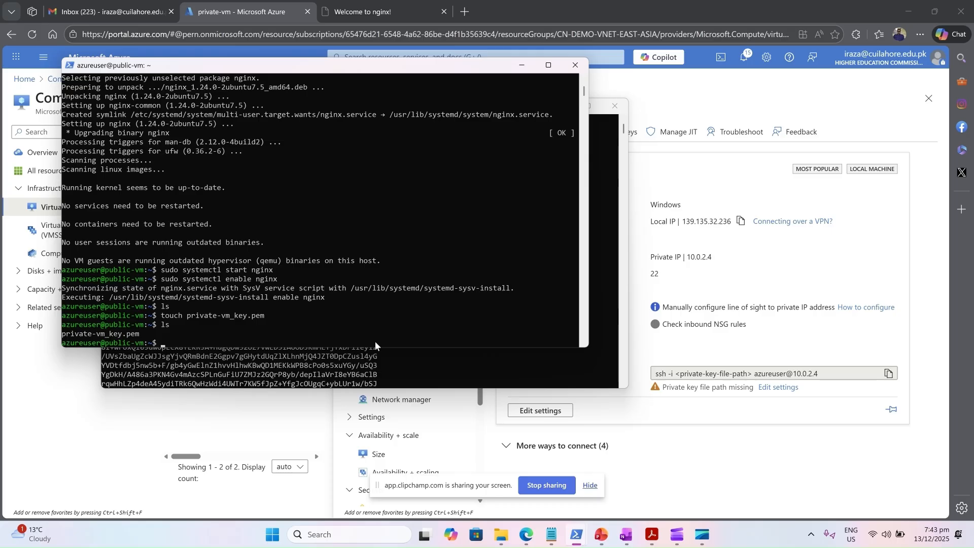
pyautogui.write('cat private-vm_key.pem')
pyautogui.press('Return')
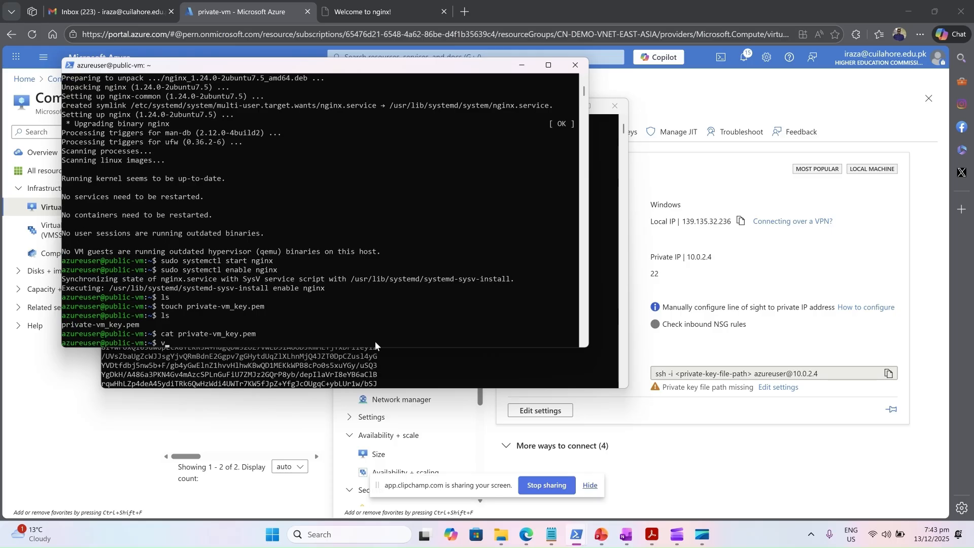
# Step: Open private-vm_key.pem on public-vm in the vi editor
pyautogui.write('vi pri')
pyautogui.press('Tab')
pyautogui.press('Return')
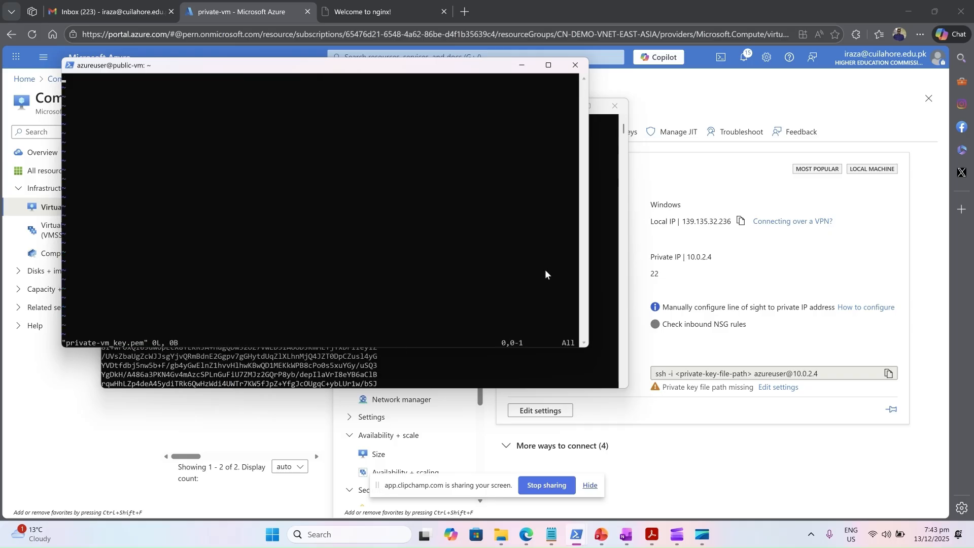
# Step: Copy the complete private key text, including its BEGIN and END lines, from the local PowerShell window
pyautogui.click(603, 167)
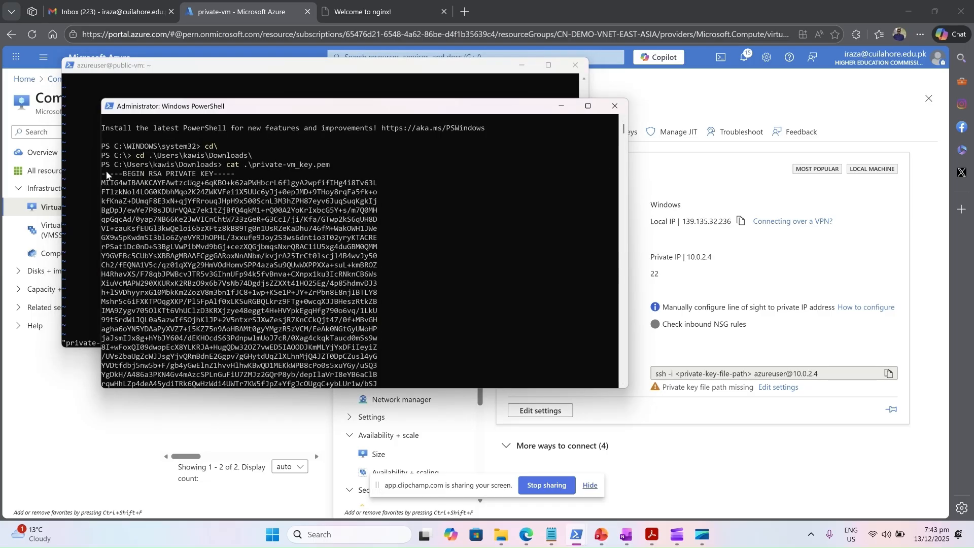
pyautogui.scroll(-3, 106, 175)
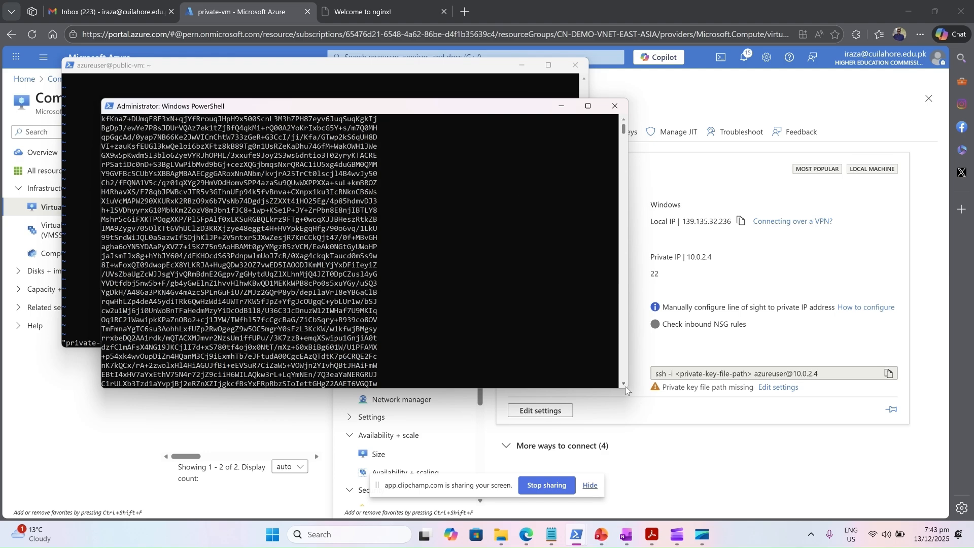
pyautogui.moveTo(625, 389); pyautogui.dragTo(664, 465)
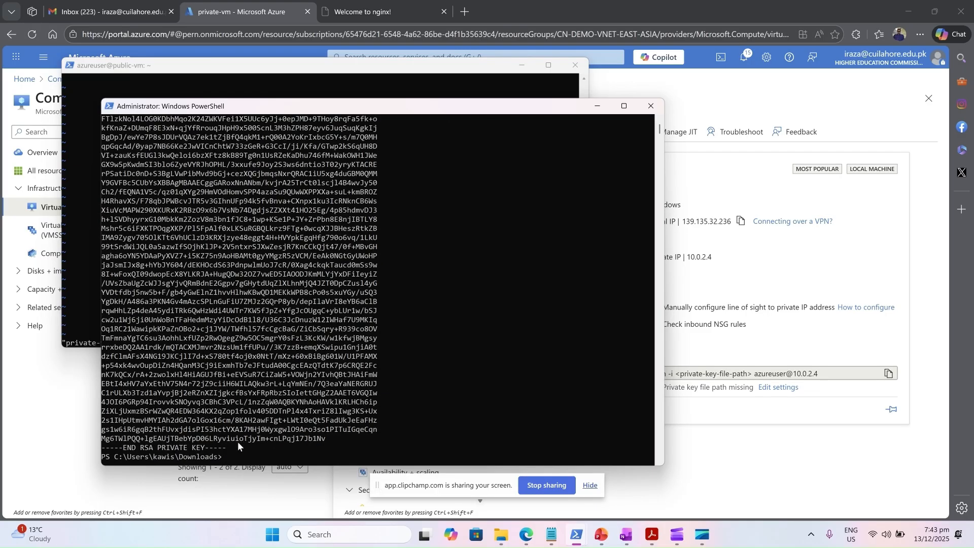
pyautogui.moveTo(238, 441); pyautogui.dragTo(187, 384)
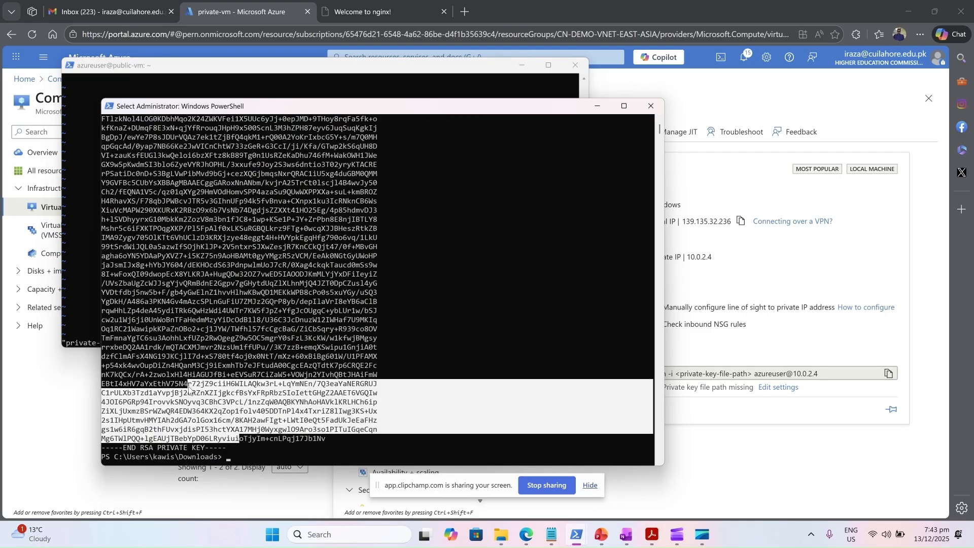
pyautogui.click(237, 450)
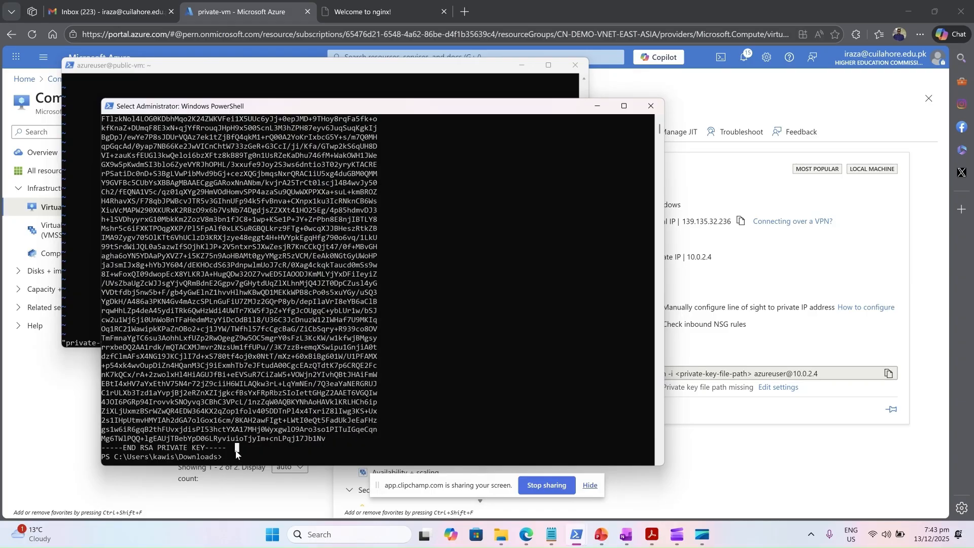
pyautogui.moveTo(233, 449); pyautogui.dragTo(104, 150)
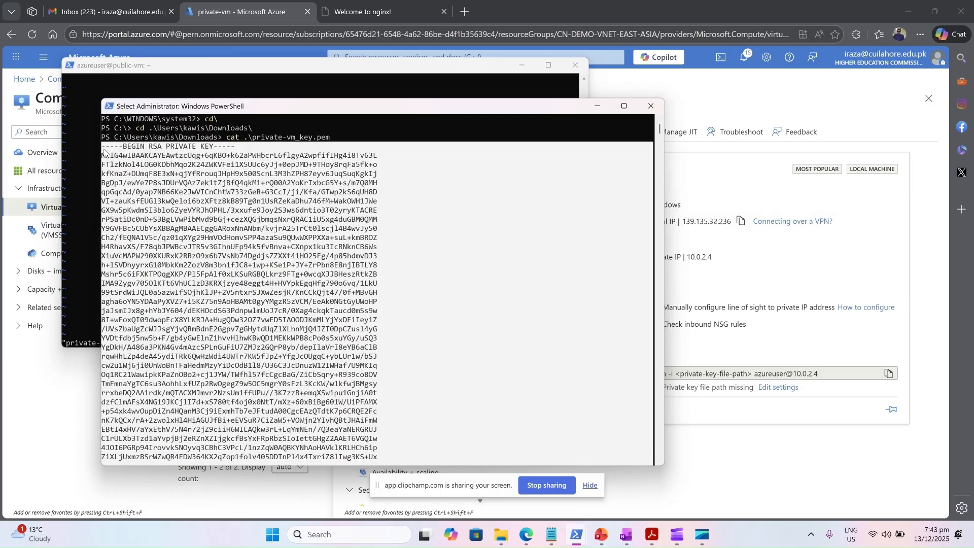
pyautogui.rightClick(103, 148)
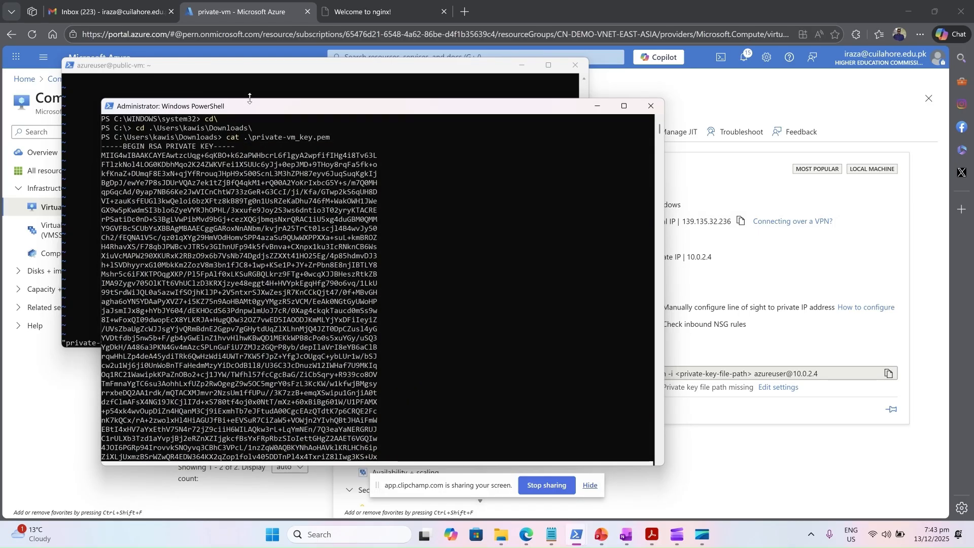
# Step: Paste the copied private key into private-vm_key.pem in vi on public-vm, and save and quit with :wq
pyautogui.click(234, 67)
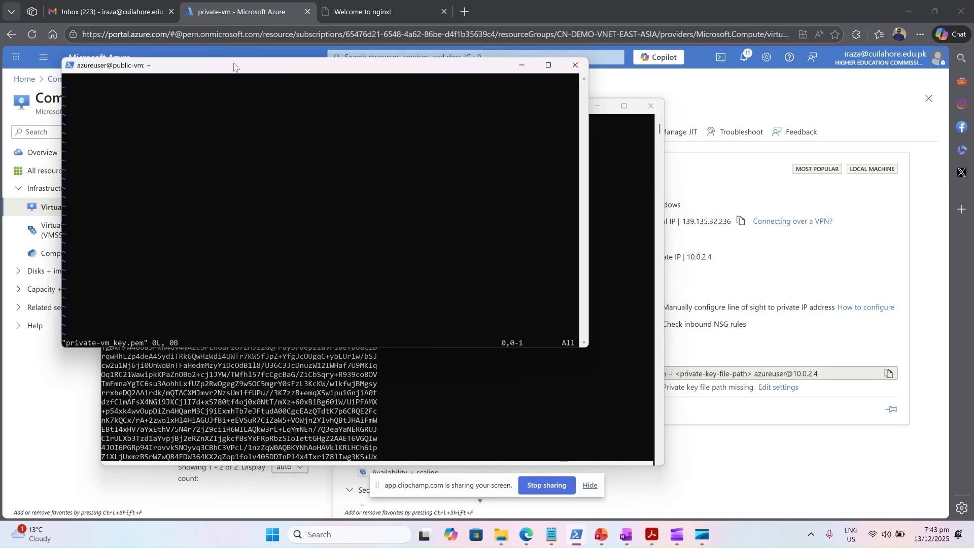
pyautogui.rightClick(87, 80)
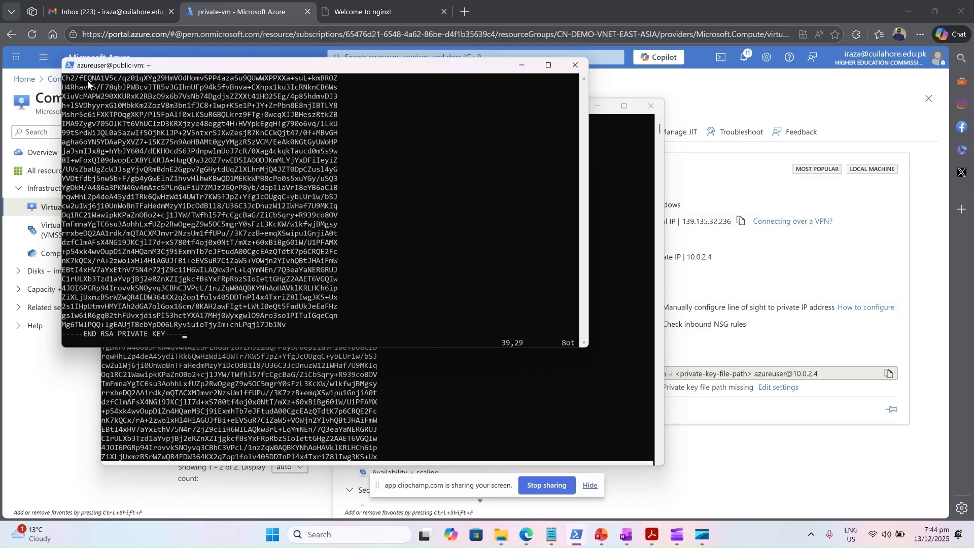
pyautogui.write(':wq')
pyautogui.press('Return')
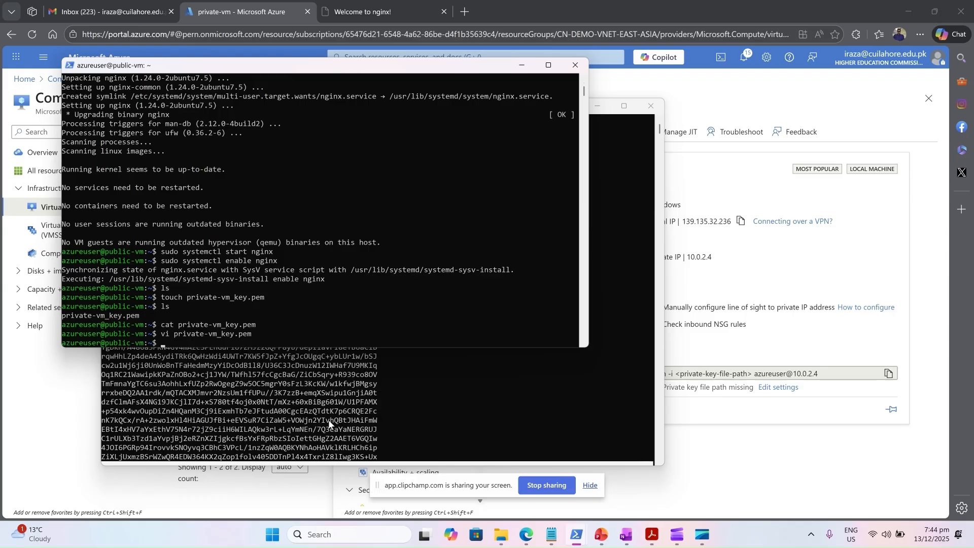
# Step: List public-vm's home directory and check the permissions of private-vm_key.pem with ls -lart
pyautogui.write('ls')
pyautogui.press('Return')
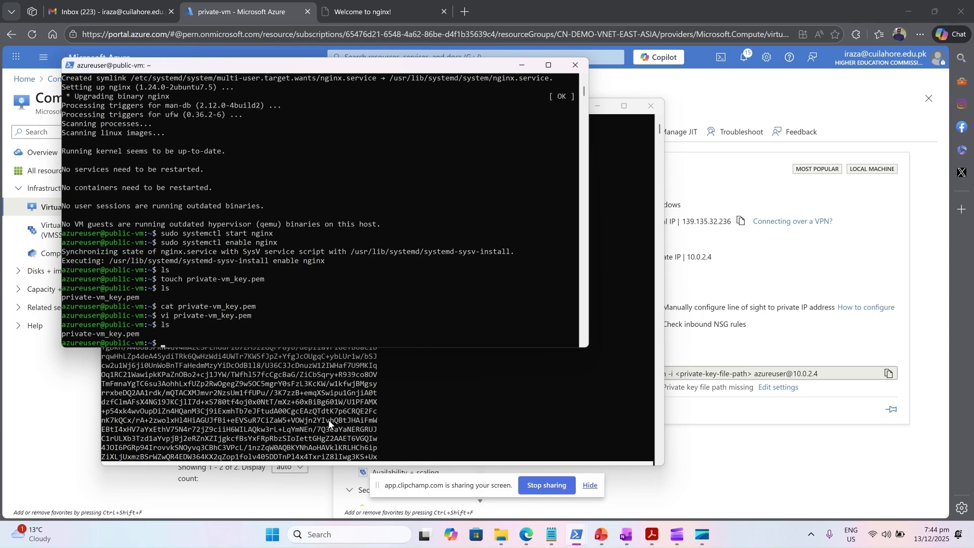
pyautogui.click(598, 107)
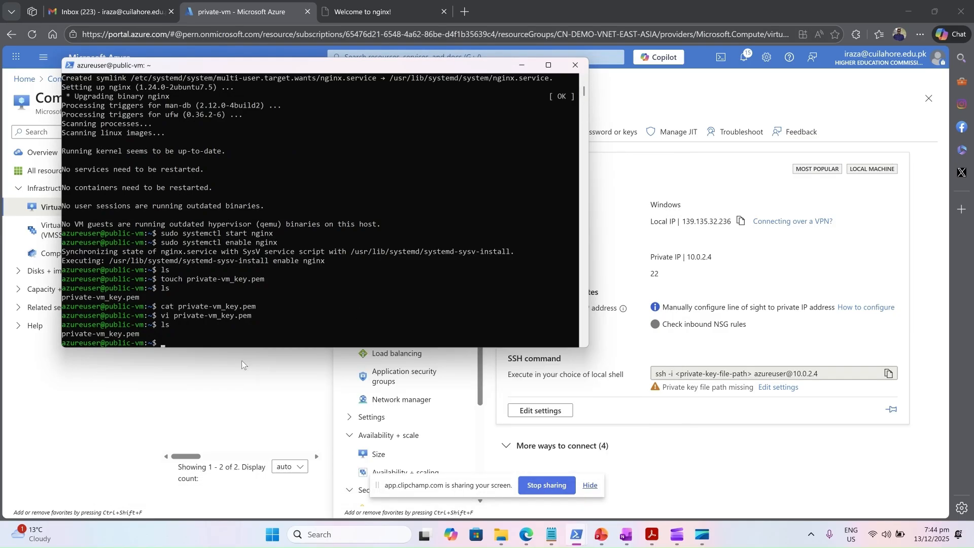
pyautogui.click(202, 345)
pyautogui.click(176, 343)
pyautogui.click(160, 343)
pyautogui.rightClick(176, 342)
pyautogui.write('ls -lart private-vm_key.pem')
pyautogui.press('Return')
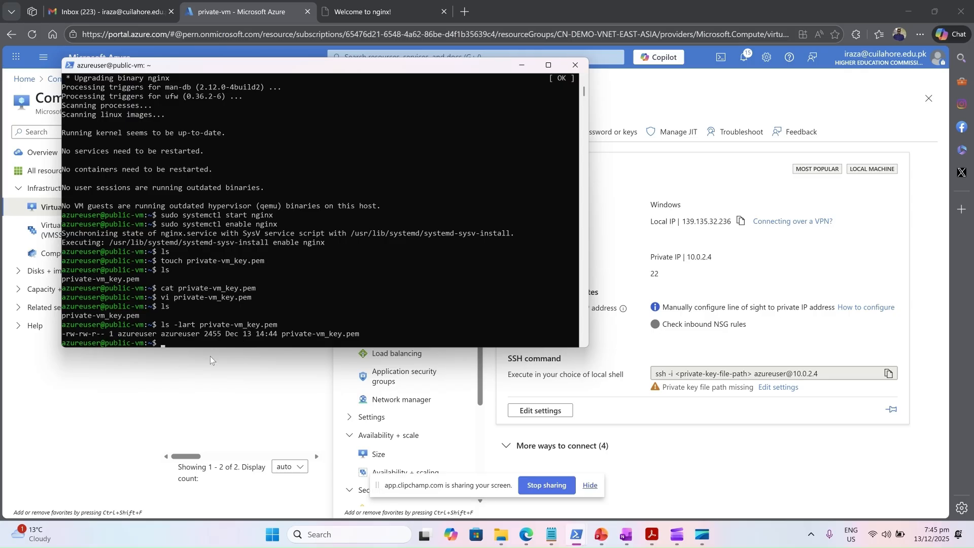
# Step: Restrict private-vm_key.pem with chmod 400 and list its permissions again with ls -lart
pyautogui.write('chmod')
pyautogui.write('ivate-')
pyautogui.press('Tab')
pyautogui.press('Return')
pyautogui.press('Up')
pyautogui.press('Up')
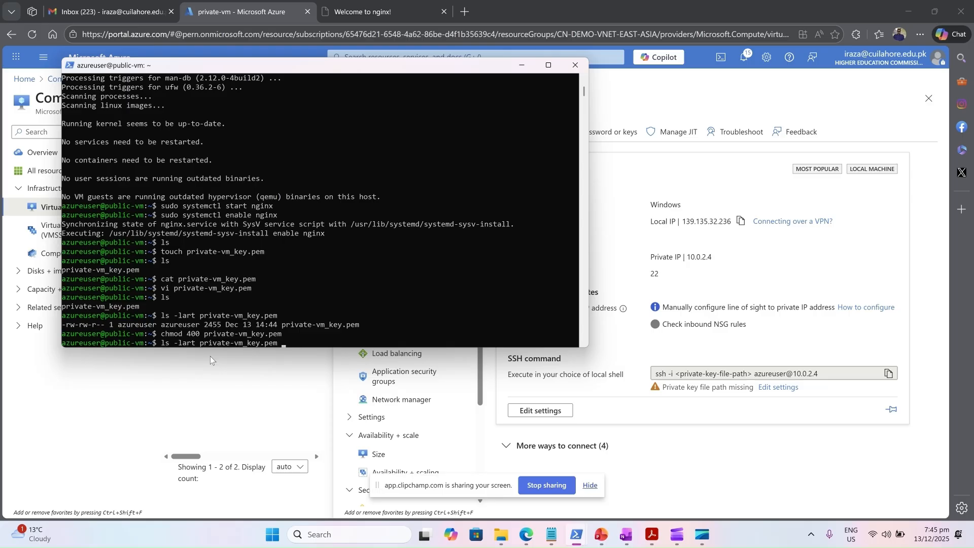
pyautogui.press('Return')
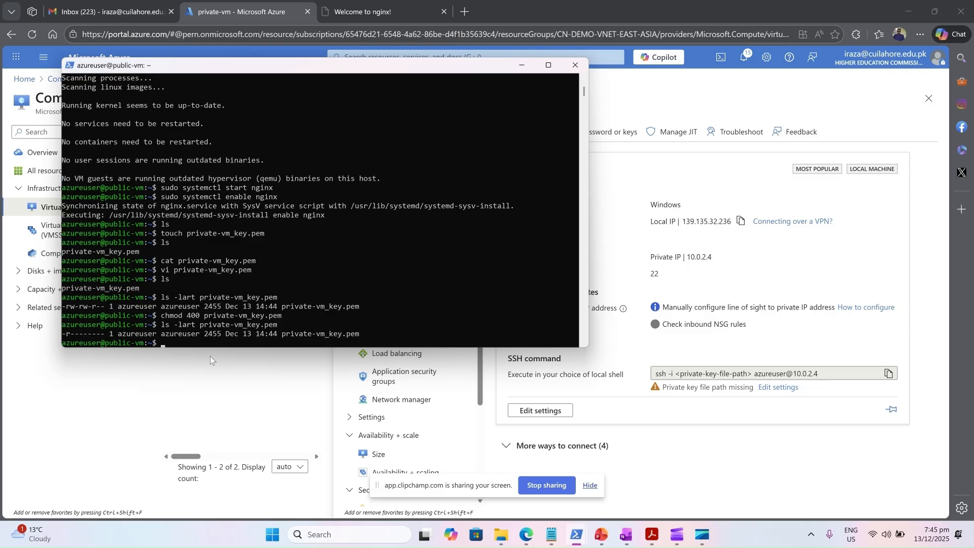
# Step: Copy private-vm's native SSH command from the Azure portal and paste it at the public-vm prompt
pyautogui.click(888, 374)
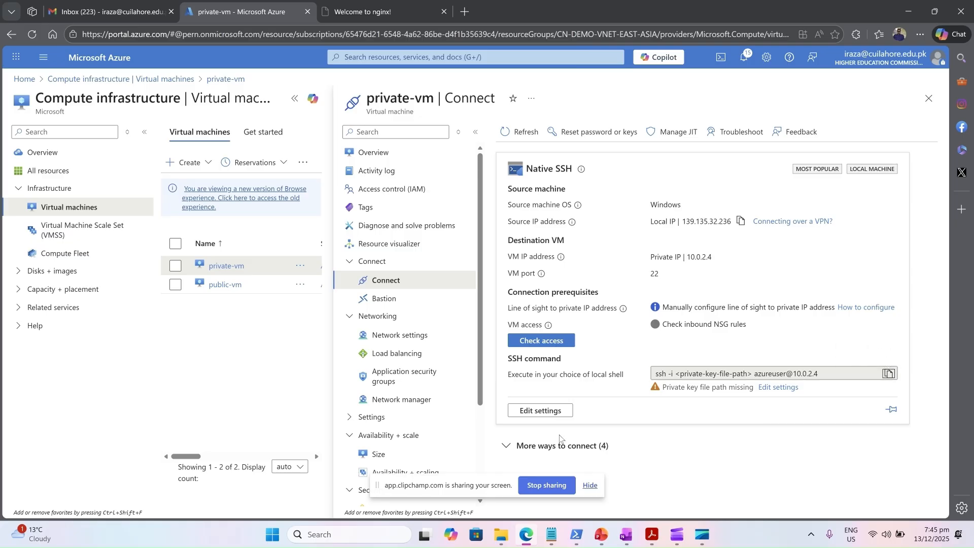
pyautogui.moveTo(577, 535)
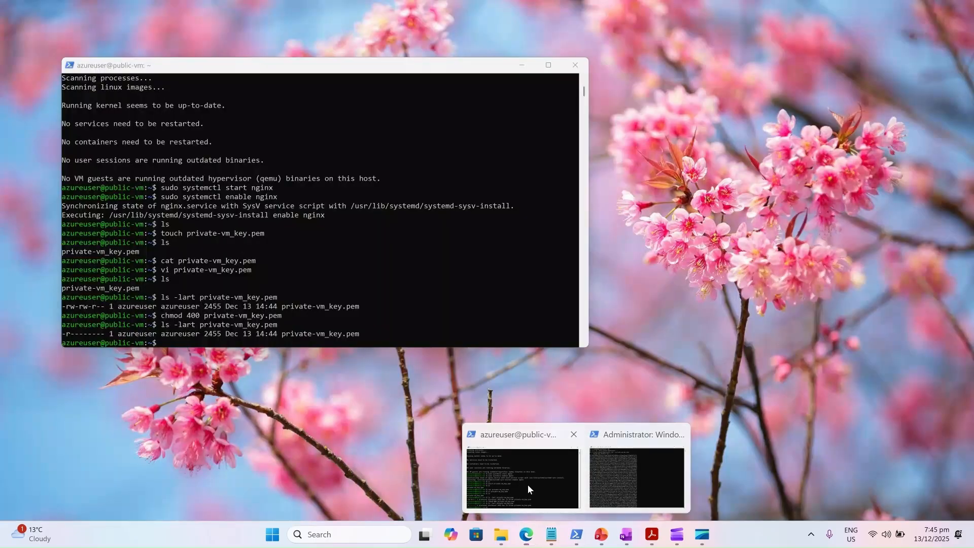
pyautogui.click(527, 484)
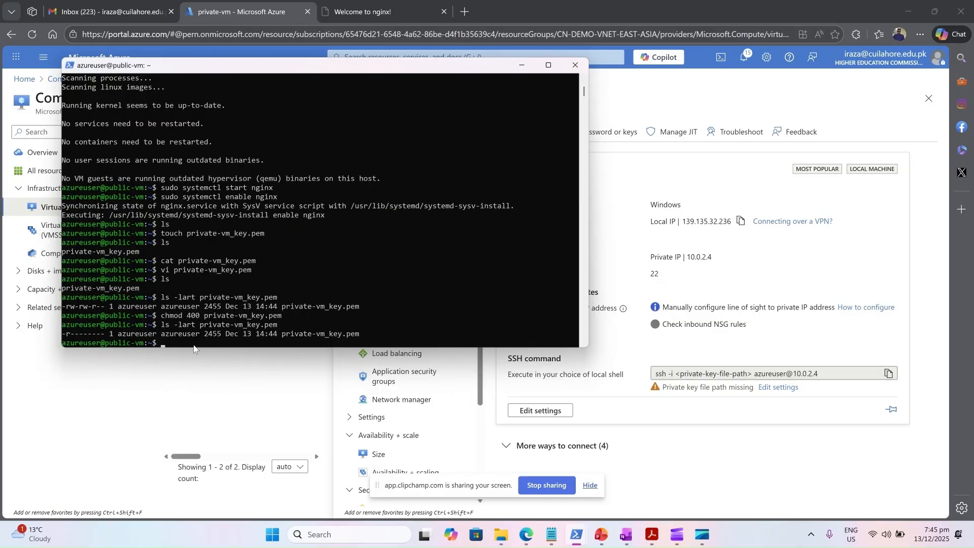
pyautogui.rightClick(194, 345)
# Step: Replace the private key path placeholder in the pasted SSH command with "private-vm_key.pem" in quotation marks
pyautogui.press('Left')
pyautogui.press('Left')
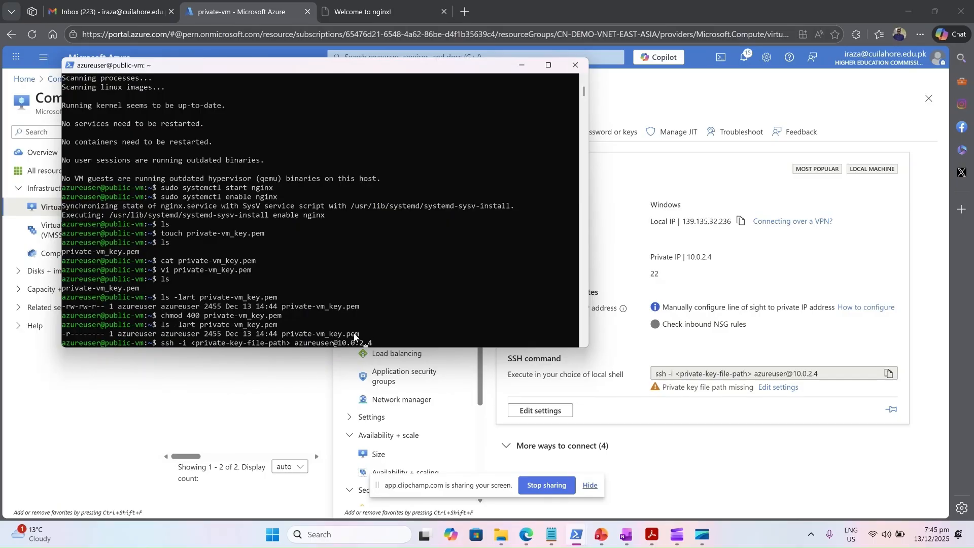
pyautogui.press('Right')
pyautogui.press('Right')
pyautogui.press('Right')
pyautogui.press('Right')
pyautogui.press('BackSpace')
pyautogui.press('BackSpace')
pyautogui.press('BackSpace')
pyautogui.press('BackSpace')
pyautogui.press('BackSpace')
pyautogui.press('BackSpace')
pyautogui.press('BackSpace')
pyautogui.press('BackSpace')
pyautogui.press('BackSpace')
pyautogui.press('BackSpace')
pyautogui.press('BackSpace')
pyautogui.press('BackSpace')
pyautogui.press('BackSpace')
pyautogui.press('BackSpace')
pyautogui.press('BackSpace')
pyautogui.press('BackSpace')
pyautogui.press('BackSpace')
pyautogui.press('BackSpace')
pyautogui.press('BackSpace')
pyautogui.press('BackSpace')
pyautogui.press('BackSpace')
pyautogui.press('BackSpace')
pyautogui.press('BackSpace')
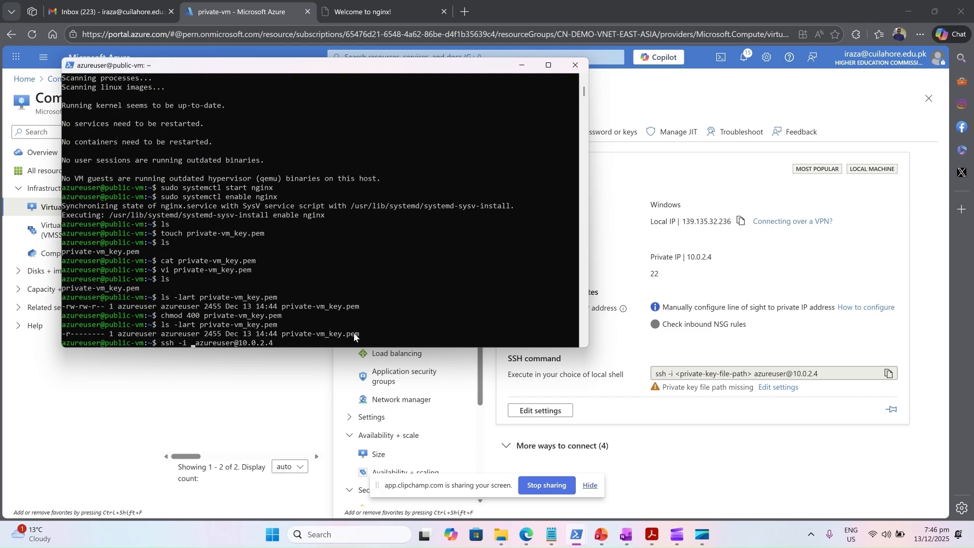
pyautogui.write('""')
pyautogui.press('Left')
pyautogui.write('private-vm_key.pem')
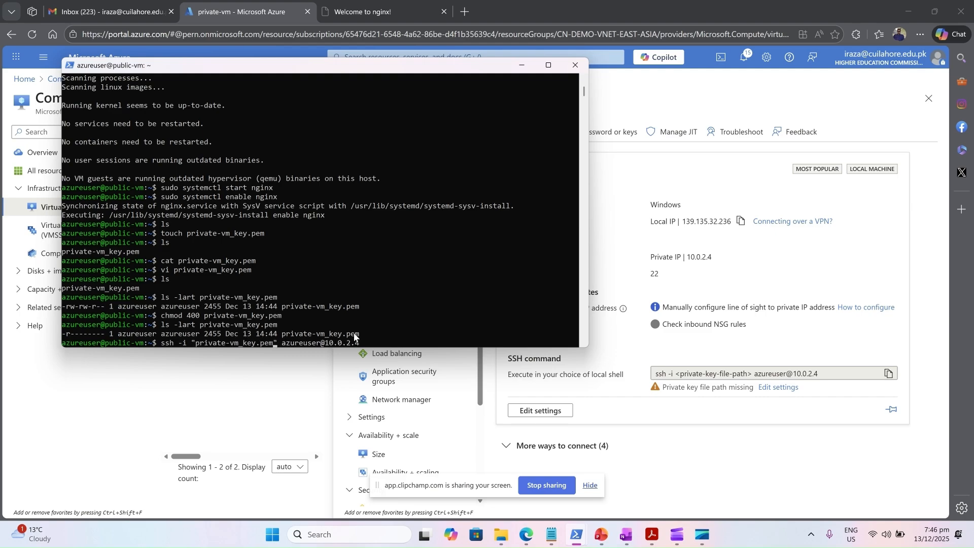
pyautogui.press('Return')
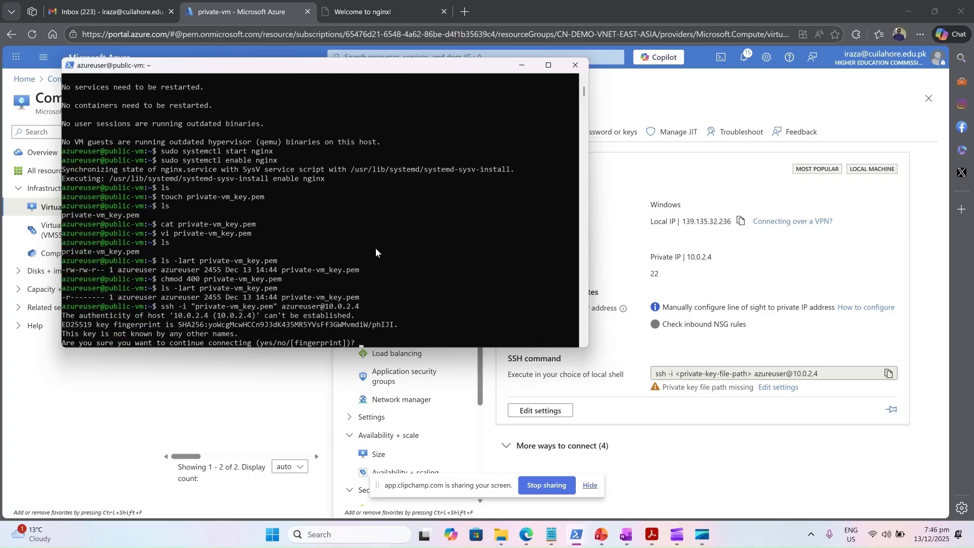
pyautogui.write('yes')
pyautogui.press('Return')
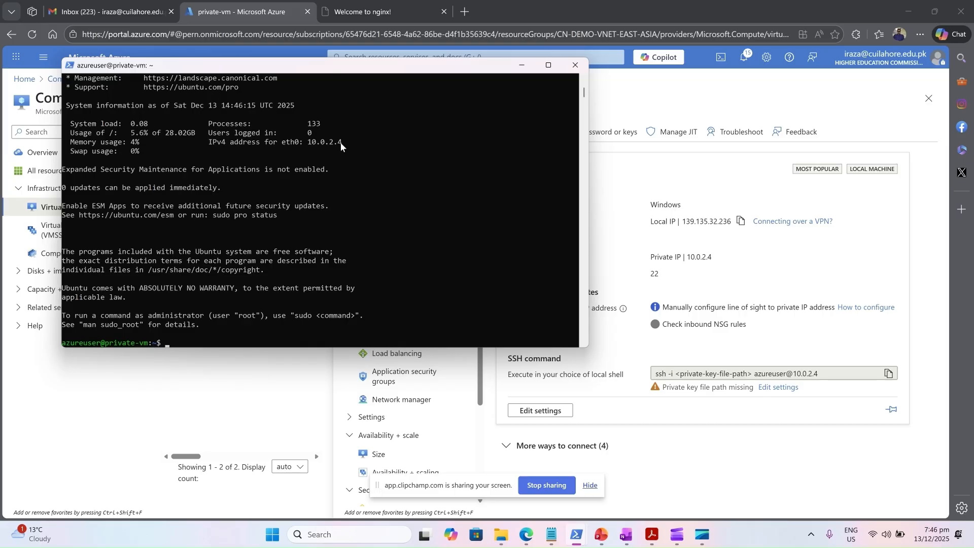
# Step: Check the eth0 IPv4 address, the shell prompt's host name and the SSH command in the login output
pyautogui.moveTo(342, 142); pyautogui.dragTo(307, 147)
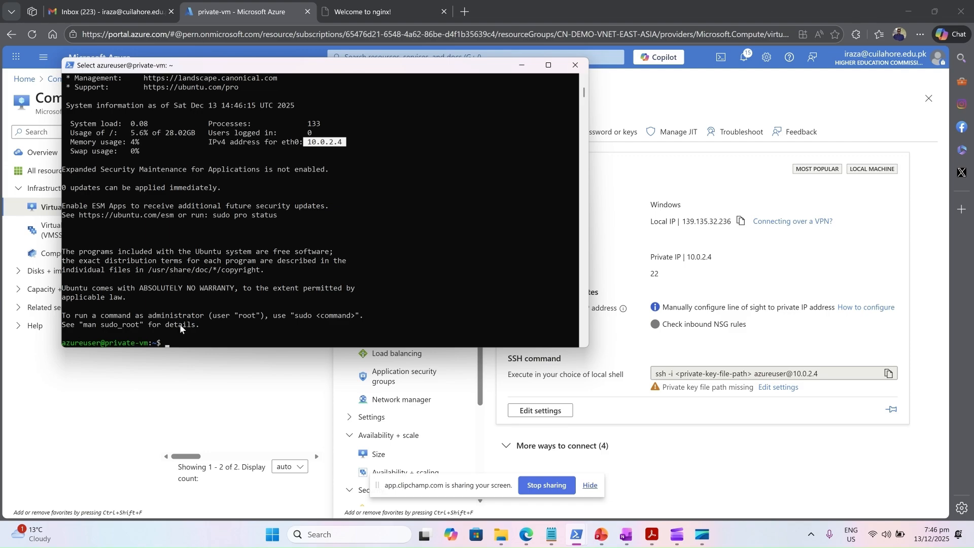
pyautogui.moveTo(171, 343); pyautogui.dragTo(69, 343)
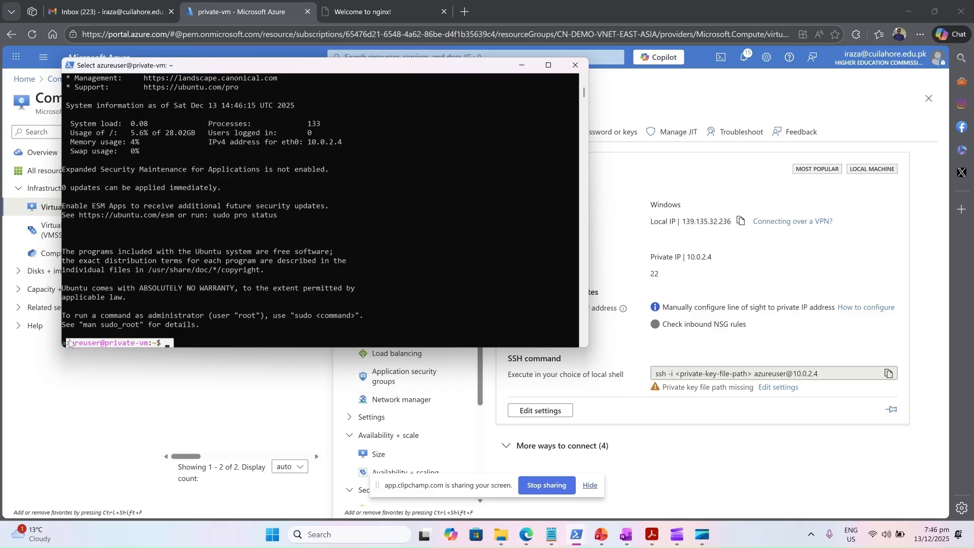
pyautogui.scroll(4, 166, 277)
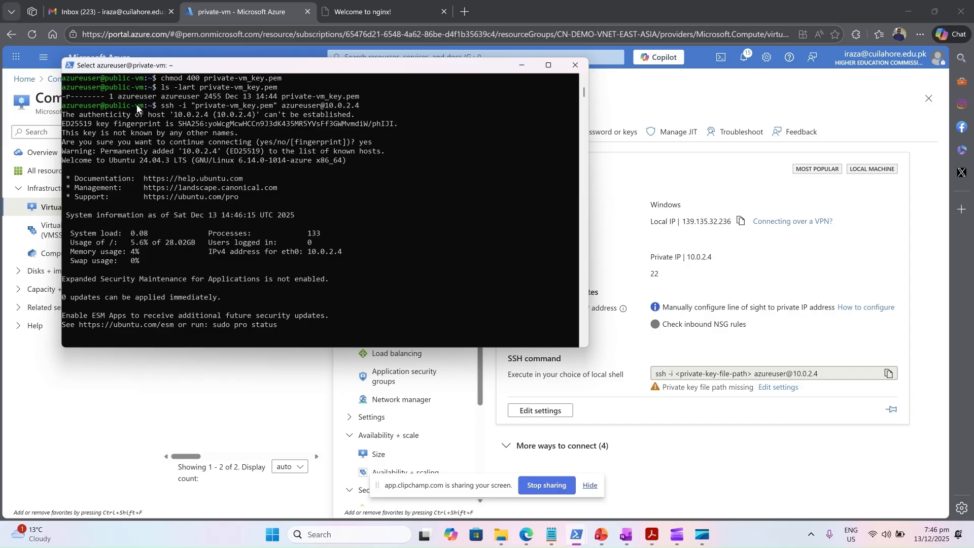
# Step: Return from the SSH terminal to the Azure portal and open private-vm from the virtual machines list
pyautogui.moveTo(146, 105); pyautogui.dragTo(70, 108)
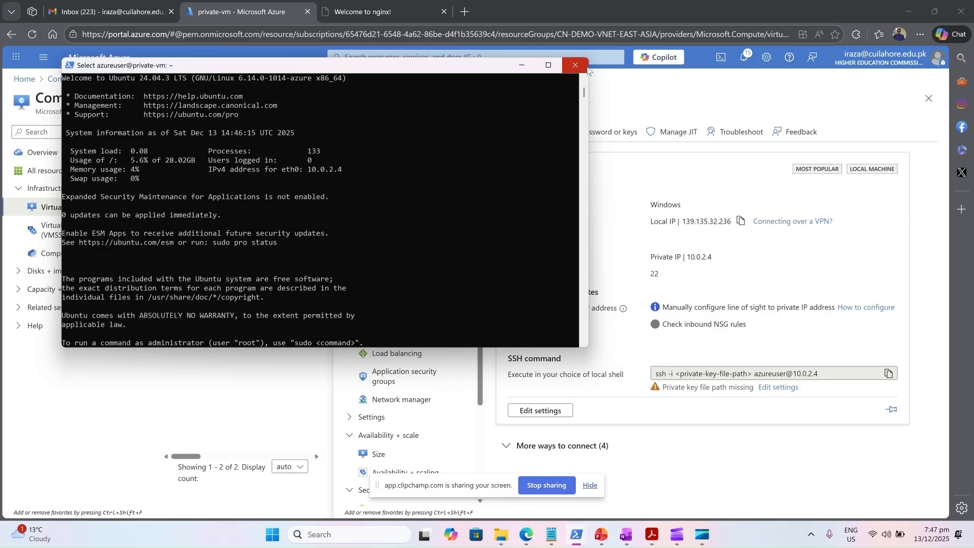
pyautogui.click(521, 65)
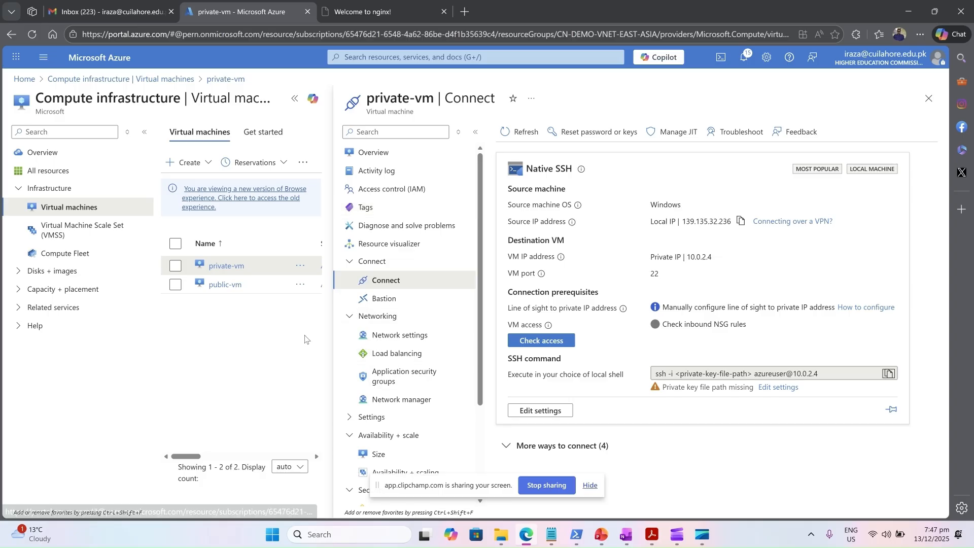
pyautogui.click(929, 98)
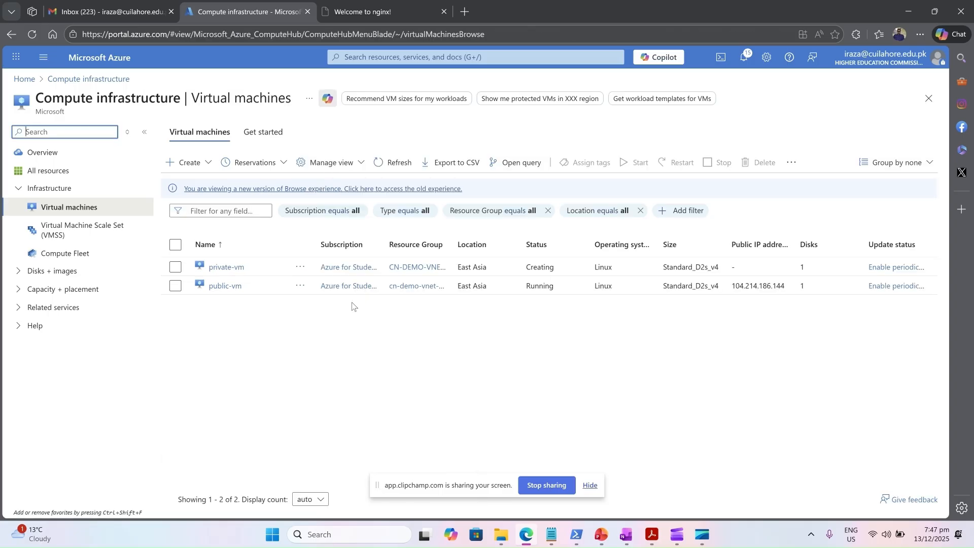
pyautogui.click(226, 267)
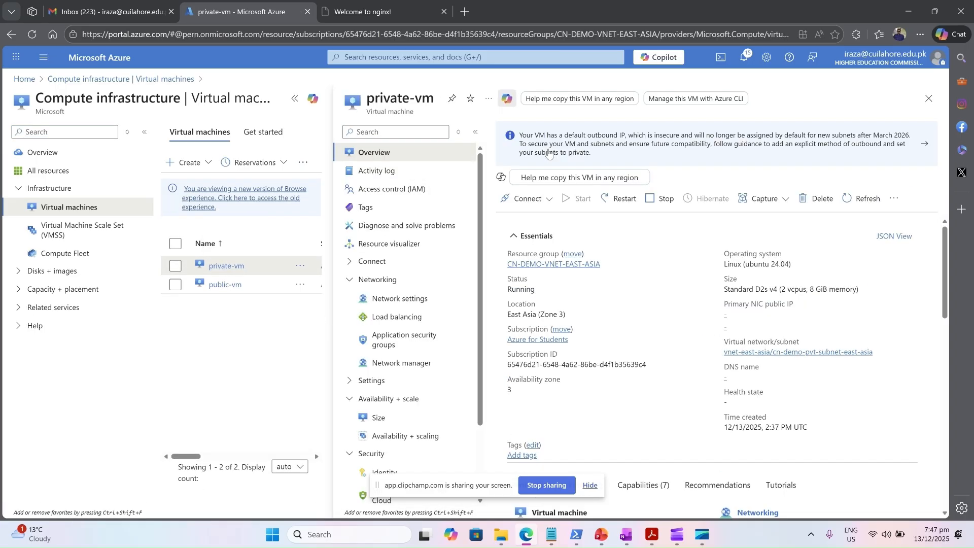
# Step: Open the Connect via Bastion page for private-vm
pyautogui.click(549, 153)
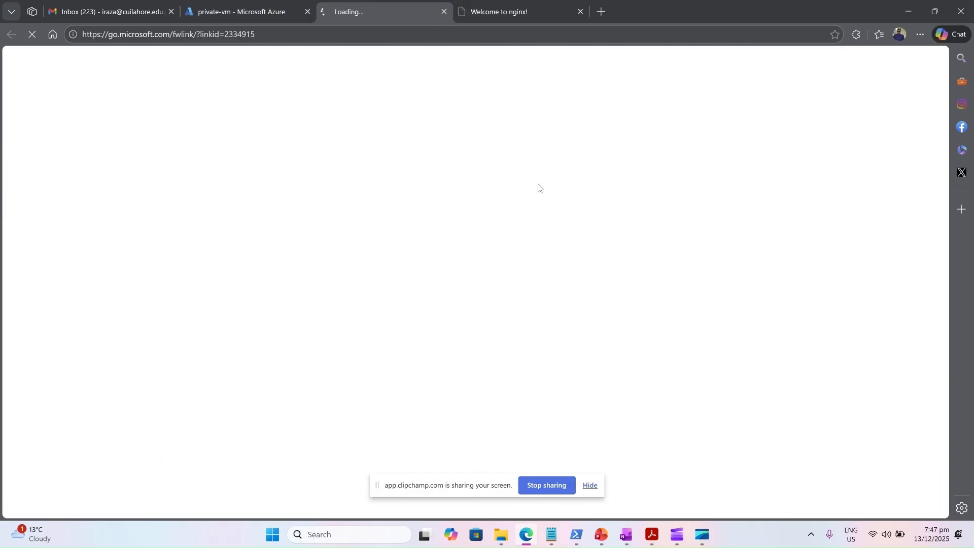
pyautogui.click(442, 12)
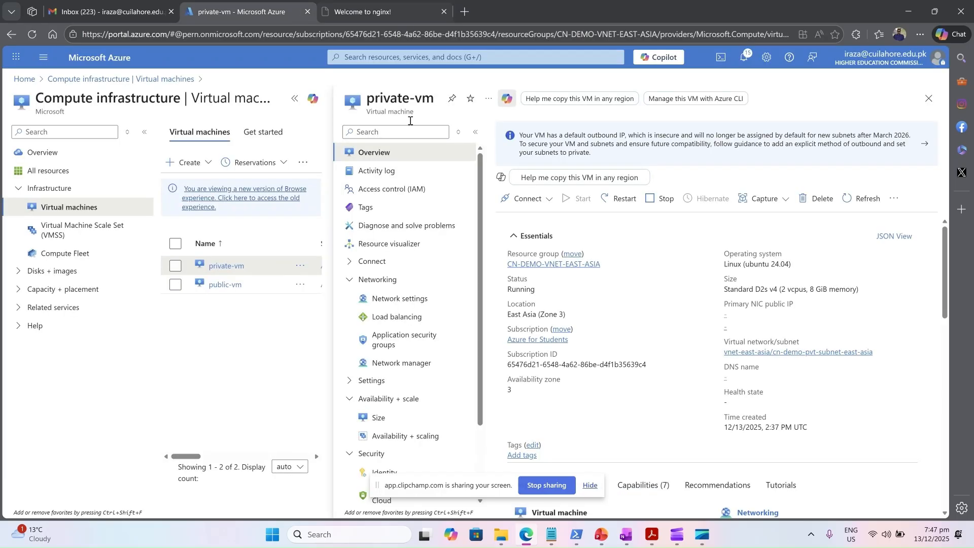
pyautogui.click(552, 203)
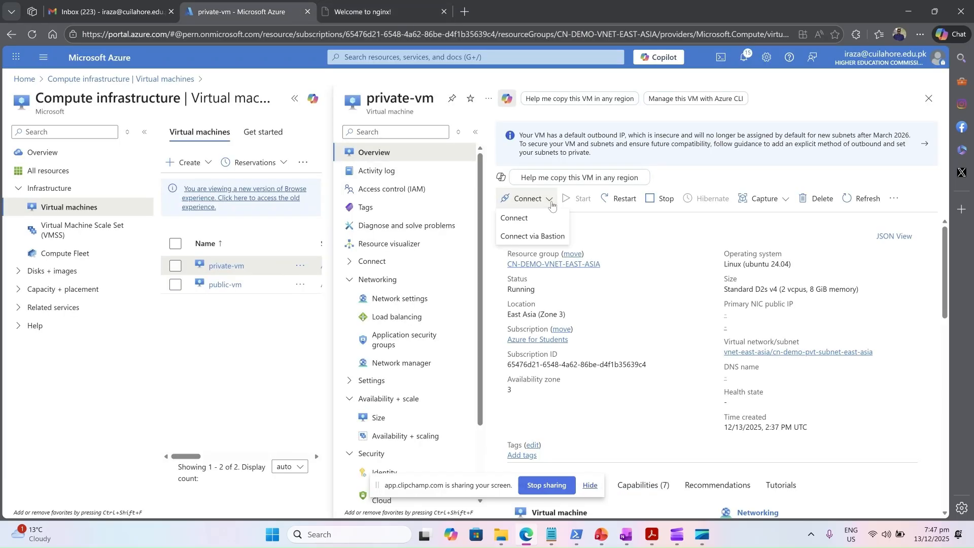
pyautogui.click(551, 236)
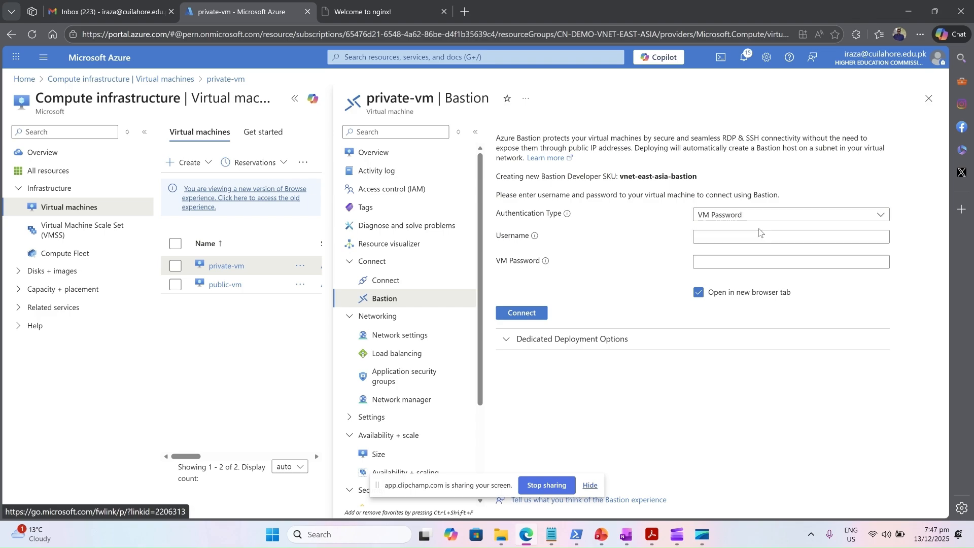
# Step: Set the Bastion authentication type to SSH Private Key from Local File and the username to azureuser
pyautogui.click(772, 217)
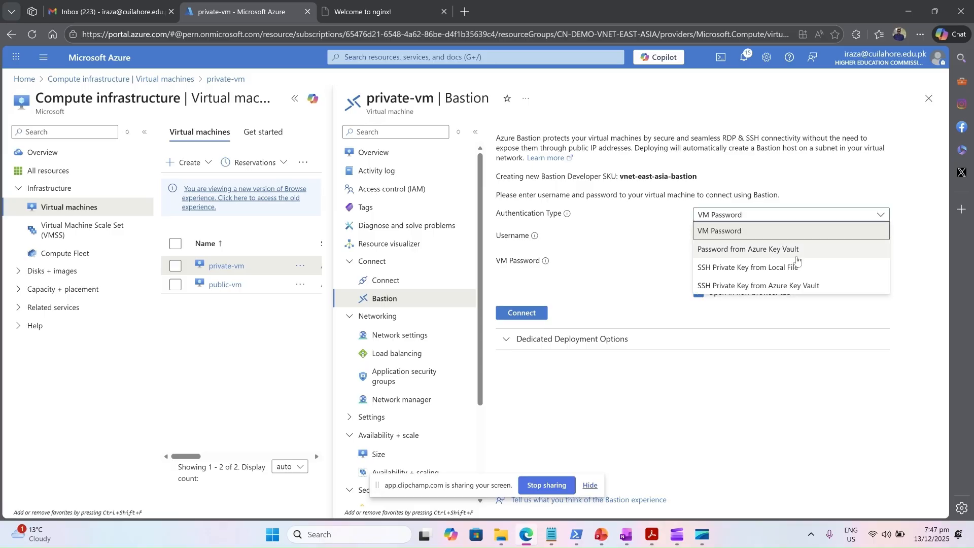
pyautogui.click(834, 275)
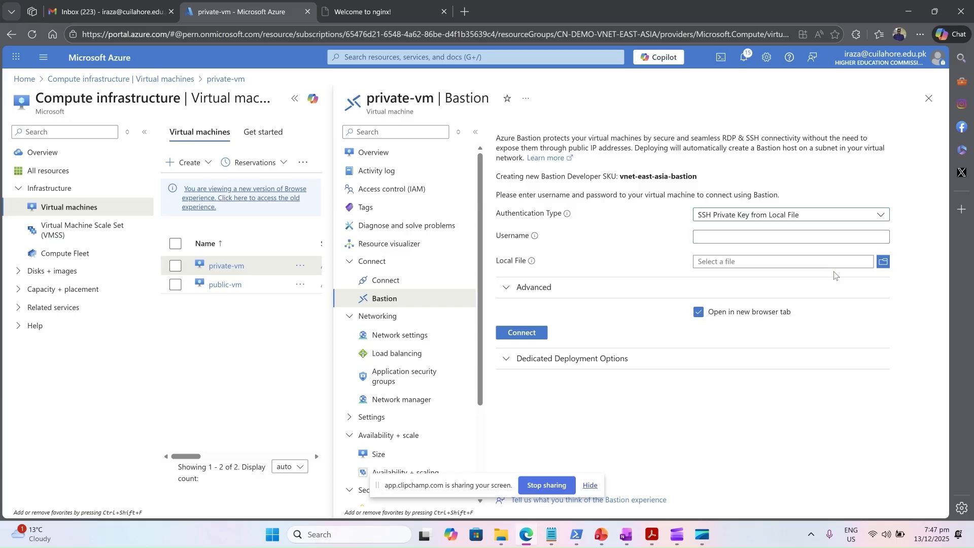
pyautogui.click(742, 236)
pyautogui.write('azu')
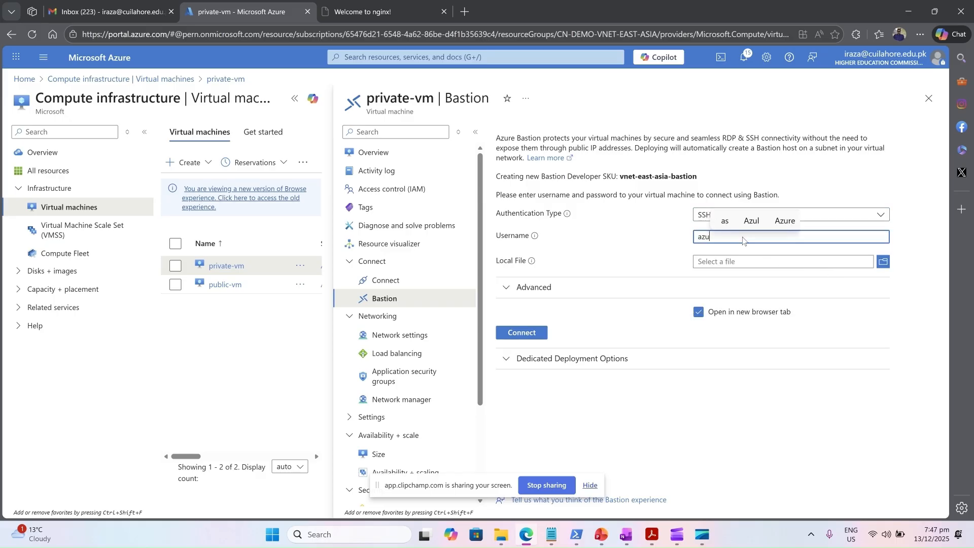
pyautogui.write('reus')
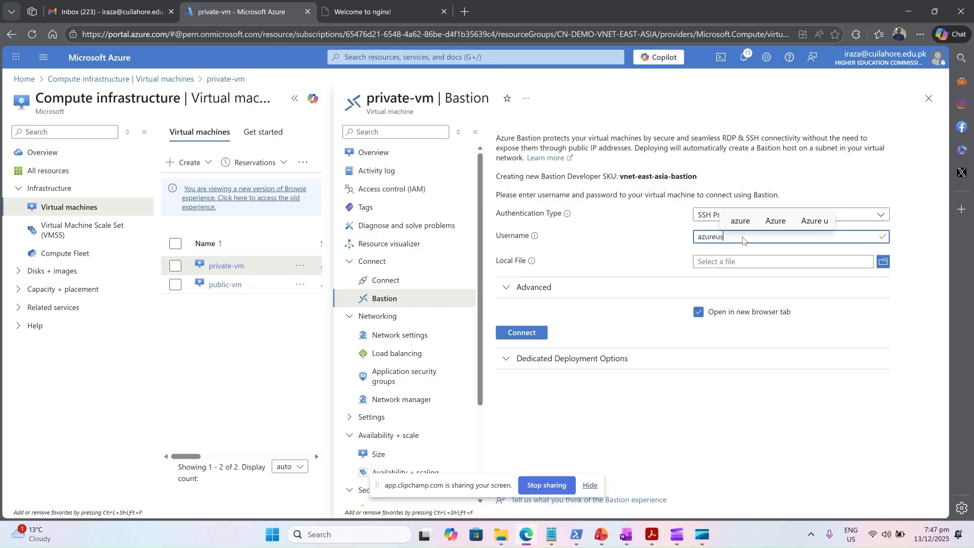
pyautogui.write('er')
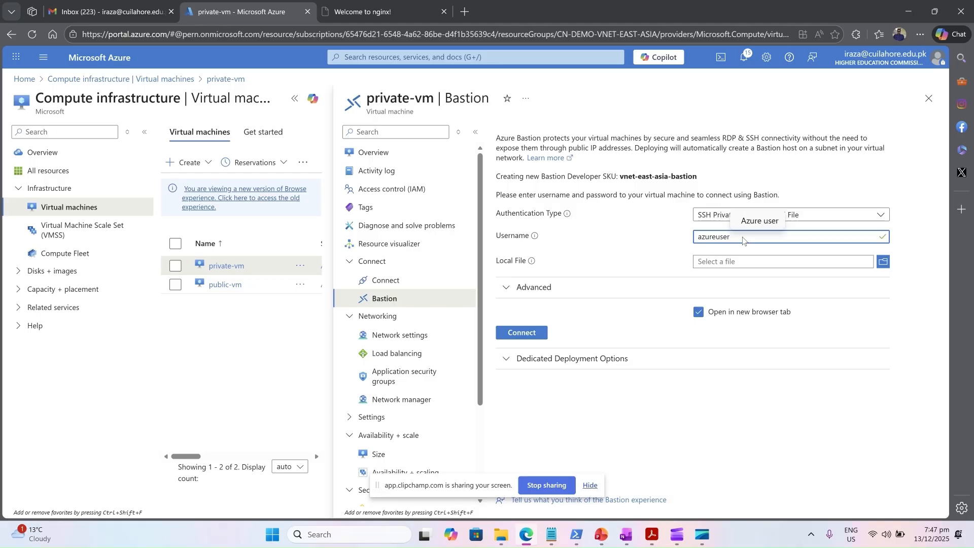
# Step: Check the login username at the private-vm prompt in the PowerShell window and return to the Bastion form
pyautogui.moveTo(558, 542)
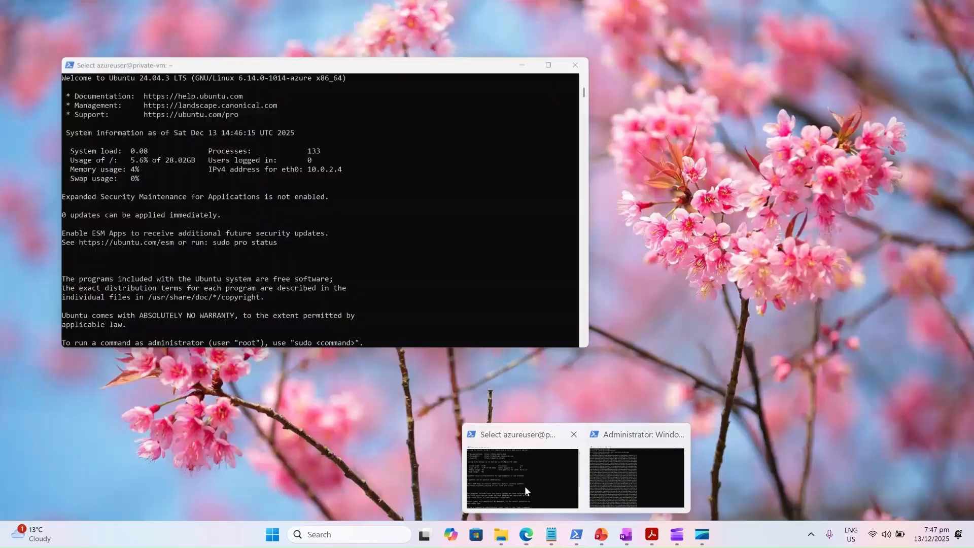
pyautogui.click(524, 486)
pyautogui.scroll(-10, 142, 247)
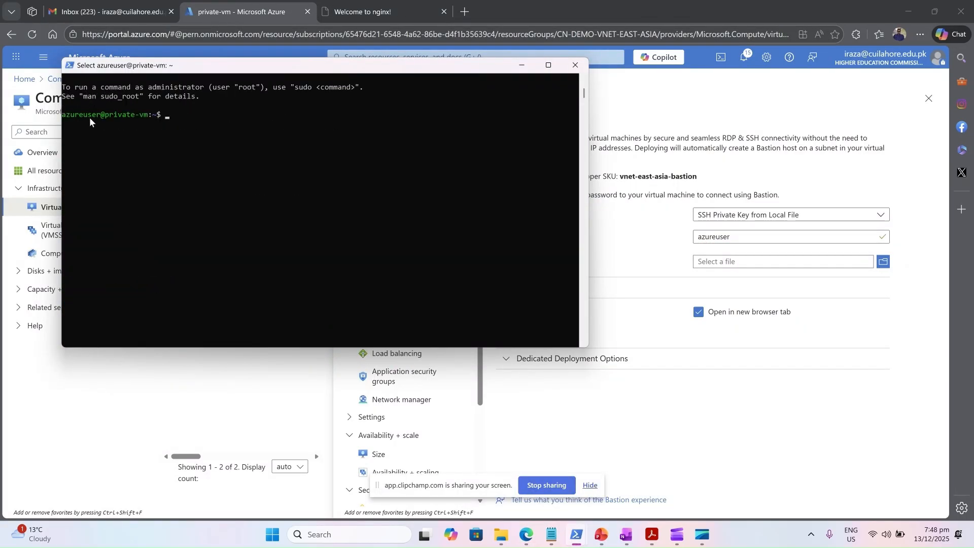
pyautogui.moveTo(99, 115); pyautogui.dragTo(68, 118)
pyautogui.click(745, 238)
# Step: Choose private-vm_key.pem from Downloads as the local key file and connect to private-vm through Bastion
pyautogui.click(747, 268)
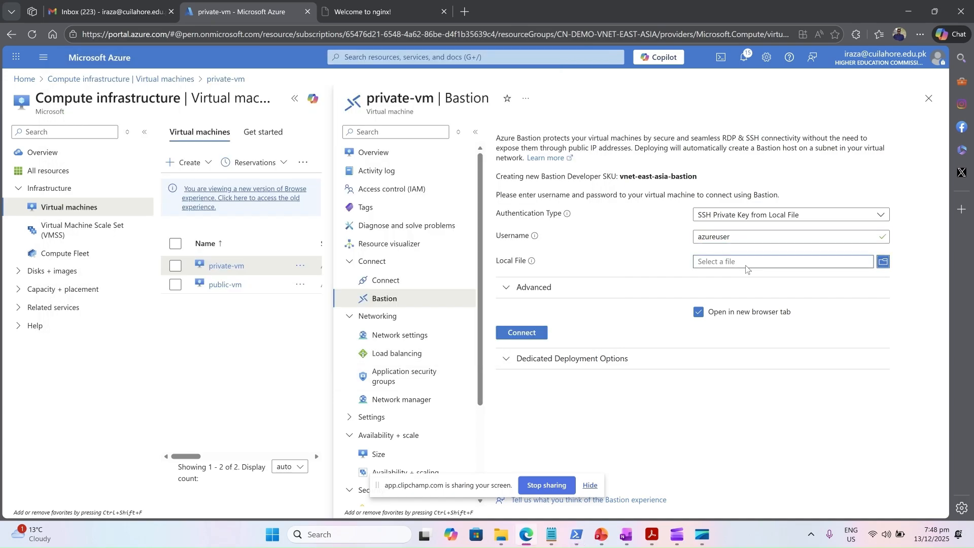
pyautogui.click(883, 262)
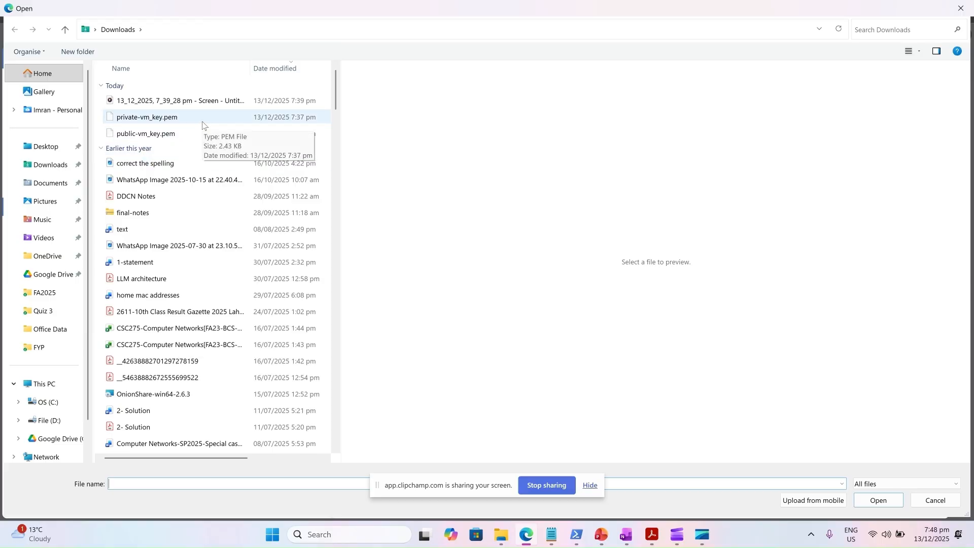
pyautogui.click(202, 126)
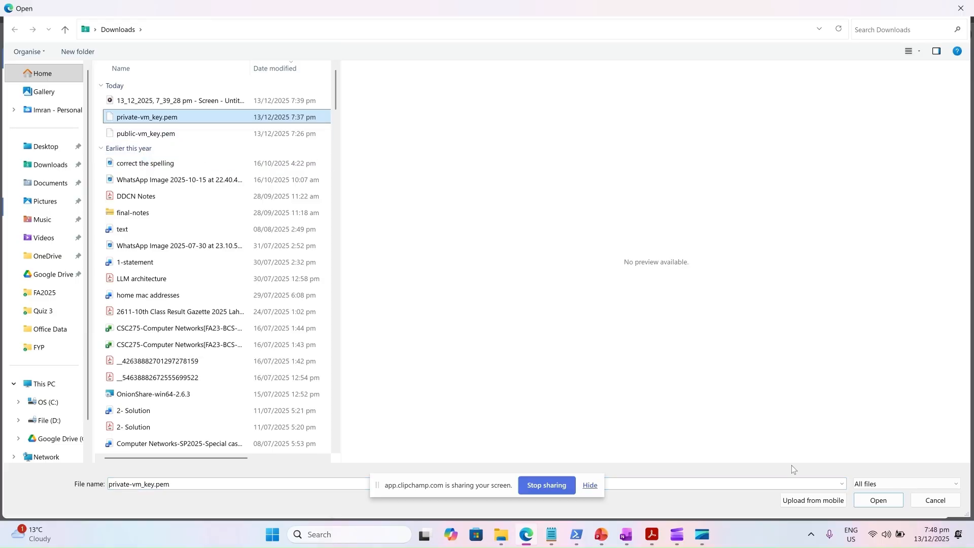
pyautogui.click(864, 502)
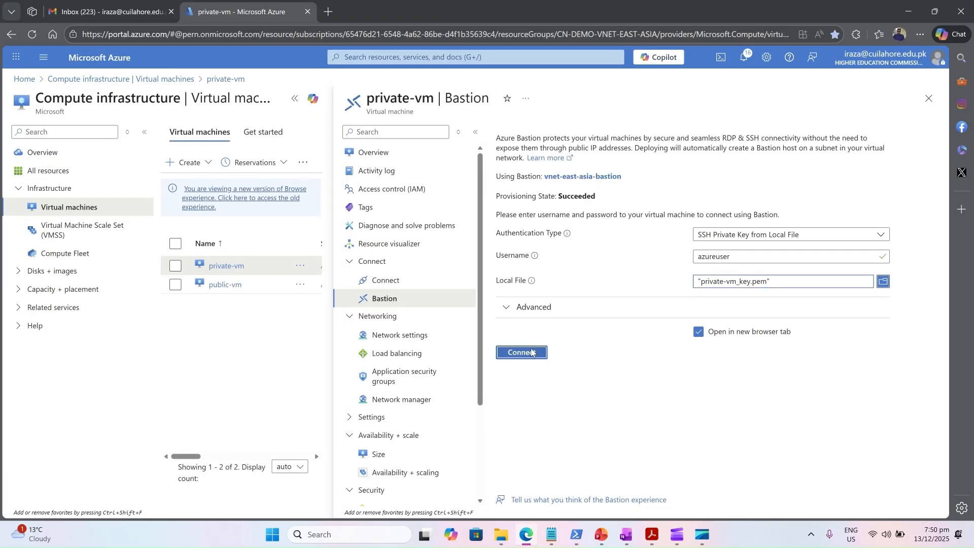
pyautogui.click(531, 352)
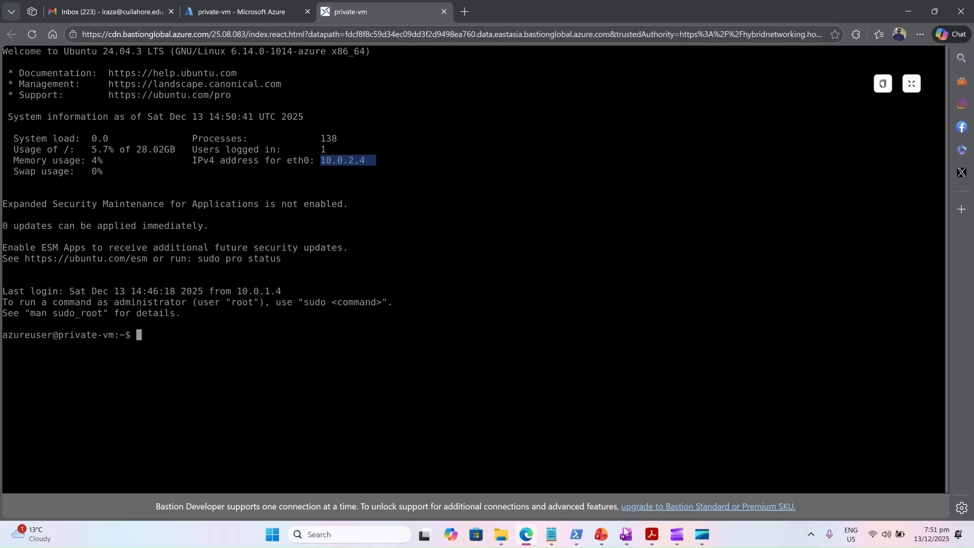
# Step: Switch to OneNote to review the hand-drawn VNET diagram with the jump host and Bastion service paths
pyautogui.click(633, 544)
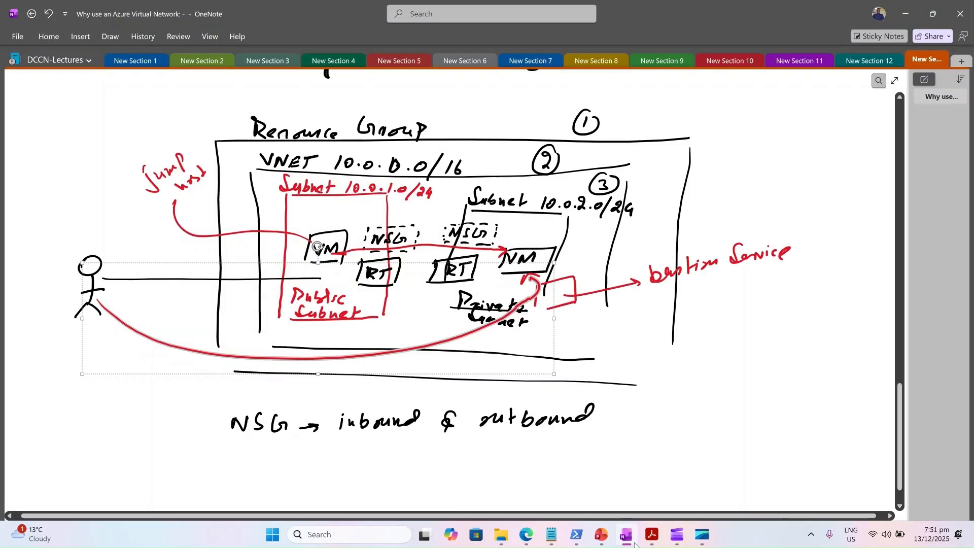